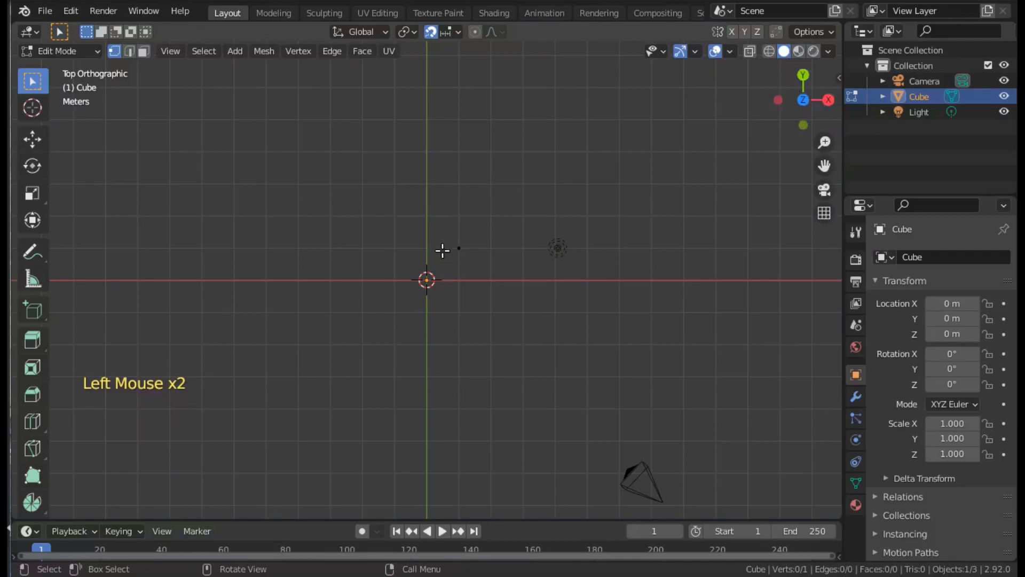
Centre the lone vertex on the Z axis and extrude it upward three times to form the torso, neck and head line.
{"action": "key", "text": "g"}
{"action": "left_click", "coordinate": [438, 286]}
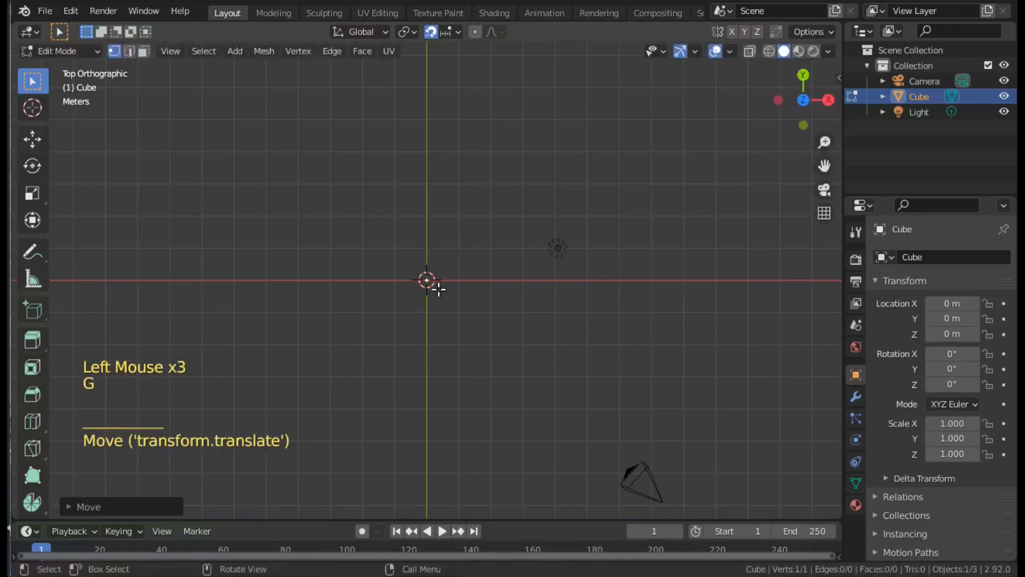
{"action": "left_click", "coordinate": [803, 125]}
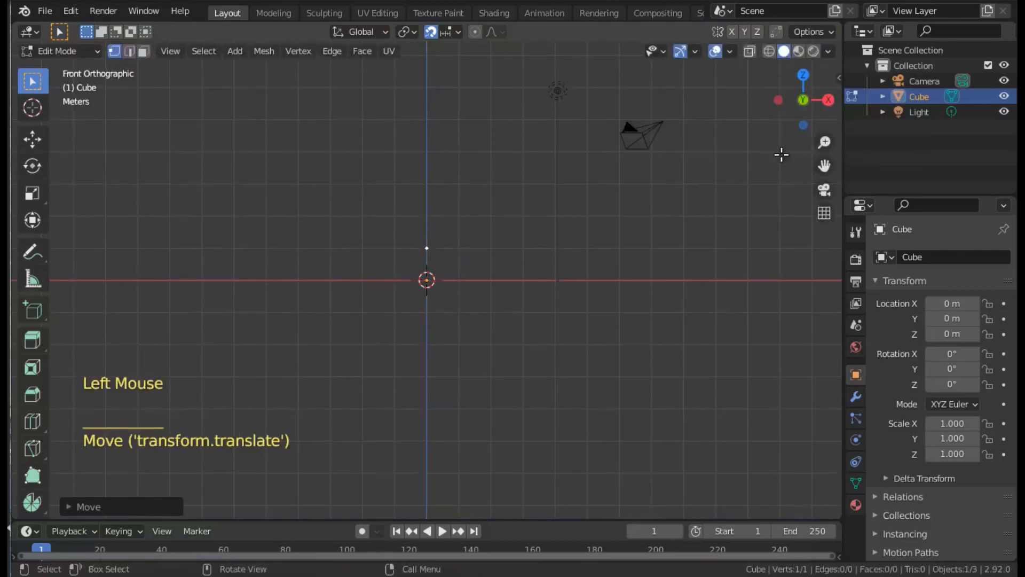
{"action": "key", "text": "e"}
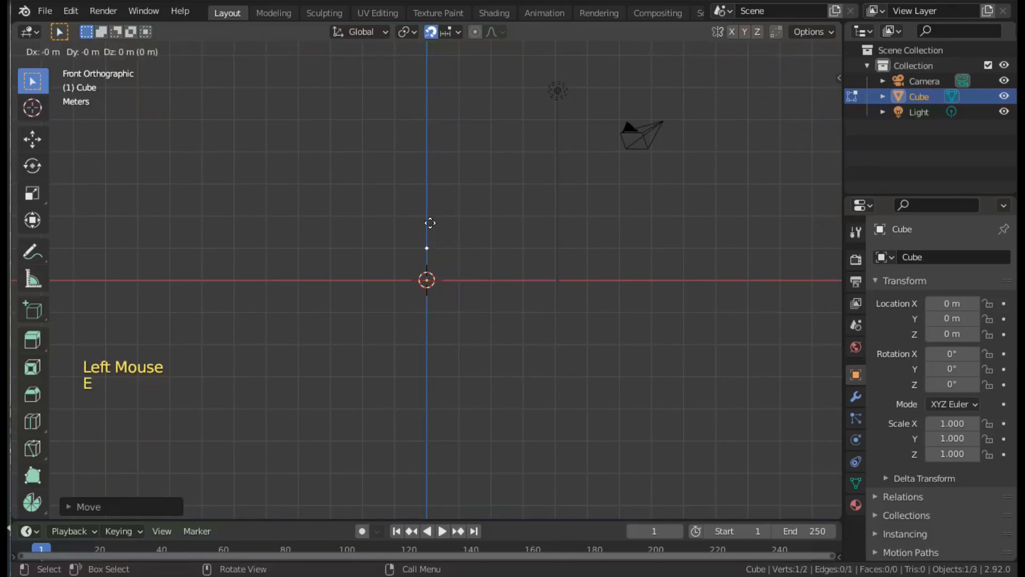
{"action": "left_click", "coordinate": [423, 203]}
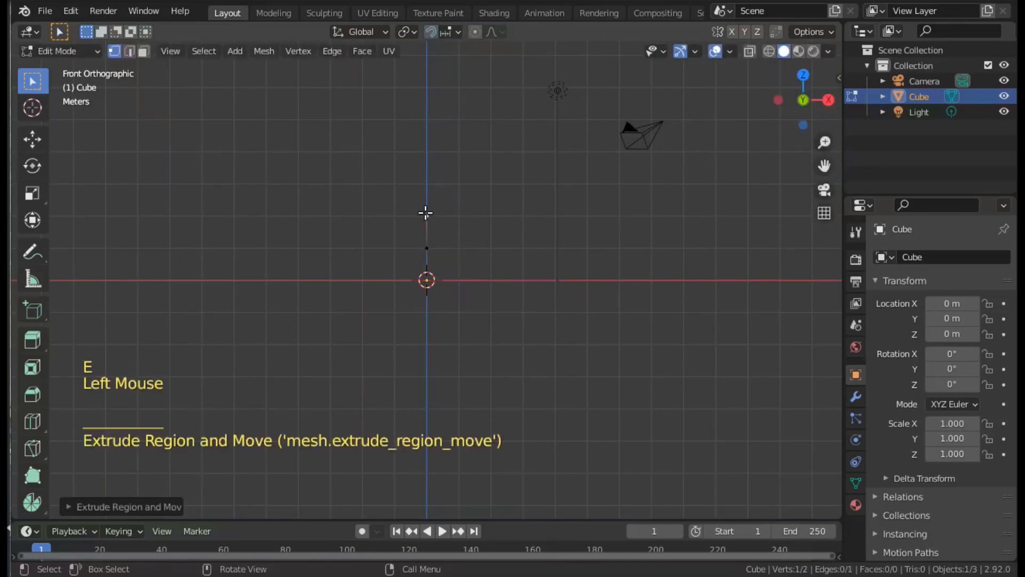
{"action": "key", "text": "e"}
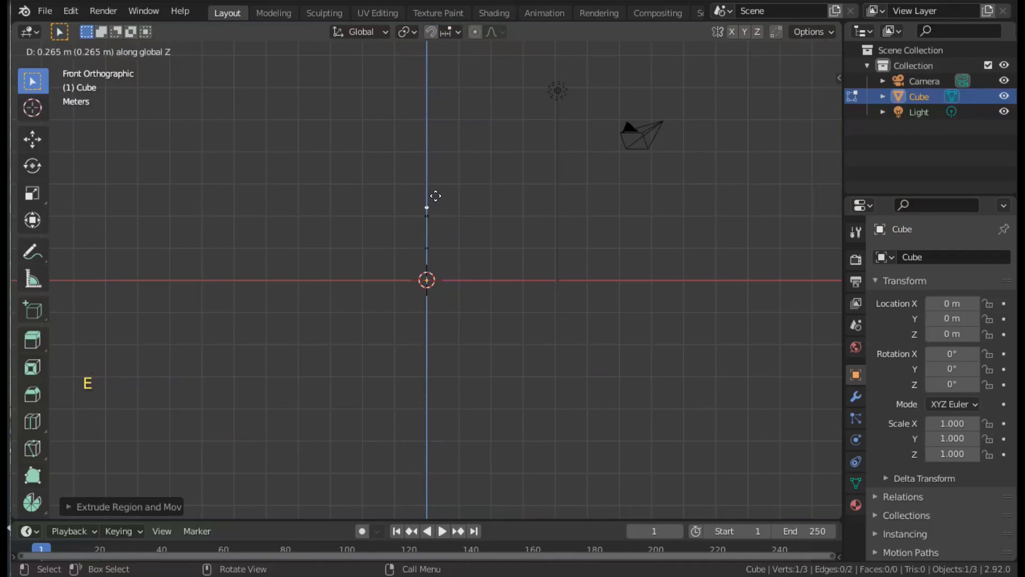
{"action": "left_click", "coordinate": [436, 195]}
{"action": "key", "text": "e"}
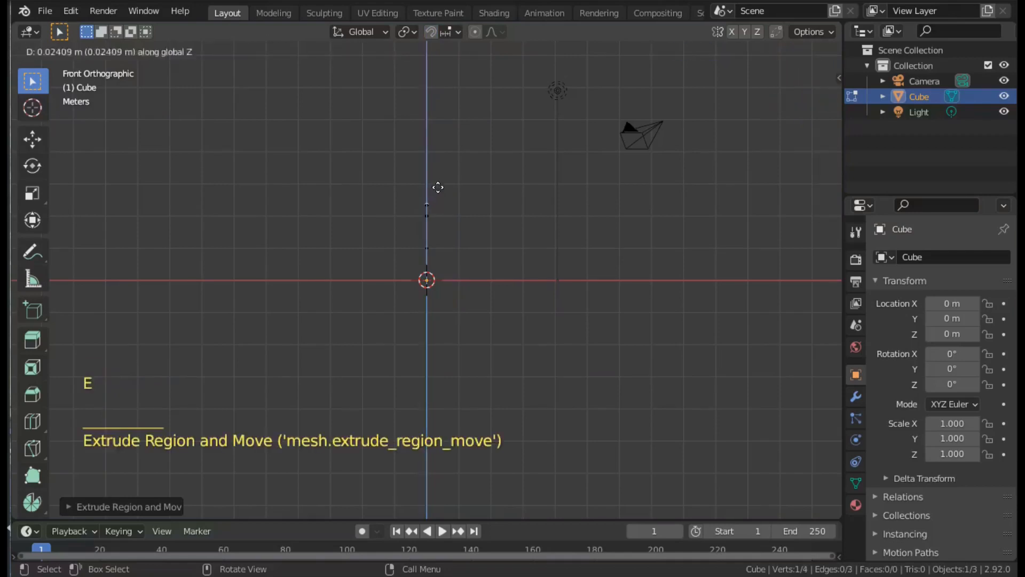
{"action": "left_click", "coordinate": [443, 153]}
Extrude an arm chain from the upper-torso vertex outward and down through shoulder, elbow, wrist and hand.
{"action": "key", "text": "e"}
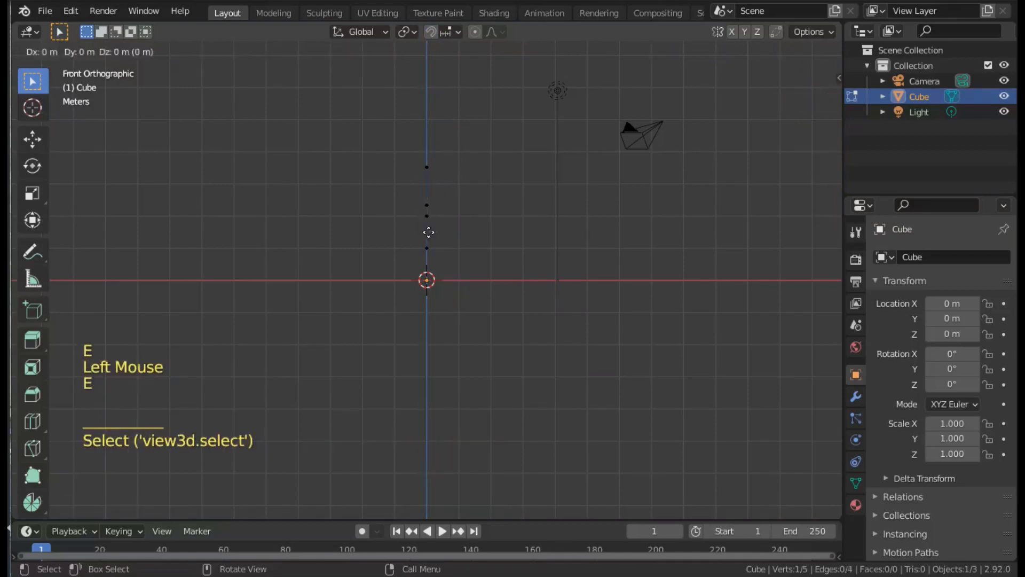
{"action": "left_click", "coordinate": [400, 241]}
{"action": "key", "text": "e"}
{"action": "left_click", "coordinate": [399, 261]}
{"action": "key", "text": "e"}
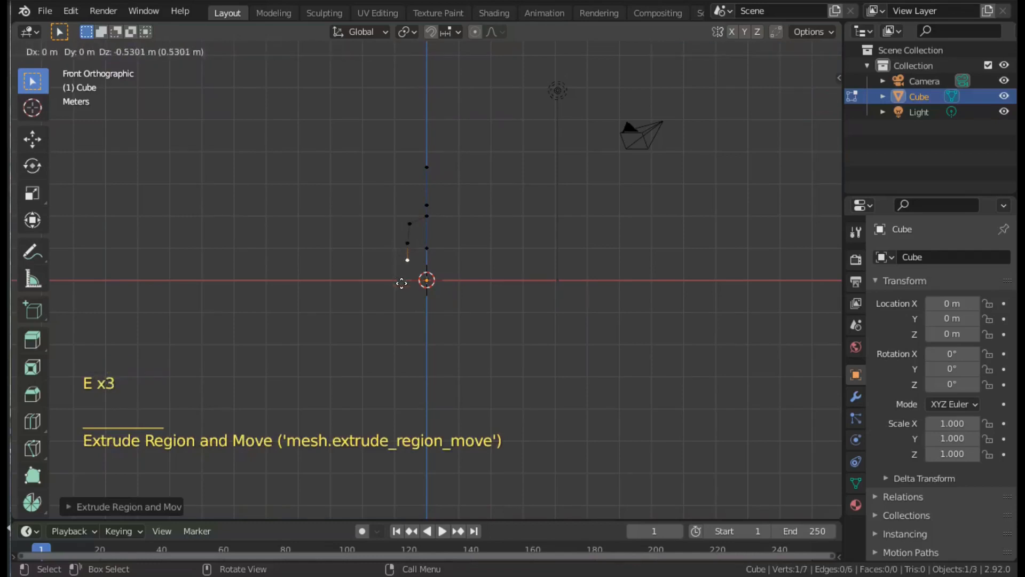
{"action": "left_click", "coordinate": [404, 295]}
{"action": "left_click", "coordinate": [419, 288]}
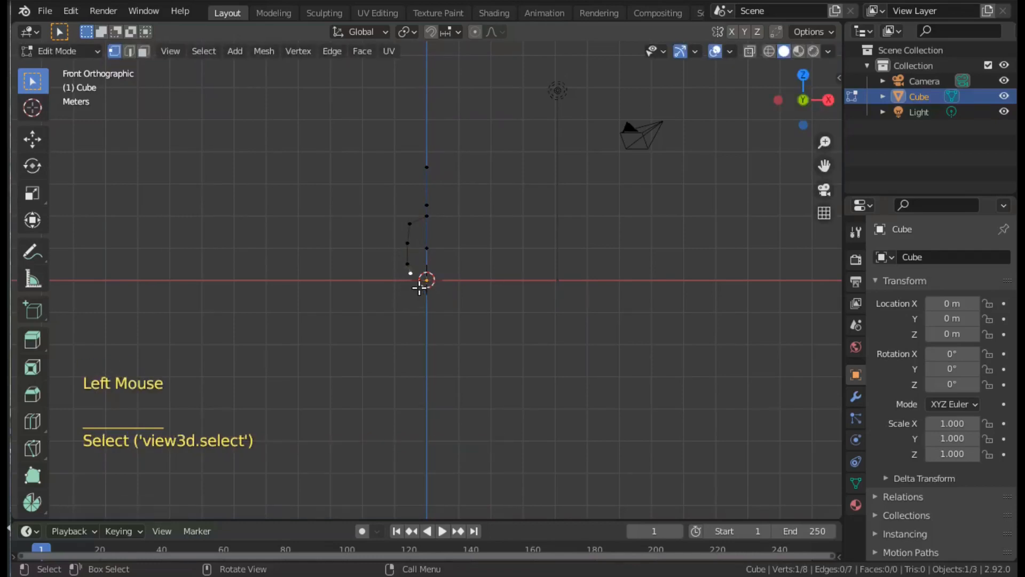
Extrude a leg chain from the bottom torso vertex down through hip, knee, ankle and foot.
{"action": "key", "text": "e"}
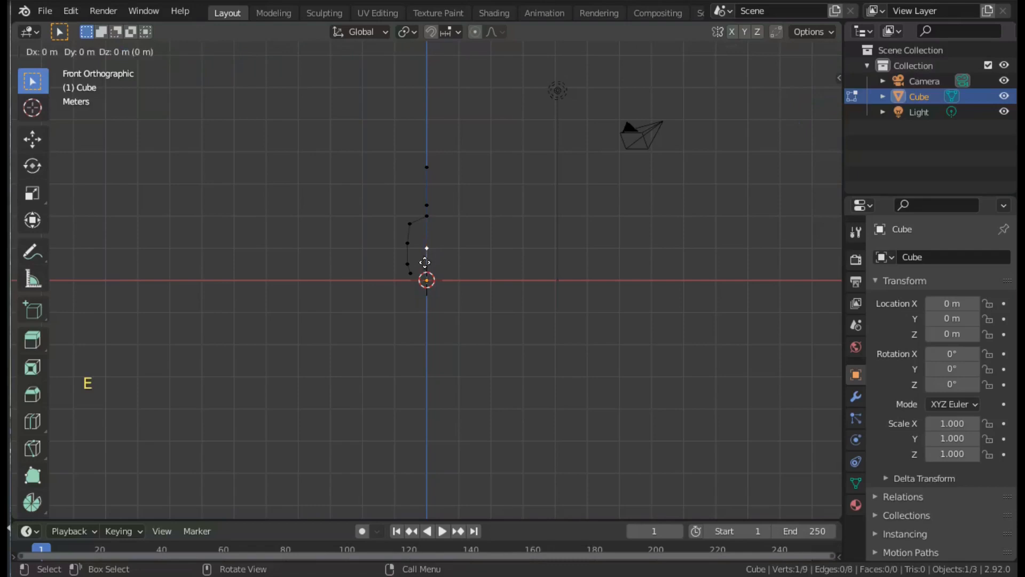
{"action": "left_click", "coordinate": [418, 276]}
{"action": "key", "text": "e"}
{"action": "left_click", "coordinate": [410, 313]}
{"action": "key", "text": "e"}
{"action": "left_click", "coordinate": [412, 345]}
{"action": "key", "text": "e"}
{"action": "left_click", "coordinate": [414, 355]}
In the side view, move the foot-tip vertex and the knee vertex forward to shape the leg.
{"action": "left_click", "coordinate": [778, 99]}
{"action": "key", "text": "g"}
{"action": "left_click", "coordinate": [510, 275]}
{"action": "left_click", "coordinate": [423, 294]}
{"action": "key", "text": "g"}
{"action": "left_click", "coordinate": [463, 303]}
Move the elbow vertex backward and reposition the hand-tip vertex along Y and Z to bend the arm.
{"action": "middle_click_drag", "start_coordinate": [537, 222], "coordinate": [433, 219]}
{"action": "left_click", "coordinate": [411, 242]}
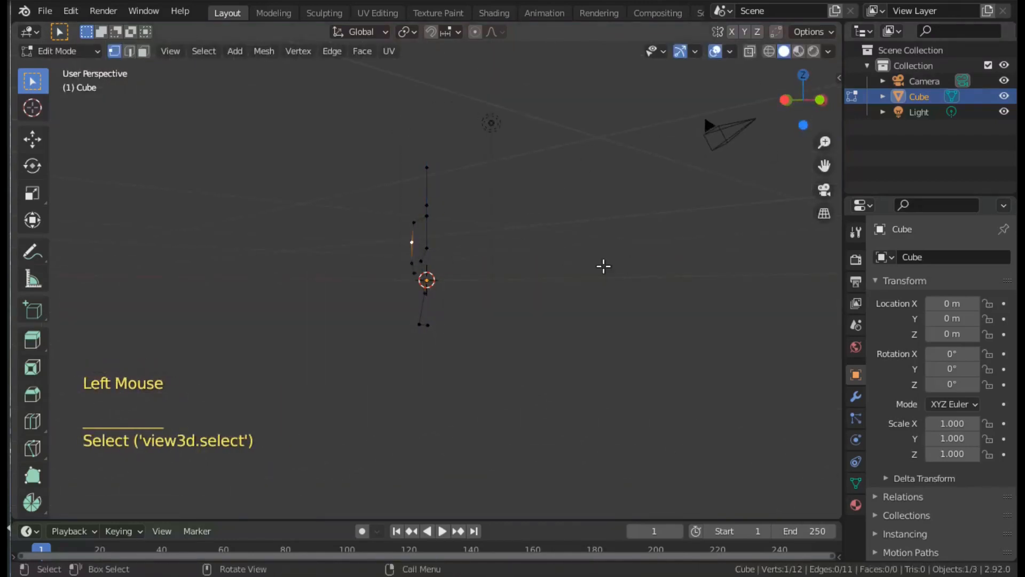
{"action": "key", "text": "g"}
{"action": "left_click", "coordinate": [503, 320]}
{"action": "left_click", "coordinate": [413, 272]}
{"action": "key", "text": "g"}
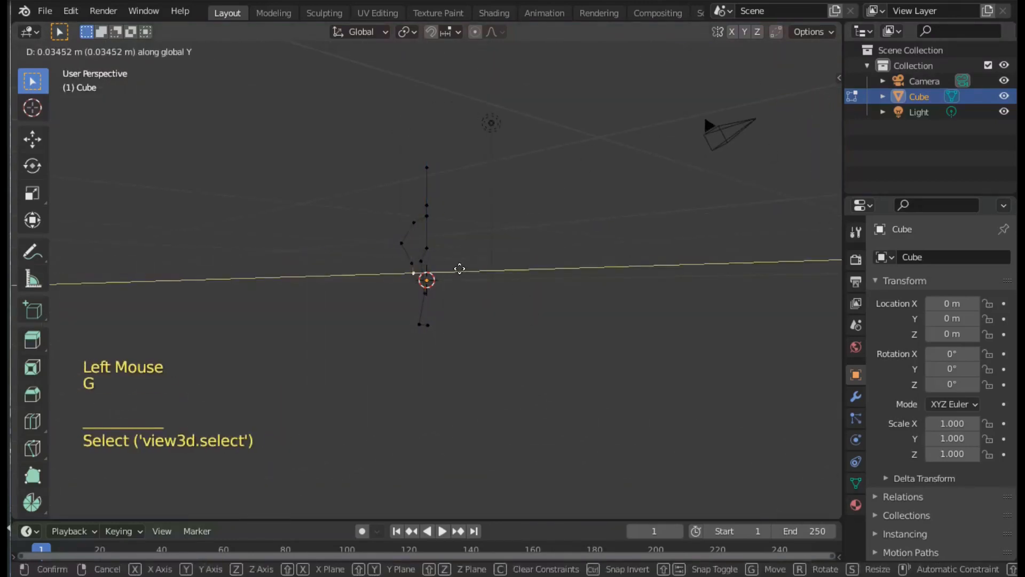
{"action": "left_click", "coordinate": [462, 268]}
{"action": "key", "text": "g"}
{"action": "key", "text": "z"}
{"action": "left_click", "coordinate": [466, 263]}
Return to Object Mode and add a Mirror modifier to the half skeleton.
{"action": "middle_click_drag", "start_coordinate": [499, 227], "coordinate": [478, 279]}
{"action": "key", "text": "Tab"}
{"action": "left_click", "coordinate": [856, 396]}
{"action": "left_click", "coordinate": [901, 258]}
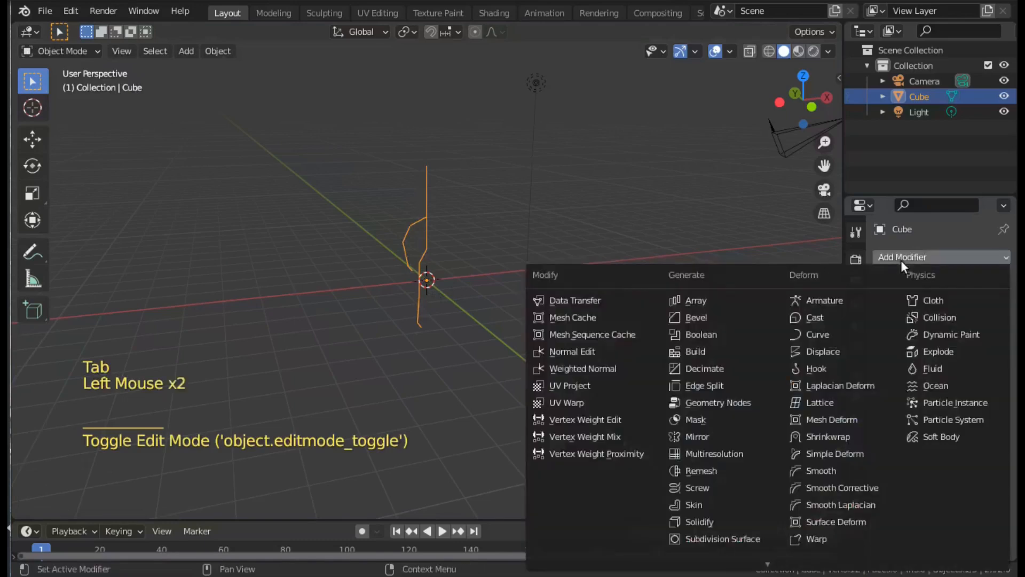
{"action": "left_click", "coordinate": [697, 435]}
Add a Skin modifier and a Subdivision Surface modifier to the mirrored stick figure.
{"action": "scroll", "coordinate": [456, 336], "scroll_direction": "up", "scroll_amount": 4}
{"action": "middle_click_drag", "start_coordinate": [456, 336], "coordinate": [492, 316]}
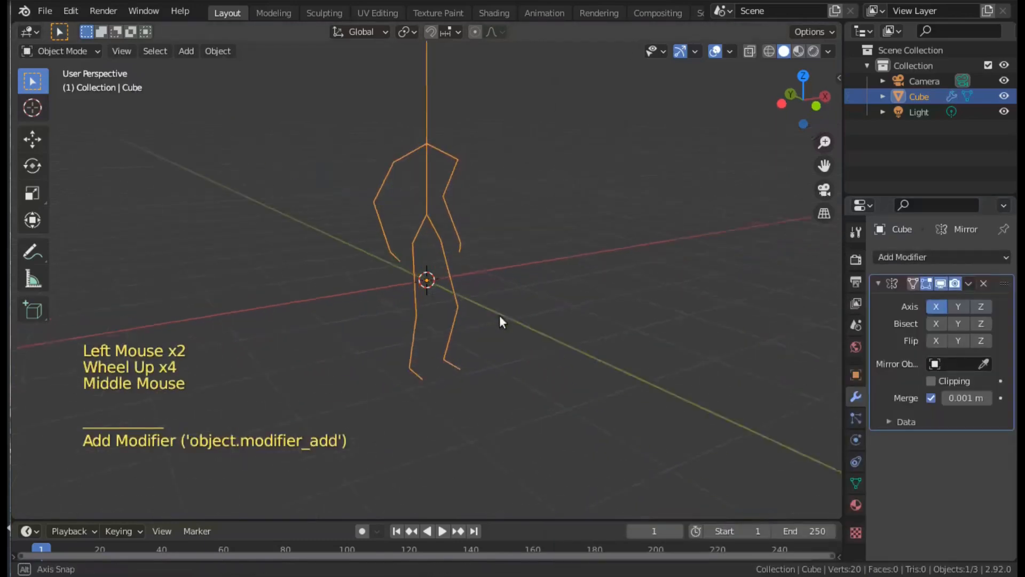
{"action": "left_click", "coordinate": [930, 257]}
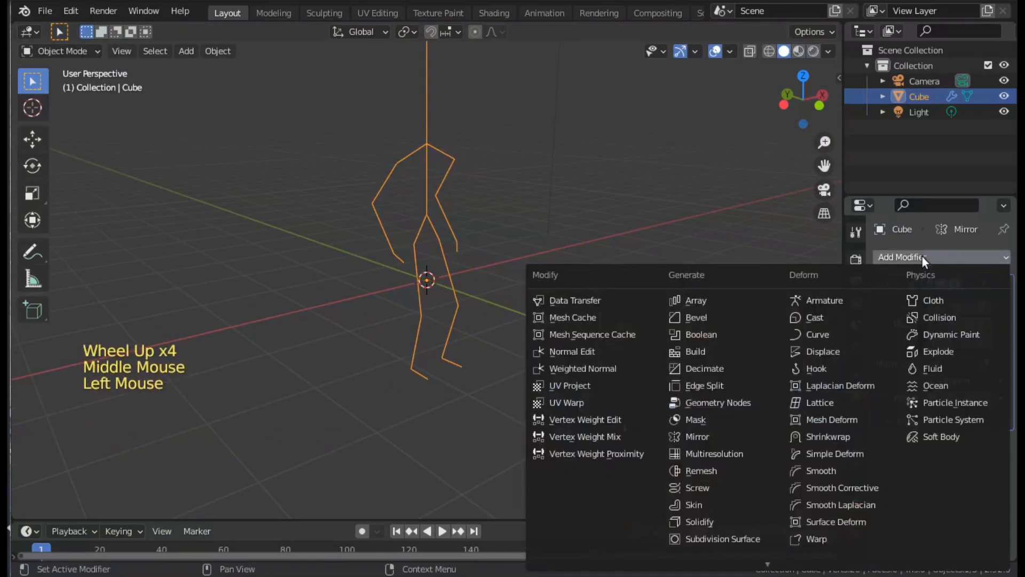
{"action": "left_click", "coordinate": [703, 505]}
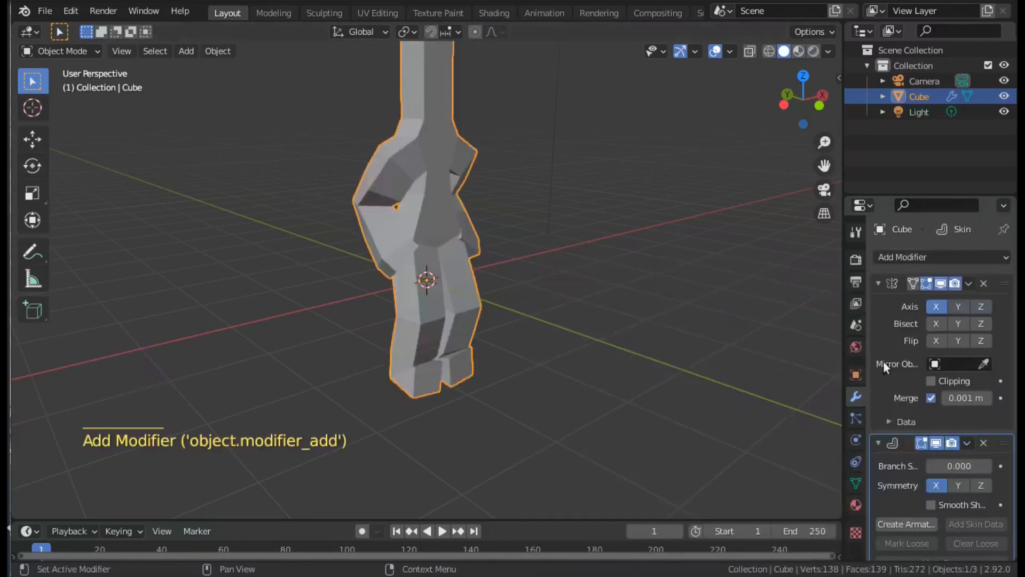
{"action": "left_click", "coordinate": [905, 263]}
{"action": "left_click", "coordinate": [703, 540]}
Enter Edit Mode with X-ray on and shrink the skin thickness of all vertices slightly.
{"action": "scroll", "coordinate": [488, 342], "scroll_direction": "up", "scroll_amount": 2}
{"action": "scroll", "coordinate": [488, 342], "scroll_direction": "down", "scroll_amount": 4}
{"action": "middle_click_drag", "start_coordinate": [488, 342], "coordinate": [448, 261]}
{"action": "key", "text": "Tab"}
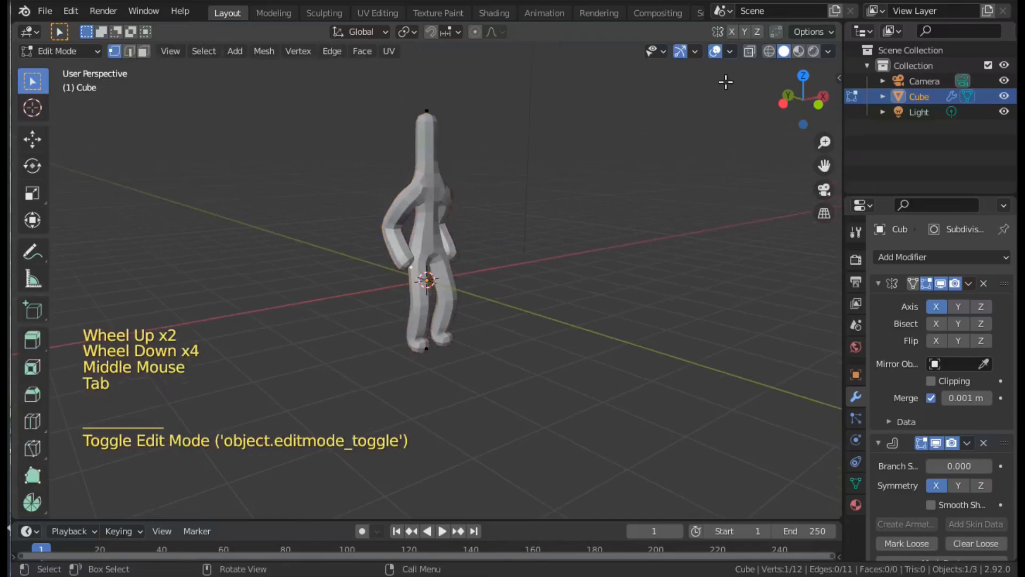
{"action": "left_click", "coordinate": [751, 51]}
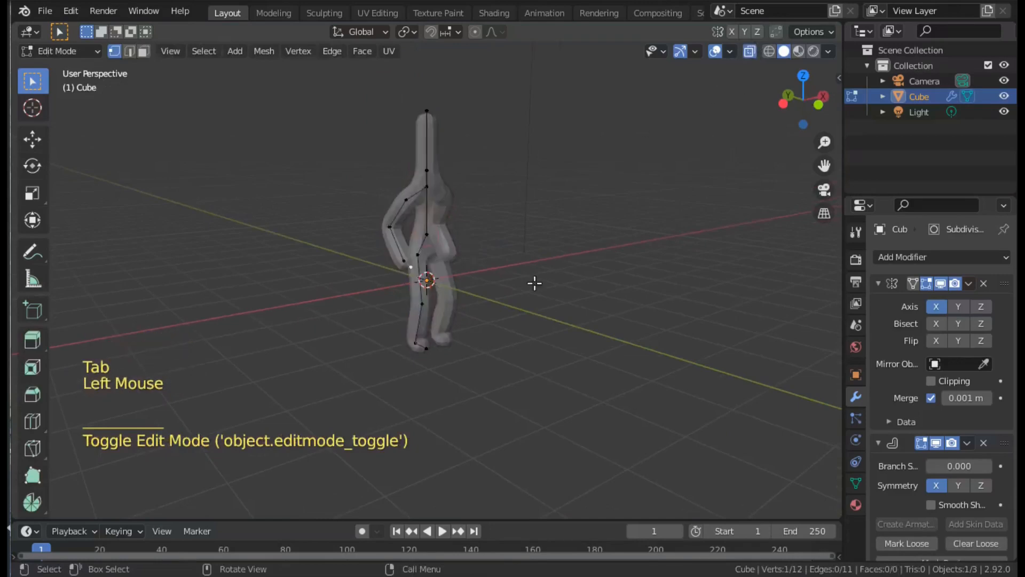
{"action": "key", "text": "a"}
{"action": "key", "text": "ctrl+a"}
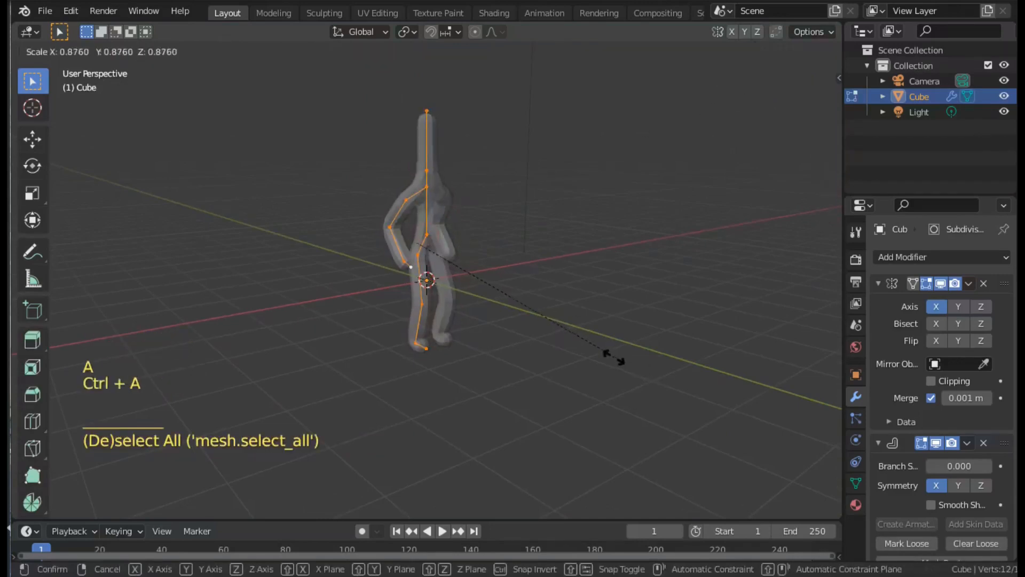
{"action": "left_click", "coordinate": [567, 335]}
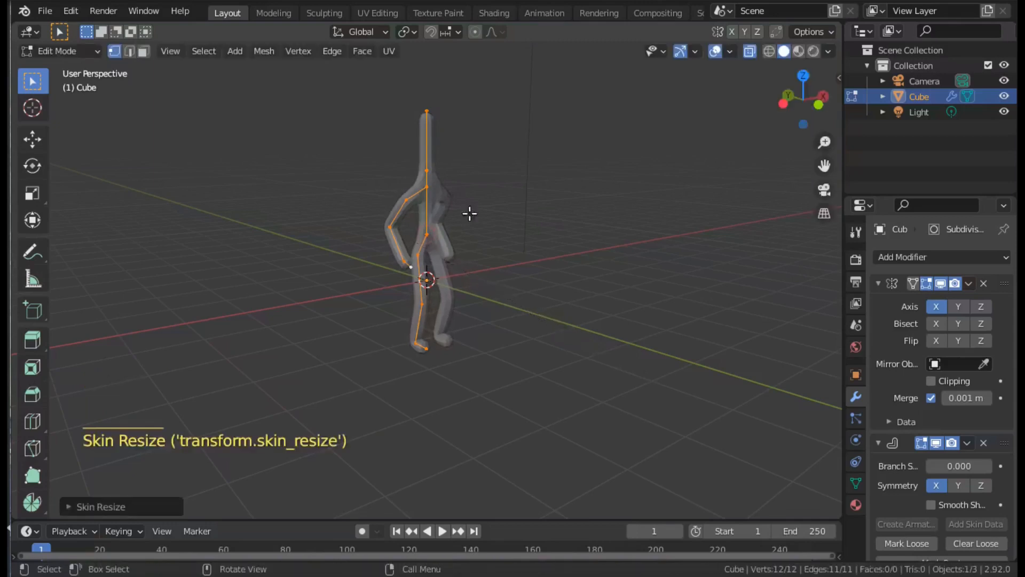
Reduce the skin thickness at the neck vertex.
{"action": "left_click", "coordinate": [426, 168]}
{"action": "key", "text": "ctrl+a"}
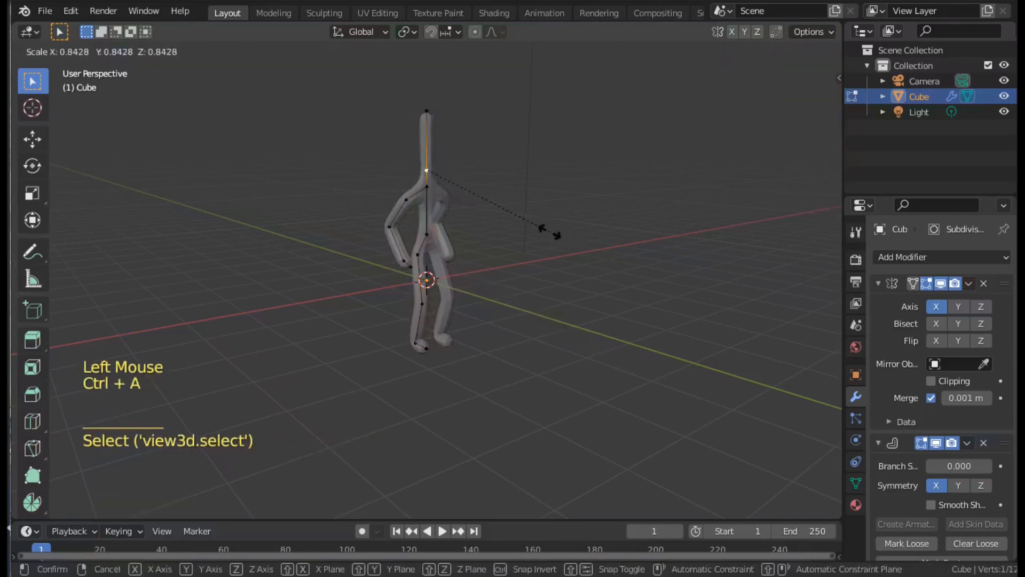
{"action": "left_click", "coordinate": [531, 230]}
Enlarge the skin at the top head vertex and lower that vertex to shorten the head.
{"action": "left_click", "coordinate": [425, 111]}
{"action": "key", "text": "ctrl+a"}
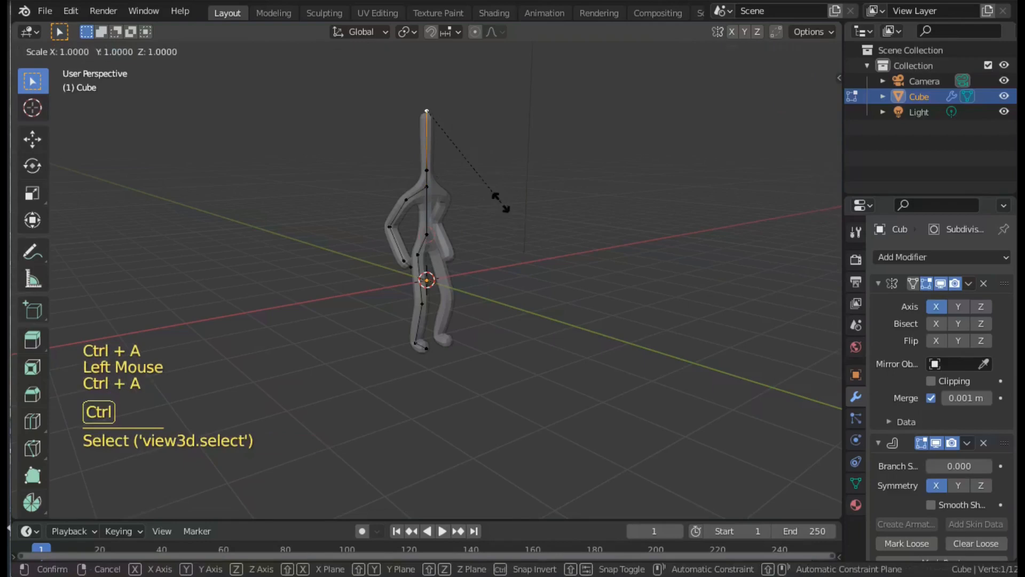
{"action": "left_click", "coordinate": [689, 300]}
{"action": "key", "text": "g"}
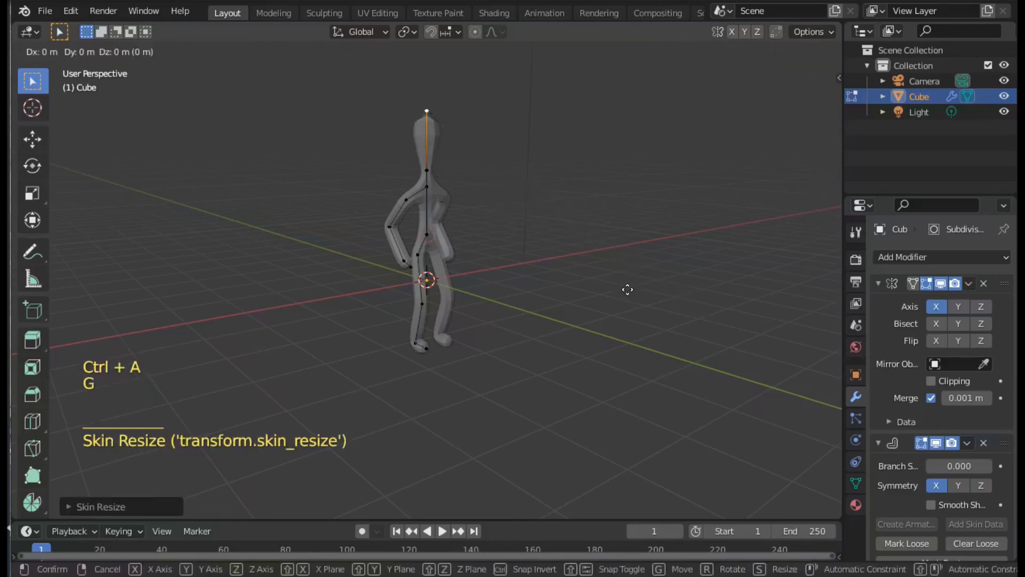
{"action": "left_click", "coordinate": [619, 302]}
Set the Subdivision Surface viewport level to 2 and thicken the skin at the upper-torso vertex.
{"action": "scroll", "coordinate": [926, 408], "scroll_direction": "down", "scroll_amount": 10}
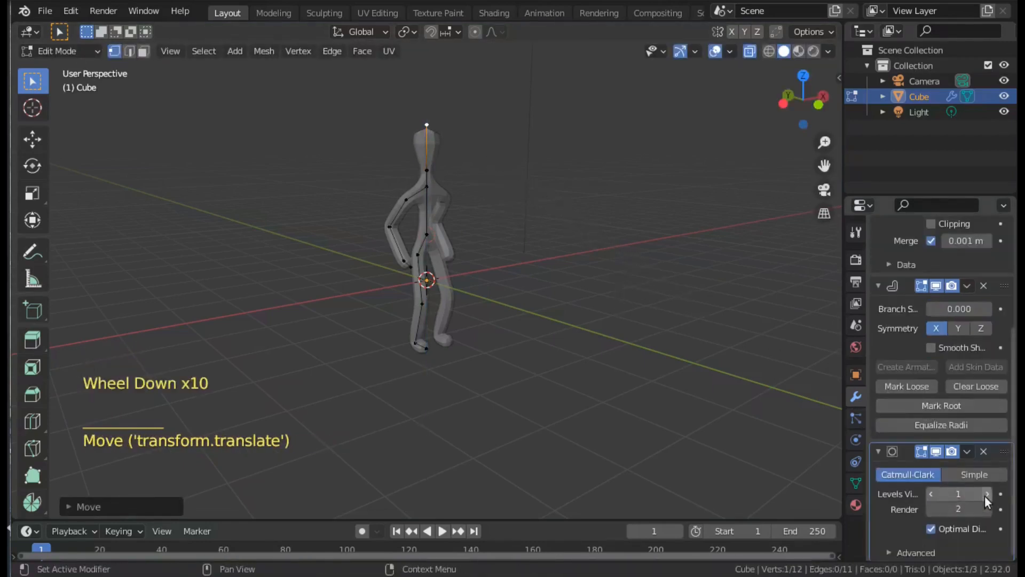
{"action": "left_click", "coordinate": [988, 494]}
{"action": "scroll", "coordinate": [632, 286], "scroll_direction": "up", "scroll_amount": 3}
{"action": "middle_click_drag", "start_coordinate": [632, 286], "coordinate": [442, 81]}
{"action": "left_click", "coordinate": [427, 114]}
{"action": "key", "text": "s"}
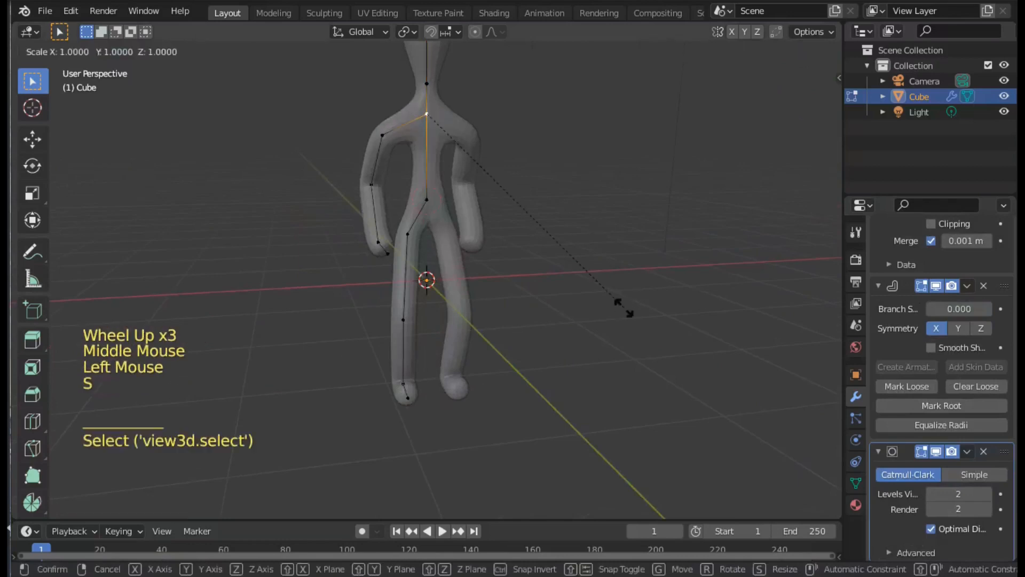
{"action": "left_click", "coordinate": [624, 287]}
{"action": "key", "text": "ctrl+a"}
{"action": "left_click", "coordinate": [675, 316]}
Adjust the skin thickness at the neck vertex and widen it at the pelvis vertex.
{"action": "left_click", "coordinate": [427, 84]}
{"action": "key", "text": "ctrl+a"}
{"action": "left_click", "coordinate": [470, 199]}
{"action": "left_click", "coordinate": [463, 200]}
{"action": "key", "text": "ctrl+a"}
{"action": "left_click", "coordinate": [509, 211]}
Thin the forearm by reducing the skin thickness at the elbow and wrist vertices together.
{"action": "middle_click_drag", "start_coordinate": [508, 210], "coordinate": [366, 183]}
{"action": "left_click", "coordinate": [367, 184]}
{"action": "left_click", "coordinate": [385, 244], "text": "shift"}
{"action": "key", "text": "ctrl+a"}
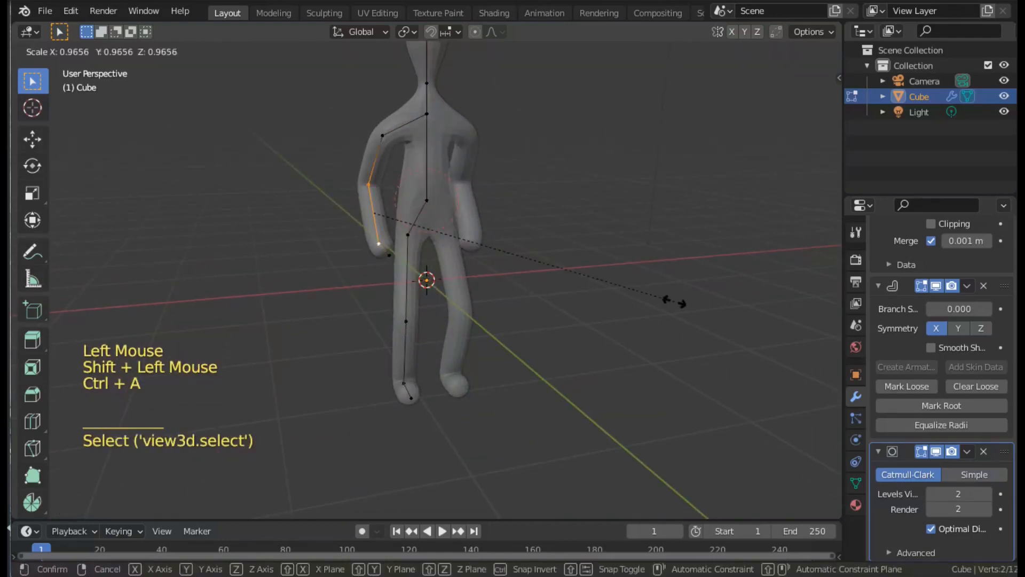
{"action": "left_click", "coordinate": [598, 282]}
Return to Object Mode and raise the figure along Z until it floats high above the grid.
{"action": "middle_click_drag", "start_coordinate": [598, 282], "coordinate": [565, 261]}
{"action": "scroll", "coordinate": [619, 256], "scroll_direction": "down", "scroll_amount": 2}
{"action": "scroll", "coordinate": [618, 256], "scroll_direction": "down", "scroll_amount": 1}
{"action": "key", "text": "Tab"}
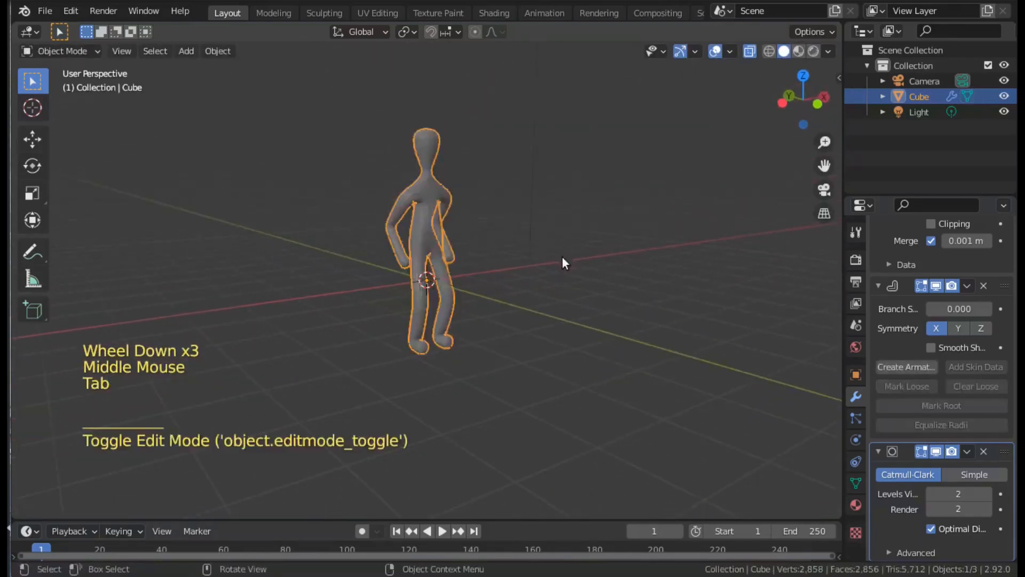
{"action": "scroll", "coordinate": [585, 344], "scroll_direction": "down", "scroll_amount": 5}
{"action": "key", "text": "g"}
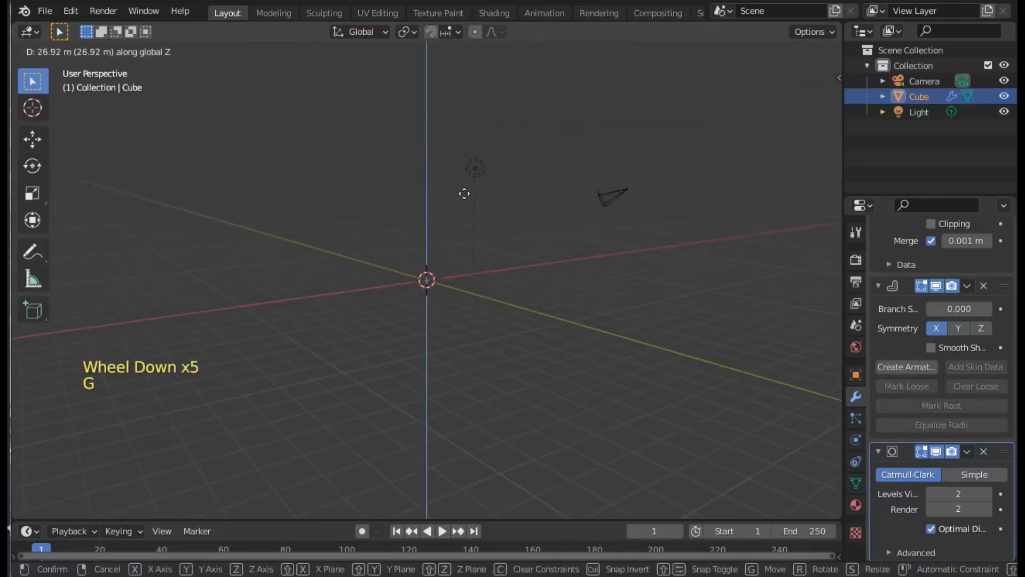
{"action": "left_click", "coordinate": [521, 334]}
{"action": "scroll", "coordinate": [521, 334], "scroll_direction": "down", "scroll_amount": 10}
{"action": "scroll", "coordinate": [519, 336], "scroll_direction": "up", "scroll_amount": 2}
{"action": "key", "text": "g"}
{"action": "key", "text": "z"}
{"action": "left_click", "coordinate": [446, 255]}
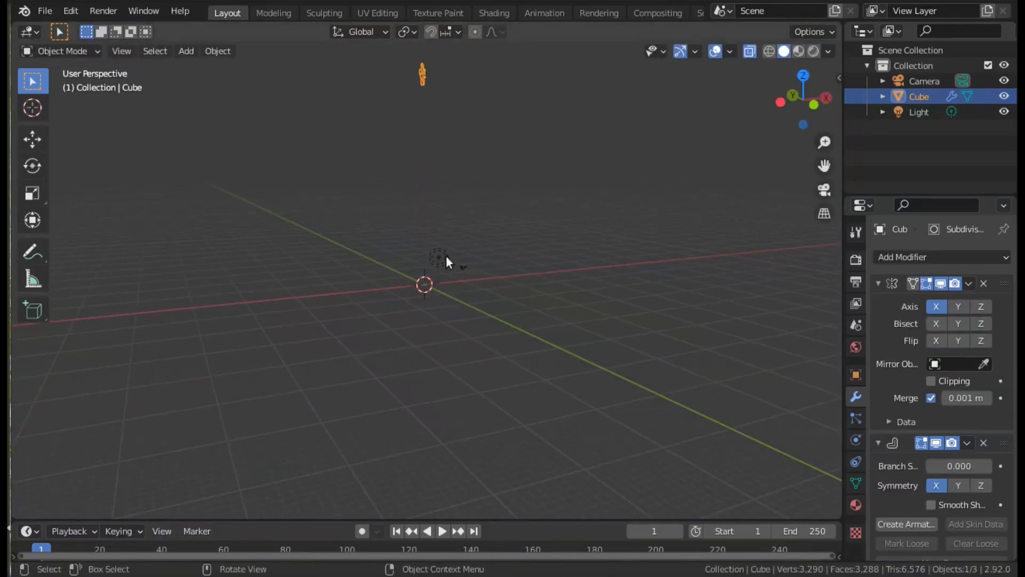
Add a plane at the origin and scale it by 40 as the ground.
{"action": "key", "text": "shift+a"}
{"action": "left_click", "coordinate": [411, 205]}
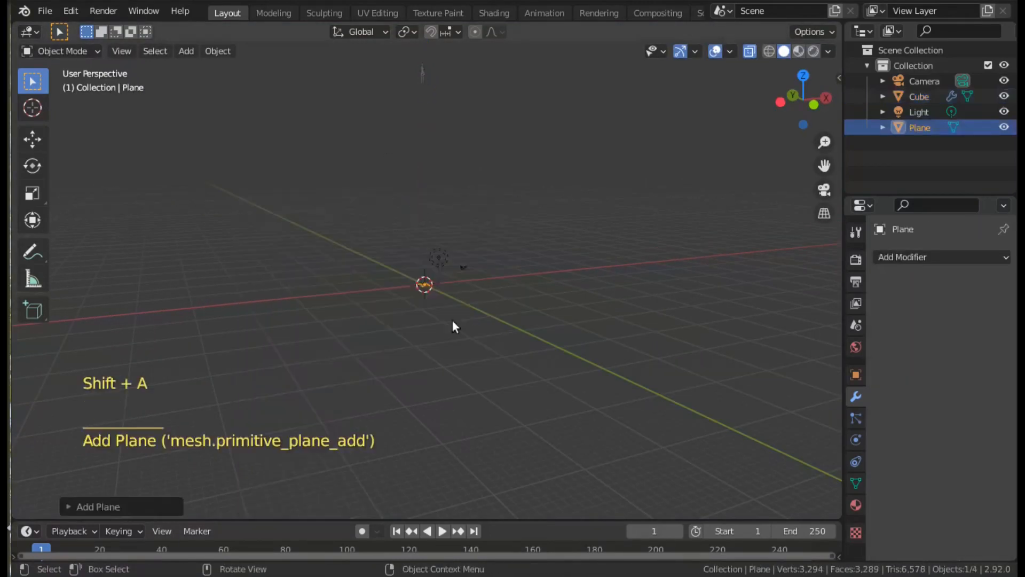
{"action": "type", "text": "s40"}
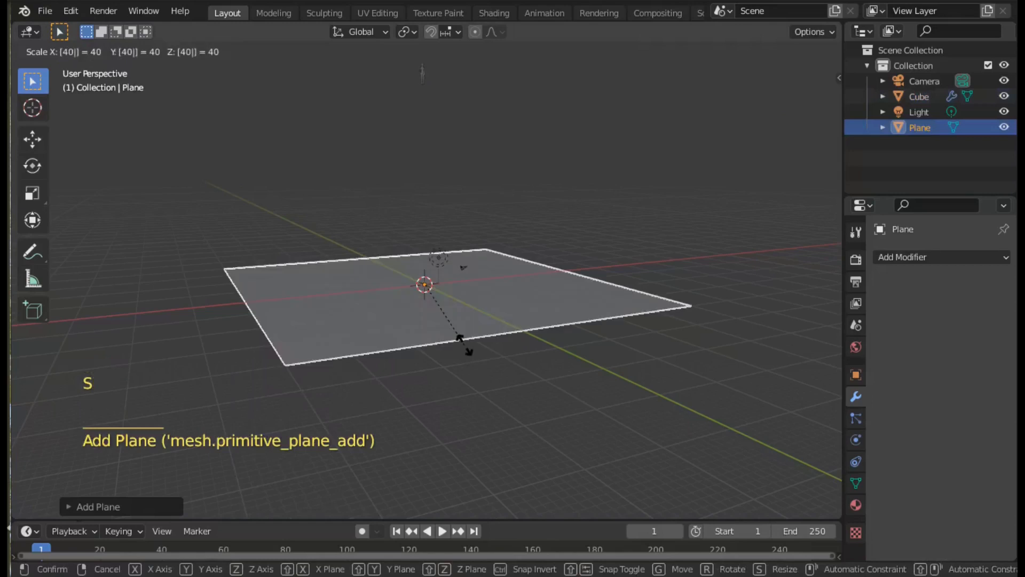
{"action": "key", "text": "Return"}
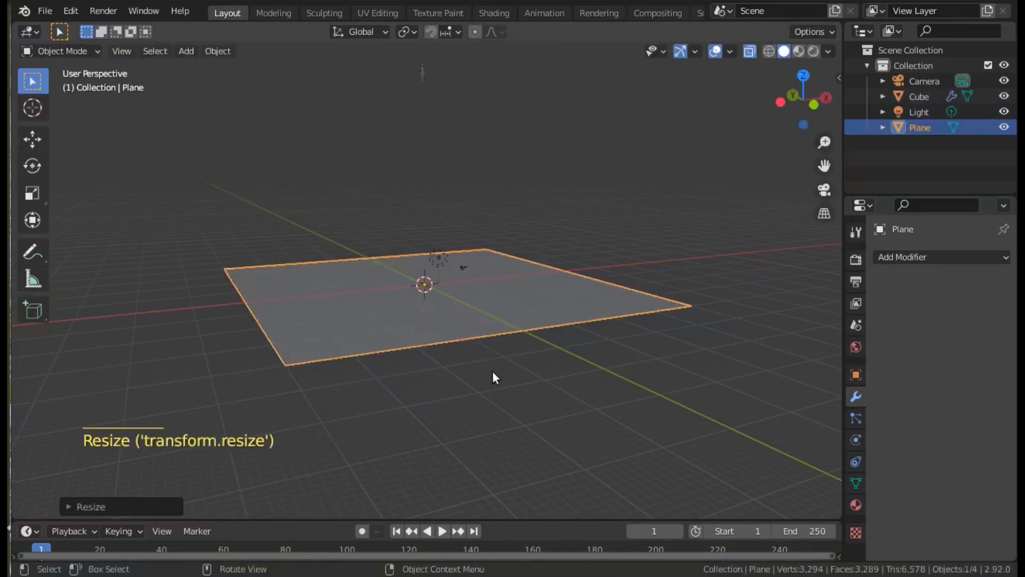
Subdivide the ground plane with 20 cuts and return to Object Mode.
{"action": "key", "text": "Tab"}
{"action": "right_click", "coordinate": [493, 370]}
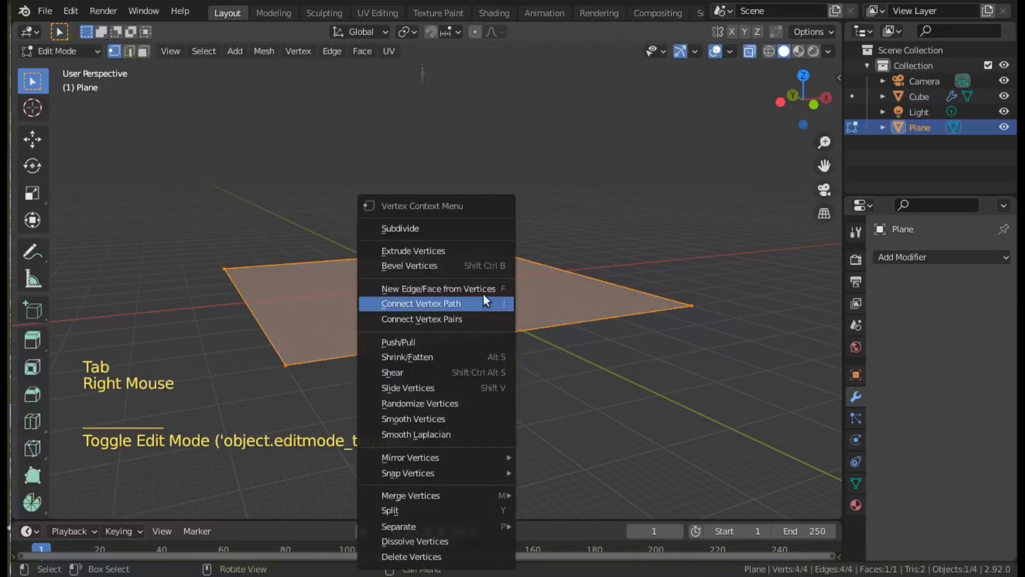
{"action": "left_click", "coordinate": [445, 226]}
{"action": "left_click", "coordinate": [92, 506]}
{"action": "double_click", "coordinate": [213, 400]}
{"action": "type", "text": "20"}
{"action": "key", "text": "Return"}
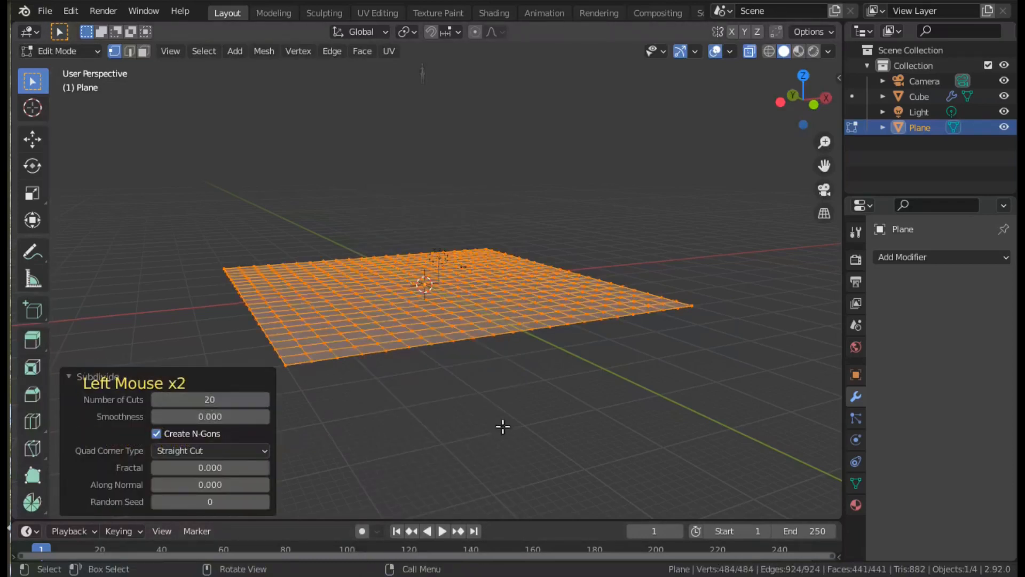
{"action": "scroll", "coordinate": [503, 426], "scroll_direction": "up", "scroll_amount": 4}
{"action": "key", "text": "Tab"}
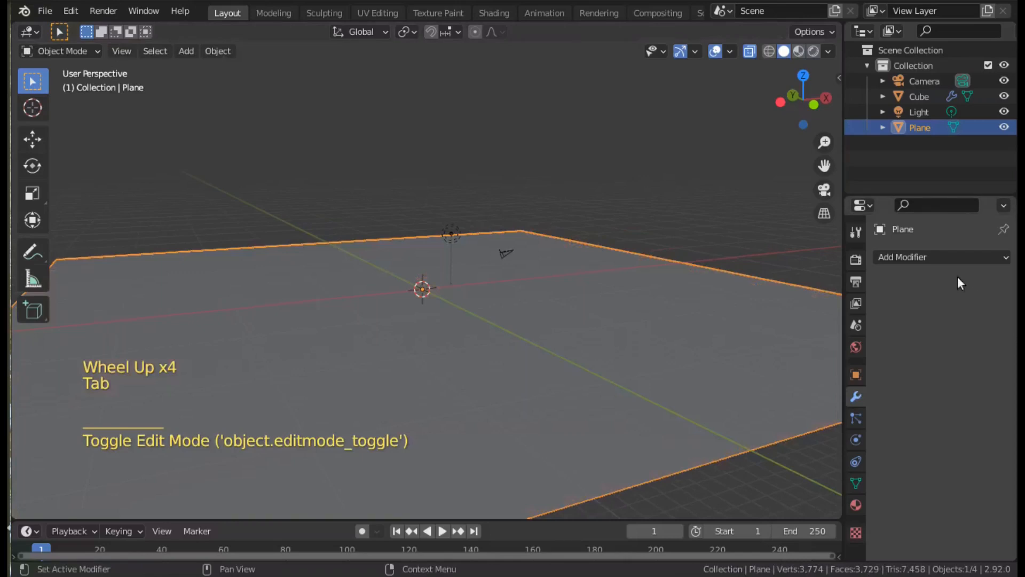
Add a Displace modifier to the ground plane and give it a new texture of type Clouds.
{"action": "left_click", "coordinate": [927, 258]}
{"action": "left_click", "coordinate": [829, 352]}
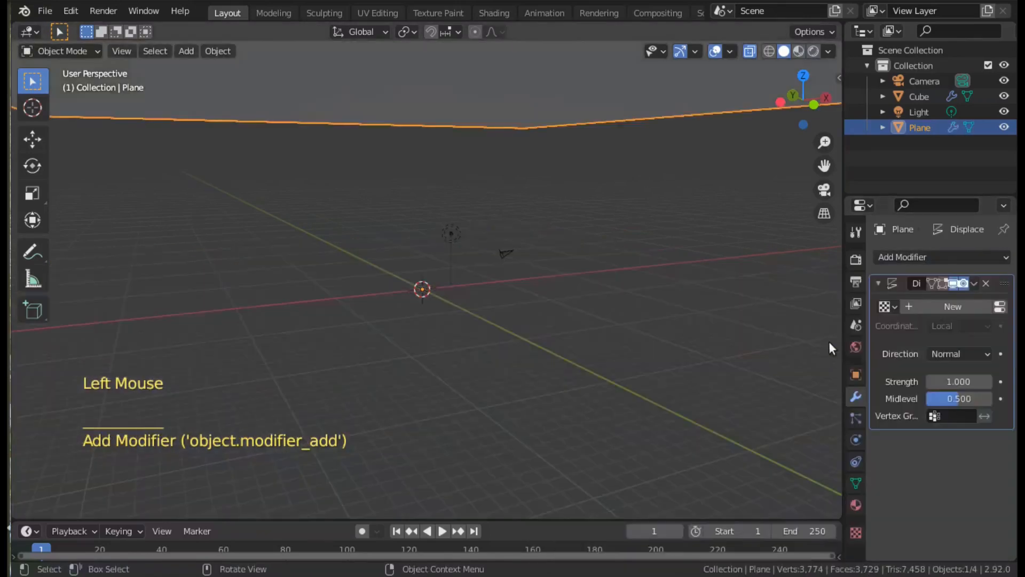
{"action": "left_click", "coordinate": [907, 304]}
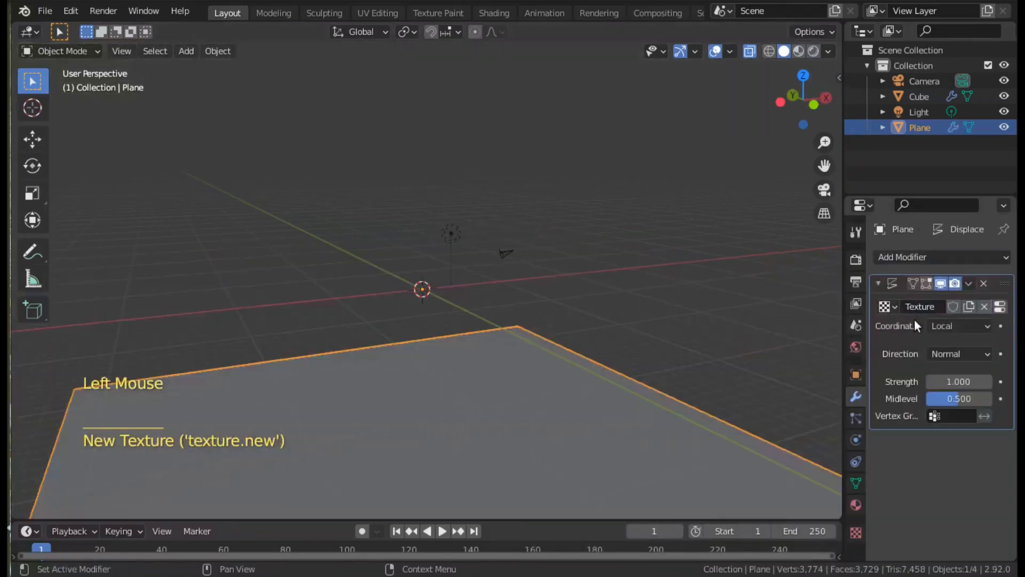
{"action": "left_click", "coordinate": [856, 533]}
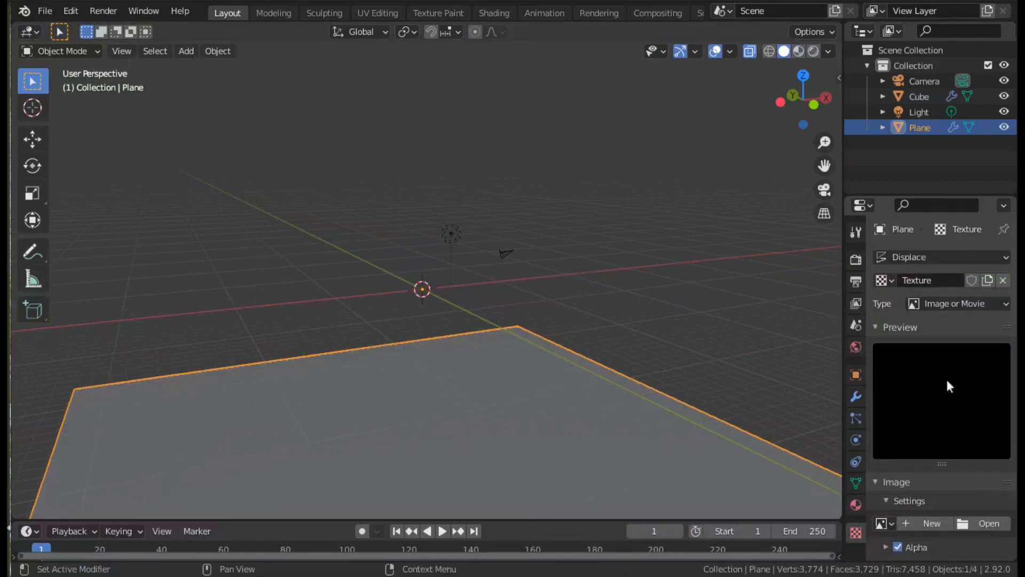
{"action": "left_click", "coordinate": [944, 302]}
{"action": "left_click", "coordinate": [929, 356]}
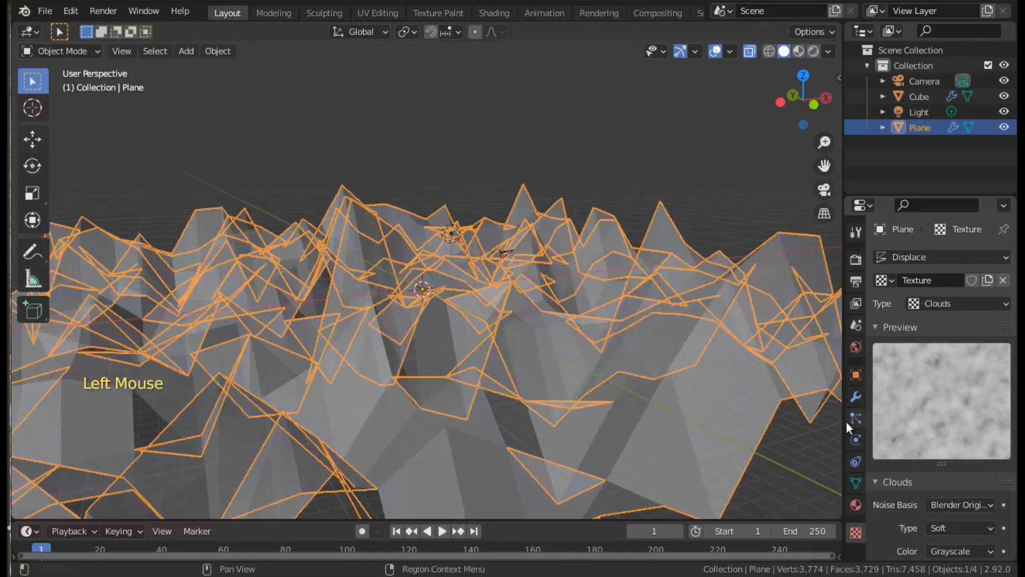
Set the Displace modifier's strength to 0.1.
{"action": "left_click", "coordinate": [855, 397]}
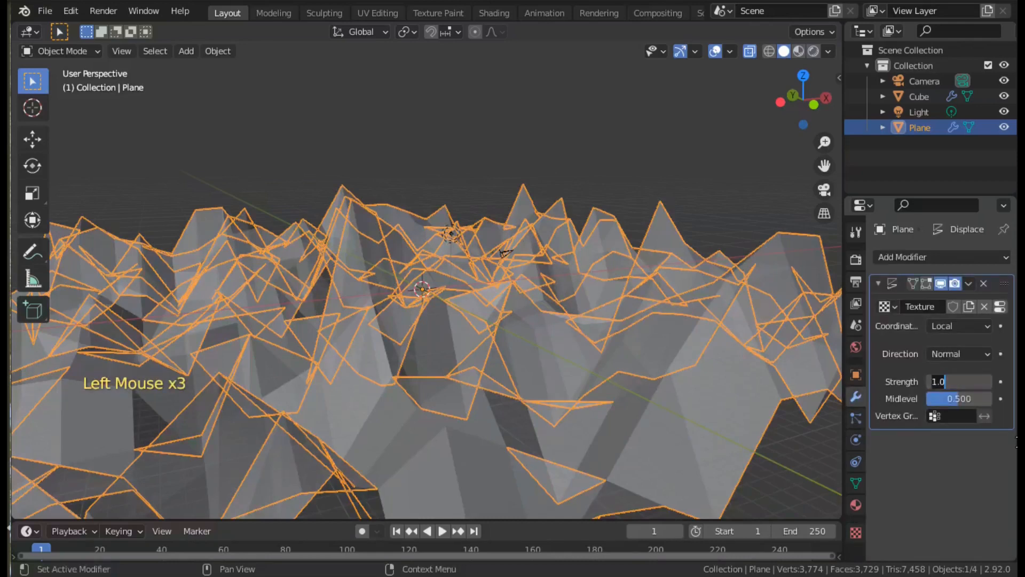
{"action": "type", "text": "0.1"}
{"action": "key", "text": "Return"}
In Edit Mode, raise one off-centre vertex of the plane about 9.85 m along Z with proportional editing, using an influence size of about 41.
{"action": "key", "text": "Tab"}
{"action": "key", "text": "Tab"}
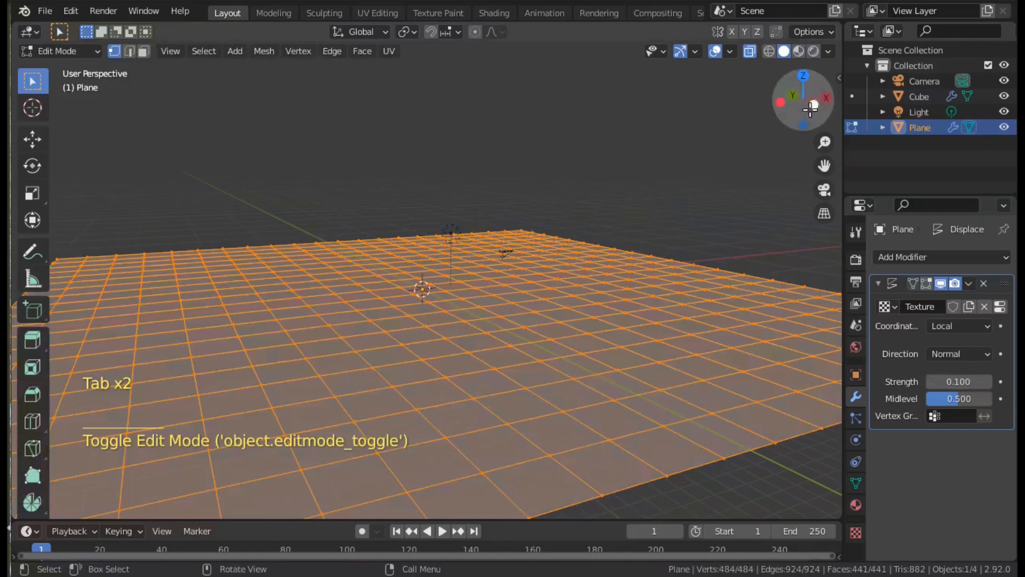
{"action": "left_click", "coordinate": [803, 76]}
{"action": "scroll", "coordinate": [470, 368], "scroll_direction": "down", "scroll_amount": 4}
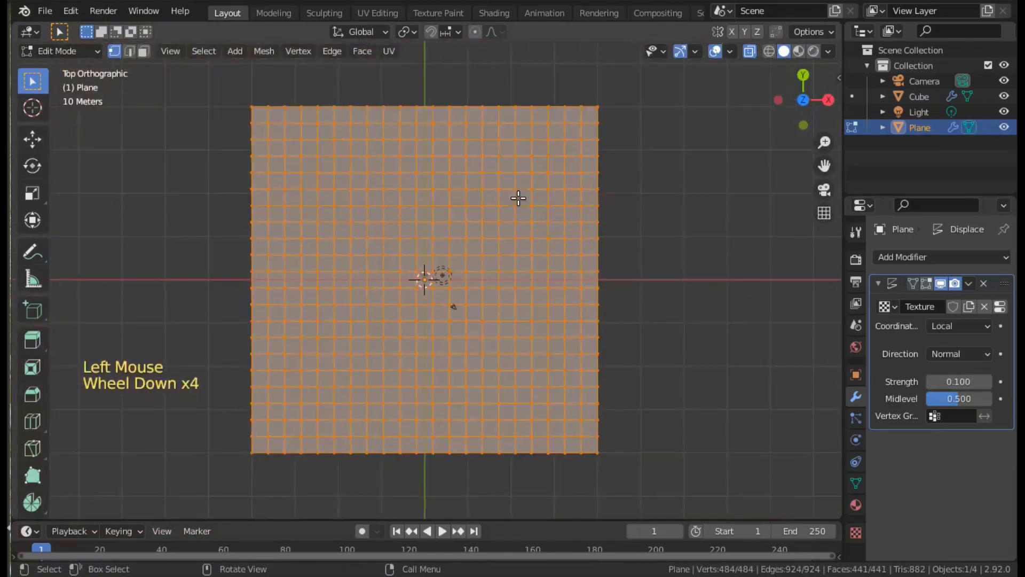
{"action": "left_click", "coordinate": [495, 220]}
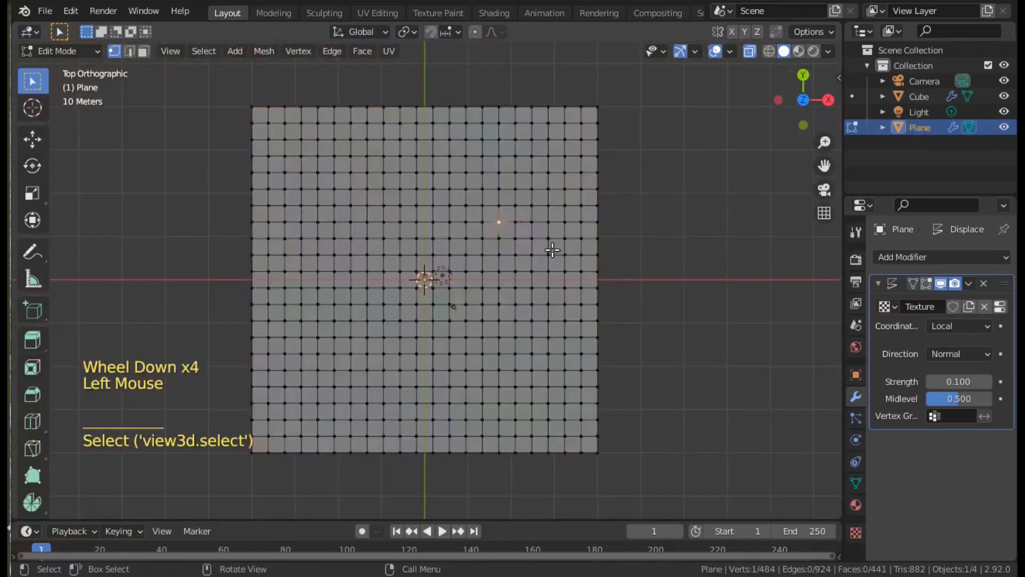
{"action": "middle_click_drag", "start_coordinate": [557, 265], "coordinate": [671, 171]}
{"action": "key", "text": "g"}
{"action": "key", "text": "z"}
{"action": "scroll", "coordinate": [545, 278], "scroll_direction": "down", "scroll_amount": 20}
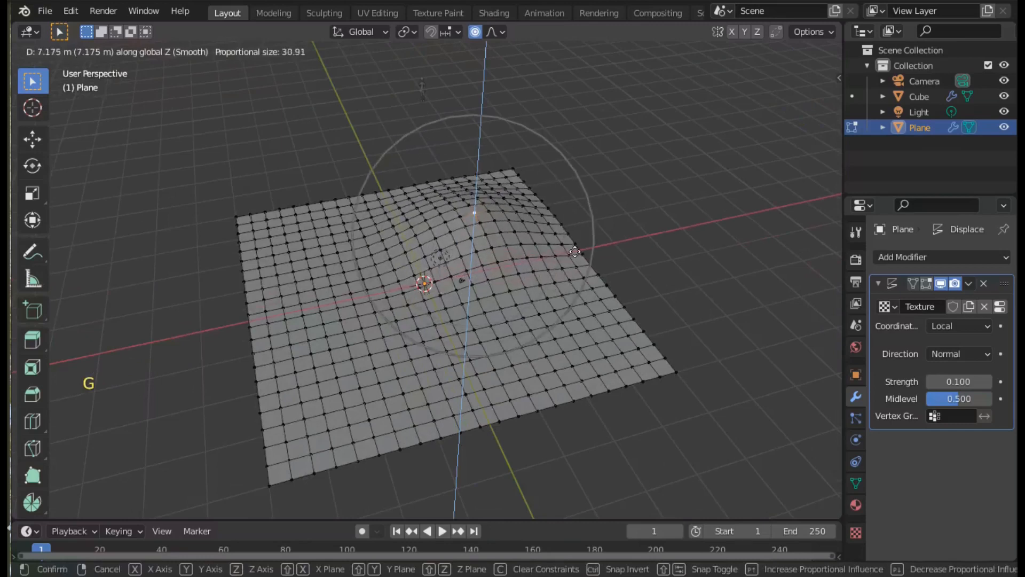
{"action": "scroll", "coordinate": [577, 252], "scroll_direction": "down", "scroll_amount": 2}
{"action": "scroll", "coordinate": [579, 249], "scroll_direction": "down", "scroll_amount": 1}
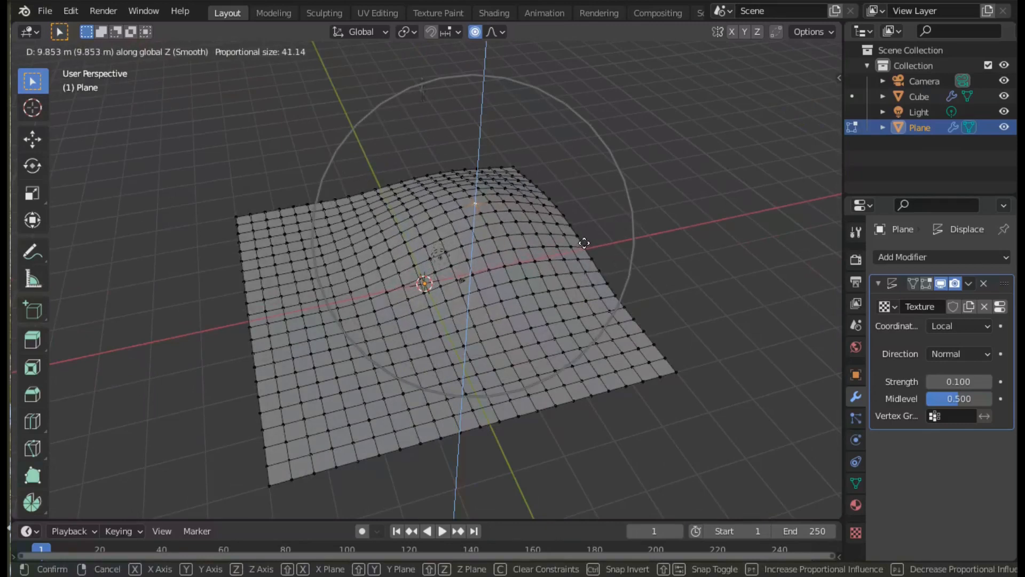
{"action": "left_click", "coordinate": [591, 241]}
Sink the same vertex about 5.4 m along Z with a proportional size of about 12 to form a crater, and return to Object Mode.
{"action": "key", "text": "g"}
{"action": "key", "text": "z"}
{"action": "scroll", "coordinate": [438, 288], "scroll_direction": "up", "scroll_amount": 13}
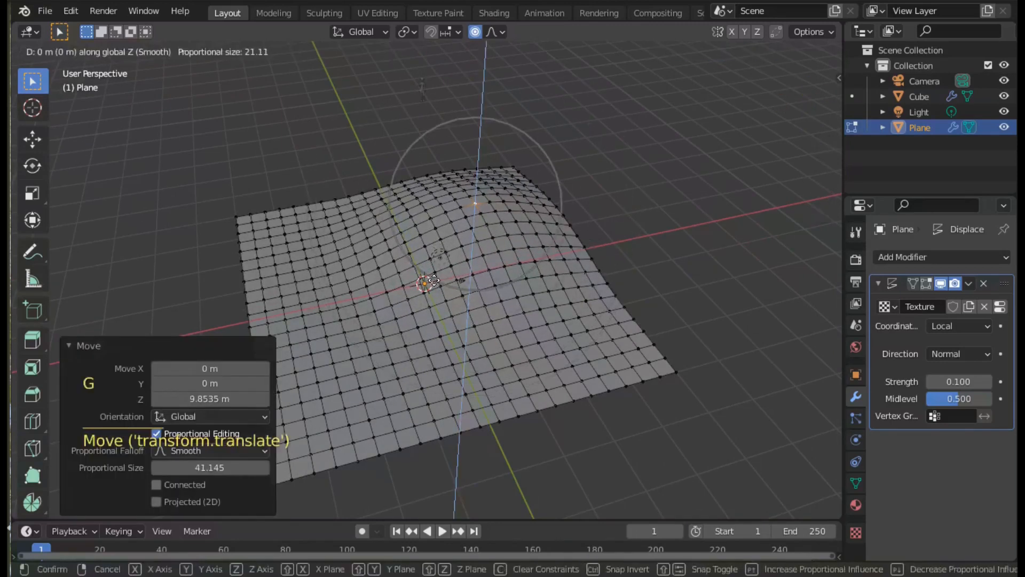
{"action": "left_click", "coordinate": [445, 299]}
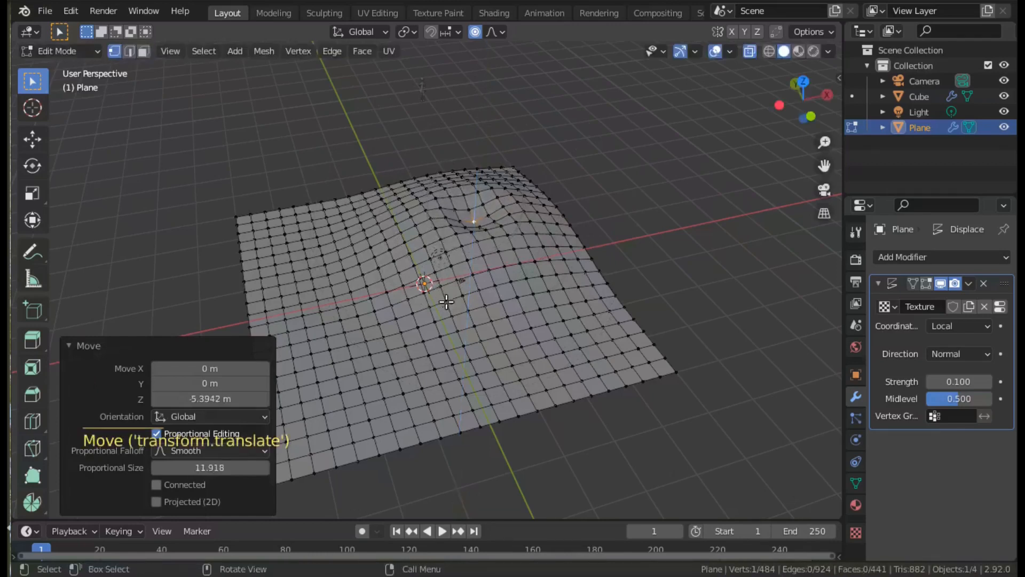
{"action": "key", "text": "Tab"}
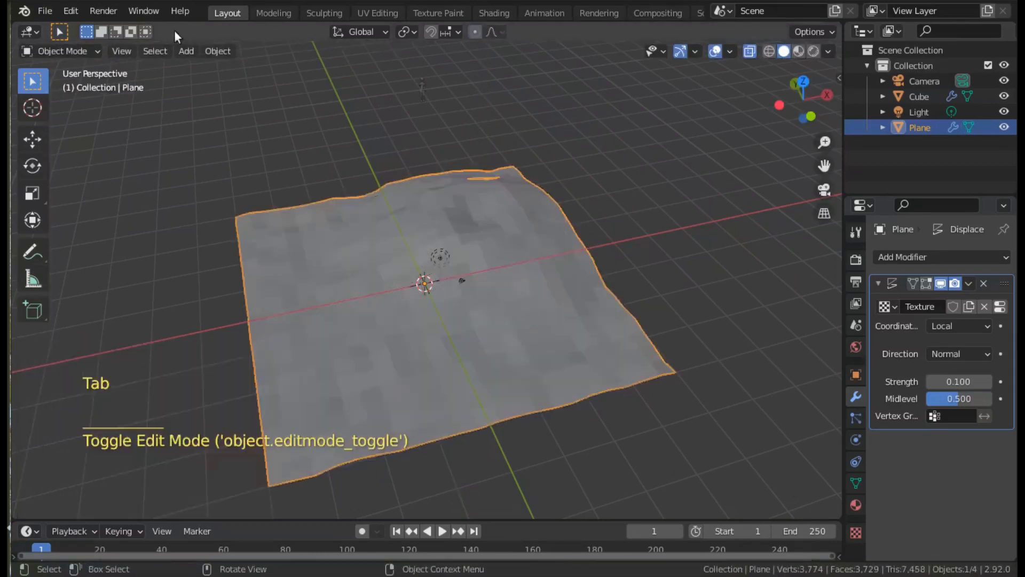
Add an ico sphere at the origin and scale it up by about 6.5.
{"action": "left_click", "coordinate": [185, 50]}
{"action": "mouse_move", "coordinate": [224, 69]}
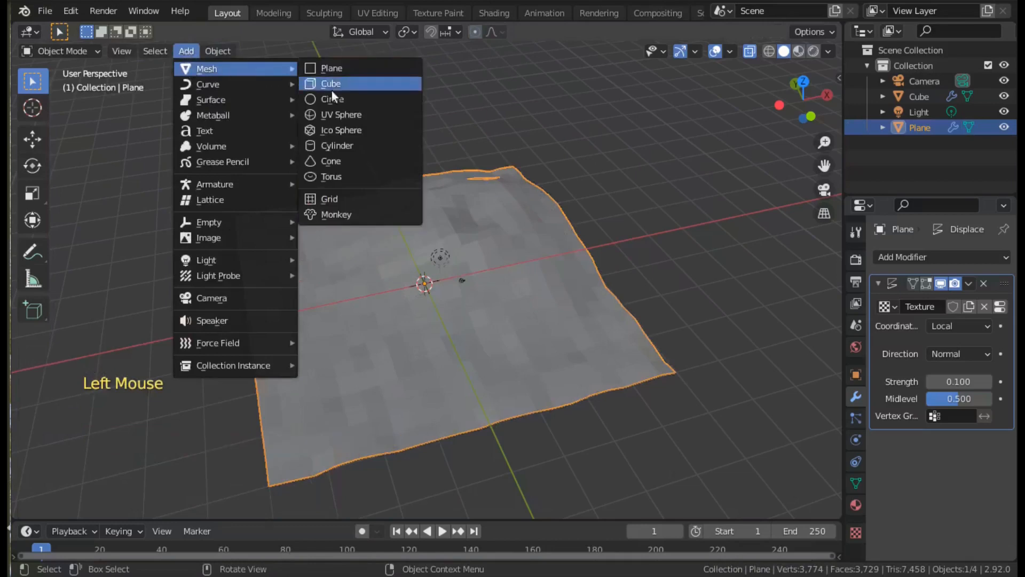
{"action": "left_click", "coordinate": [334, 128]}
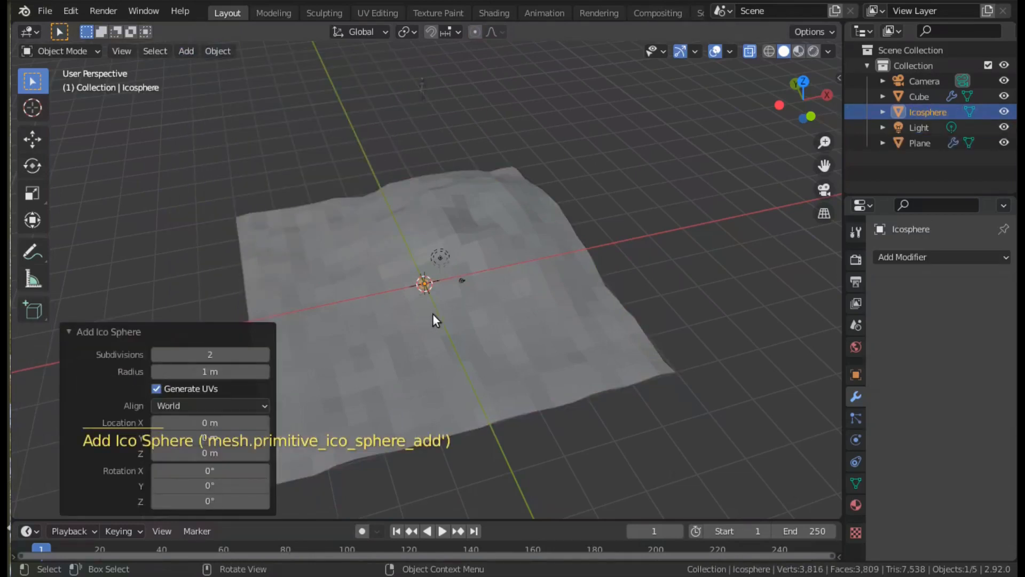
{"action": "key", "text": "s"}
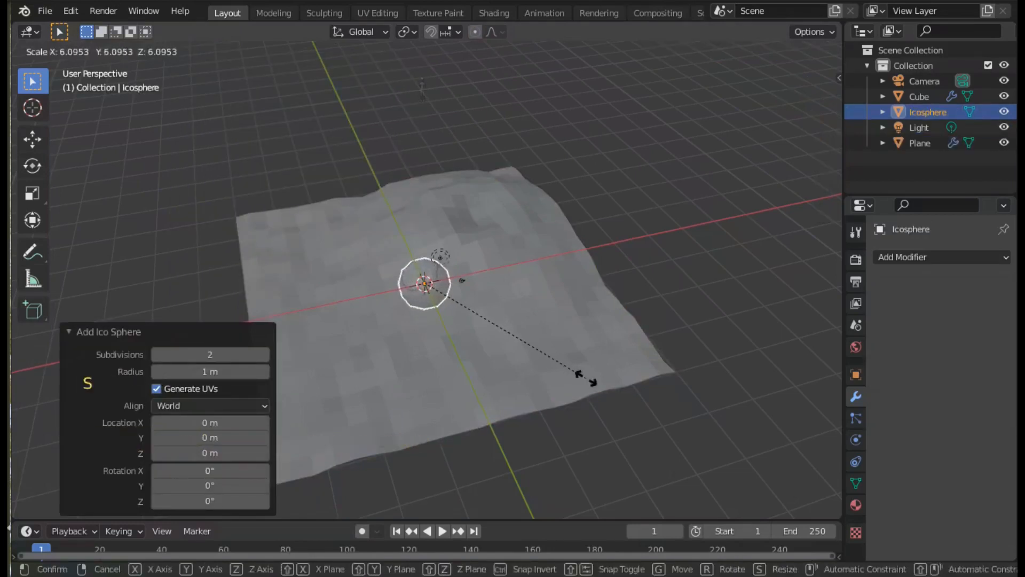
{"action": "left_click", "coordinate": [594, 386]}
From the top view, move the ico sphere over the crater in the hill and enlarge it by about 1.27.
{"action": "left_click", "coordinate": [803, 82]}
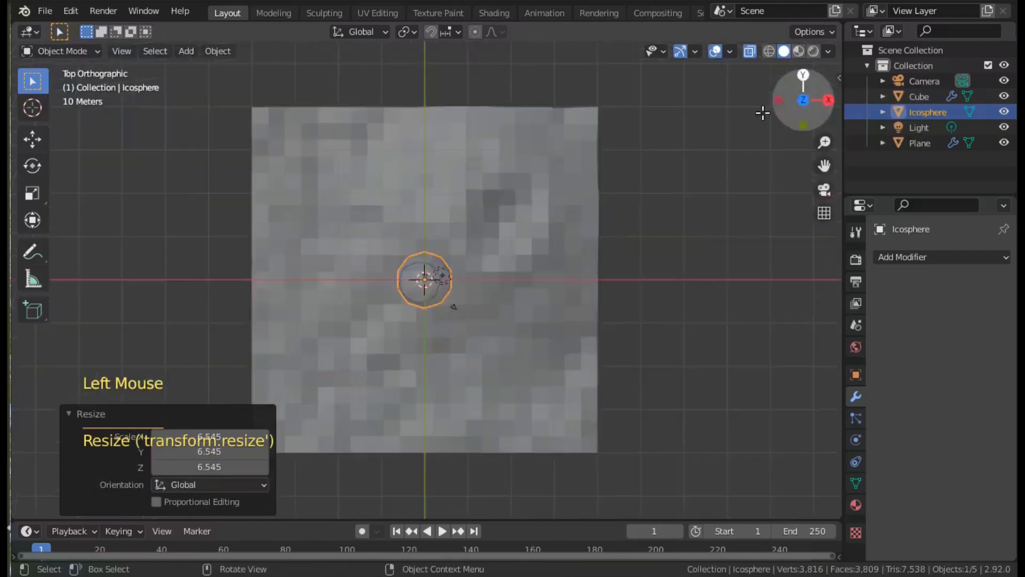
{"action": "key", "text": "g"}
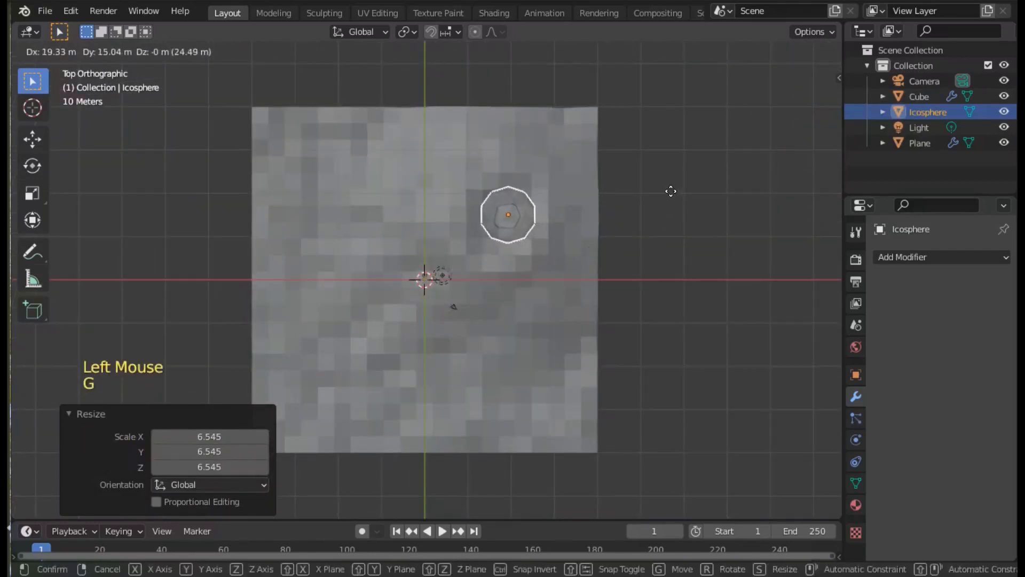
{"action": "left_click", "coordinate": [670, 191]}
{"action": "key", "text": "s"}
{"action": "left_click", "coordinate": [715, 235]}
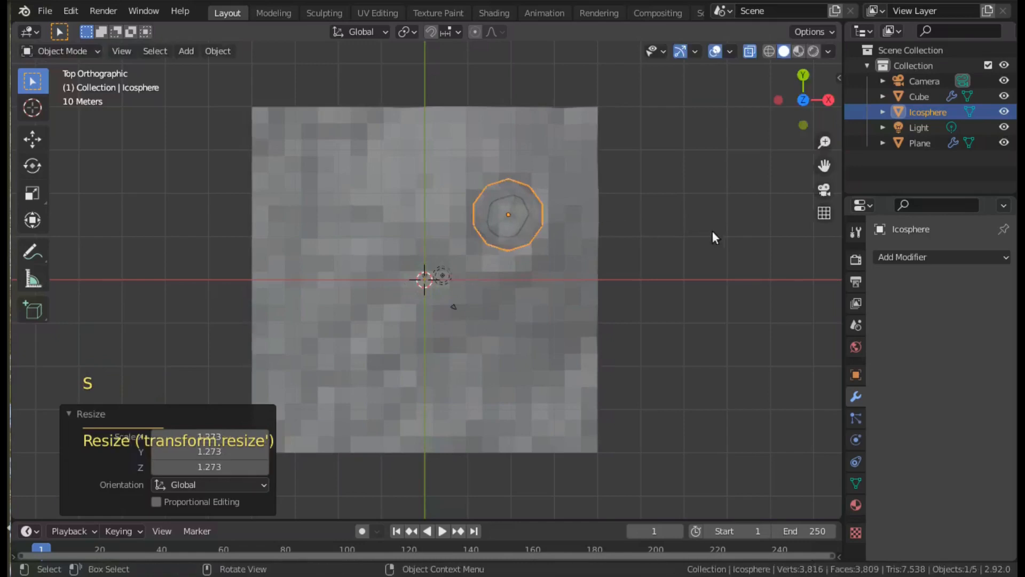
From the front view, raise the ico sphere about 7.9 m and shift it about 1.1 m along X.
{"action": "middle_click_drag", "start_coordinate": [715, 237], "coordinate": [728, 136]}
{"action": "left_click", "coordinate": [830, 116]}
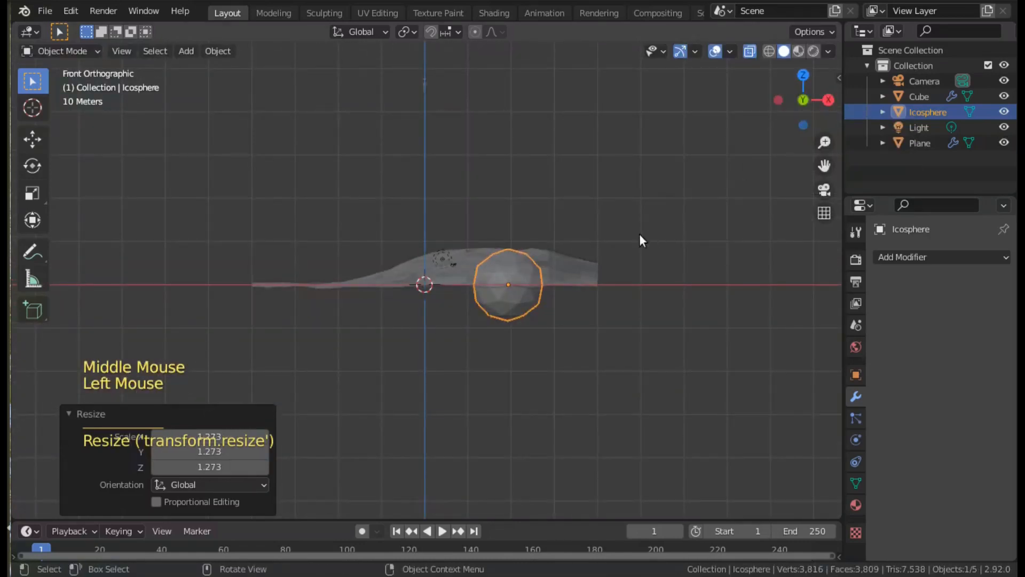
{"action": "key", "text": "g"}
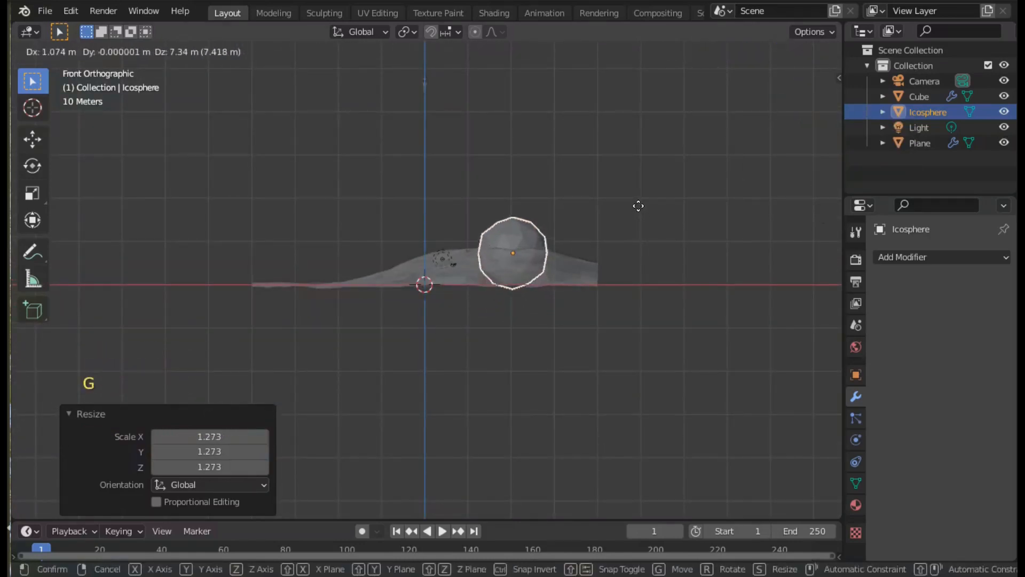
{"action": "left_click", "coordinate": [638, 203]}
Enlarge the ico sphere by about 1.34 and lower it about 0.77 m along Z into the crater.
{"action": "middle_click_drag", "start_coordinate": [543, 286], "coordinate": [520, 348]}
{"action": "scroll", "coordinate": [495, 271], "scroll_direction": "up", "scroll_amount": 7}
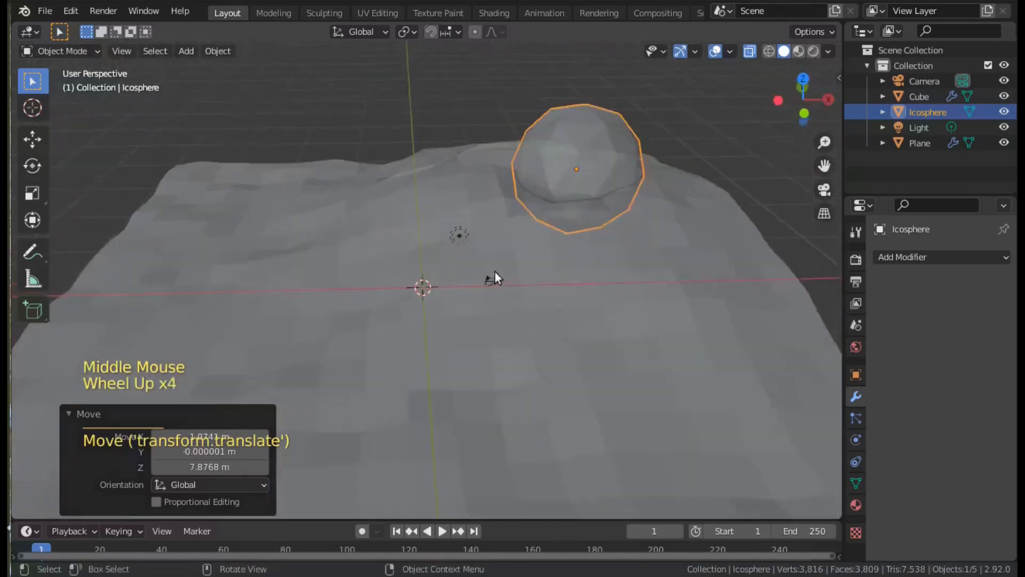
{"action": "middle_click_drag", "start_coordinate": [587, 261], "coordinate": [631, 248]}
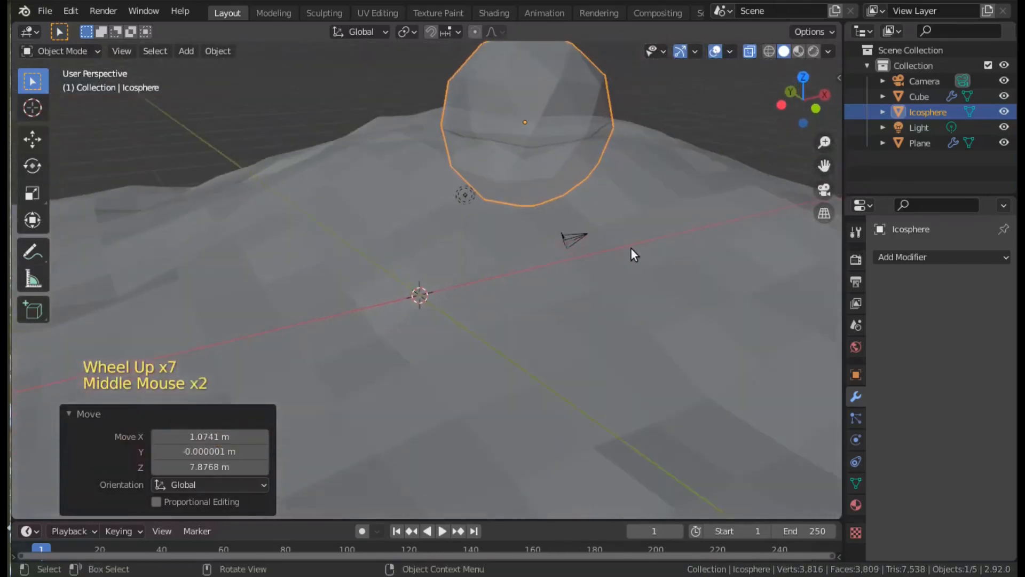
{"action": "key", "text": "s"}
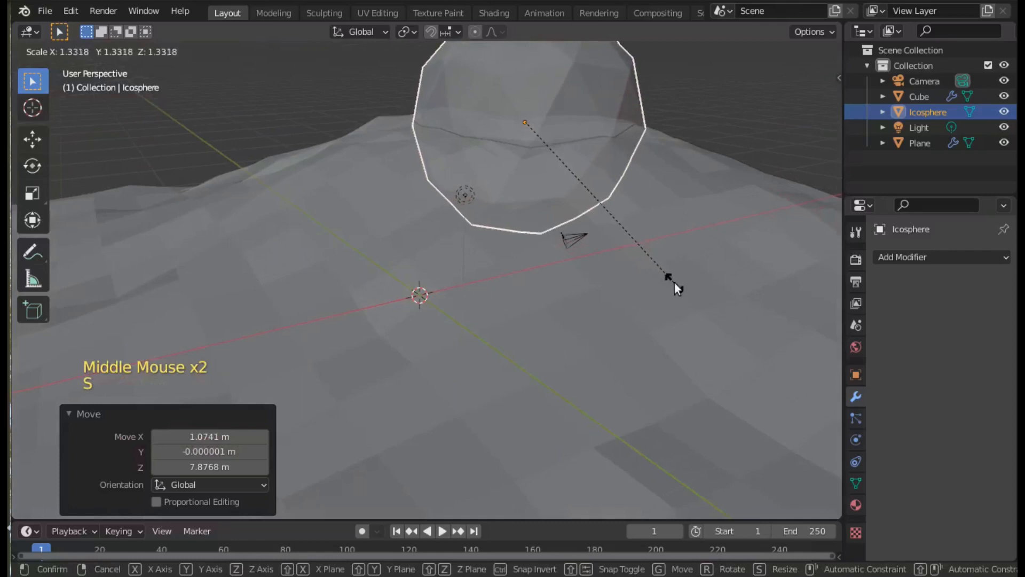
{"action": "left_click", "coordinate": [689, 281]}
{"action": "middle_click", "coordinate": [721, 281]}
{"action": "scroll", "coordinate": [678, 290], "scroll_direction": "down", "scroll_amount": 2}
{"action": "middle_click_drag", "start_coordinate": [678, 291], "coordinate": [644, 319]}
{"action": "middle_click_drag", "start_coordinate": [527, 395], "coordinate": [523, 261]}
{"action": "key", "text": "g"}
{"action": "key", "text": "z"}
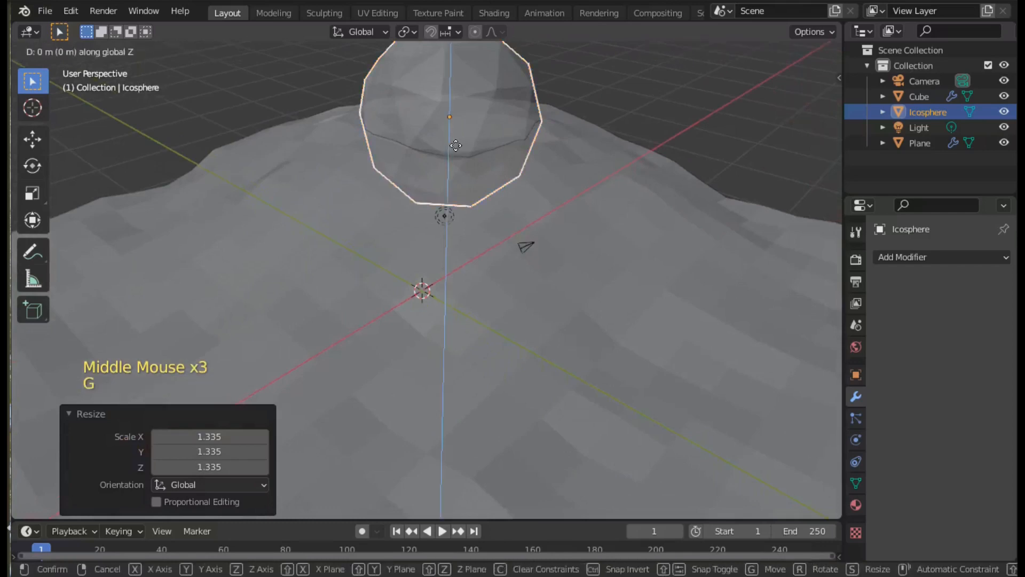
{"action": "left_click", "coordinate": [452, 145]}
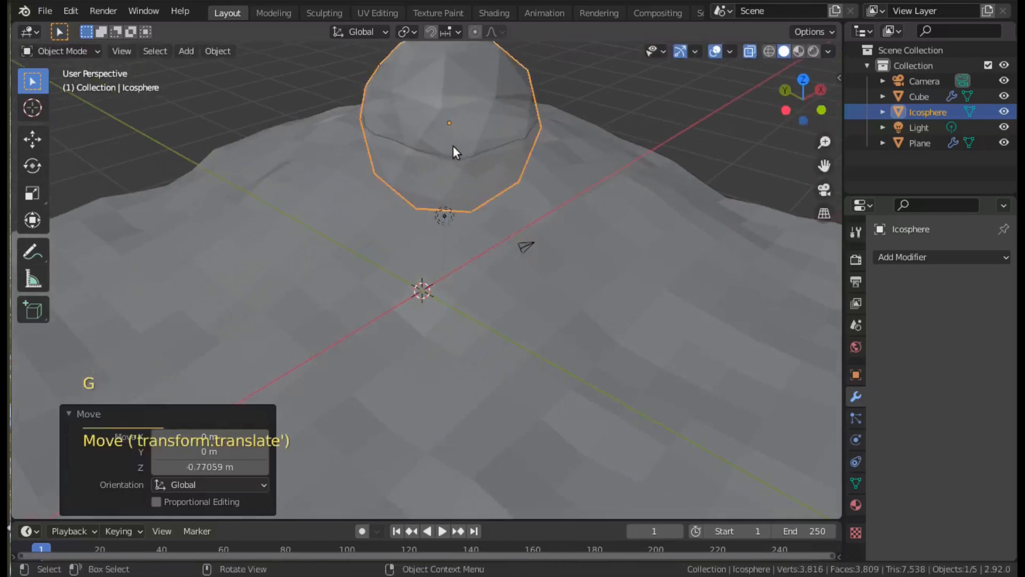
Add a cylinder and move it from the origin up the slope, about 5.2 m in X, 2.5 m in Y and 7.9 m in Z.
{"action": "left_click", "coordinate": [183, 53]}
{"action": "mouse_move", "coordinate": [216, 69]}
{"action": "left_click", "coordinate": [328, 142]}
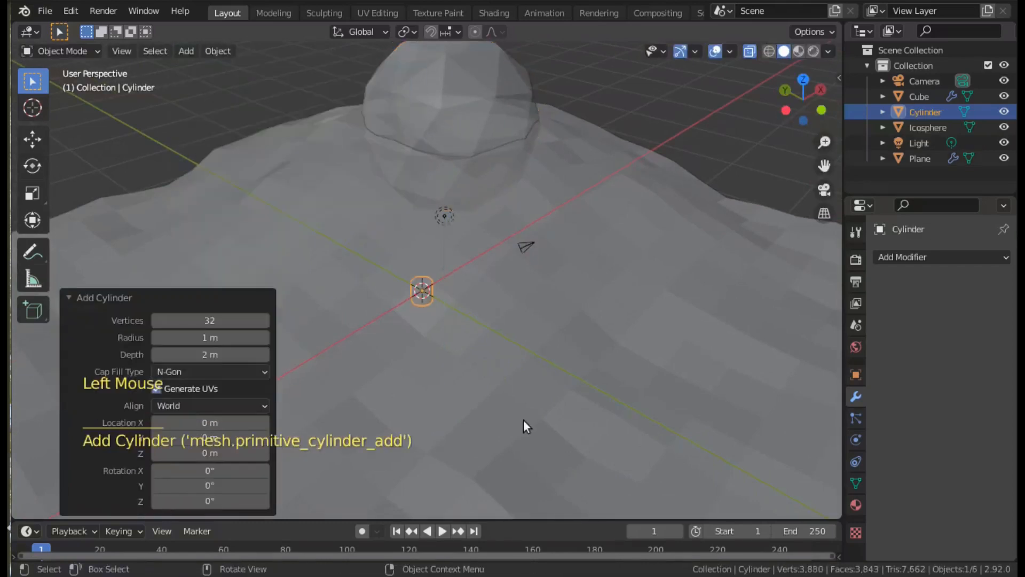
{"action": "key", "text": "g"}
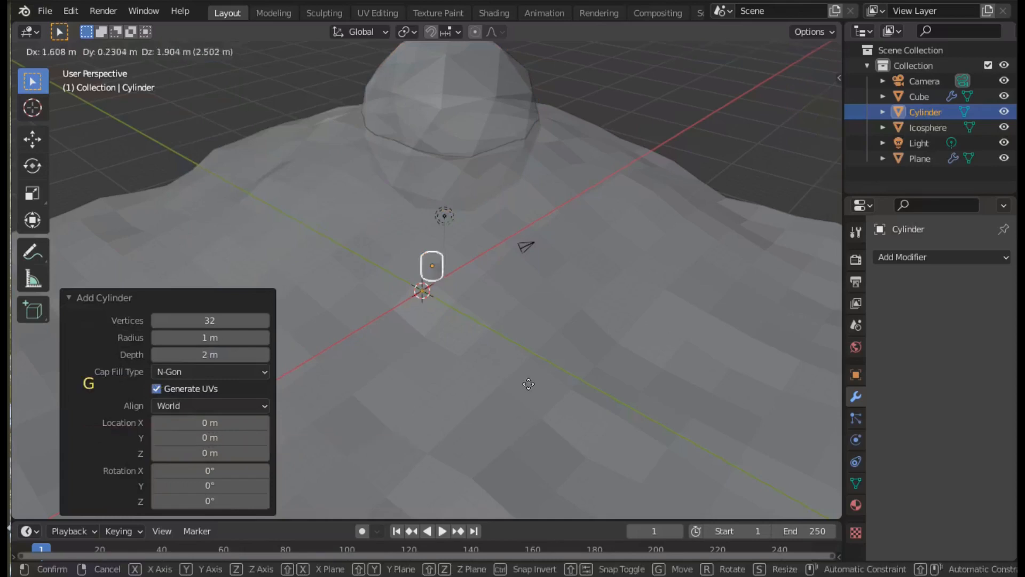
{"action": "left_click", "coordinate": [543, 323]}
Enlarge the cylinder and rotate it 90° about the X axis.
{"action": "key", "text": "s"}
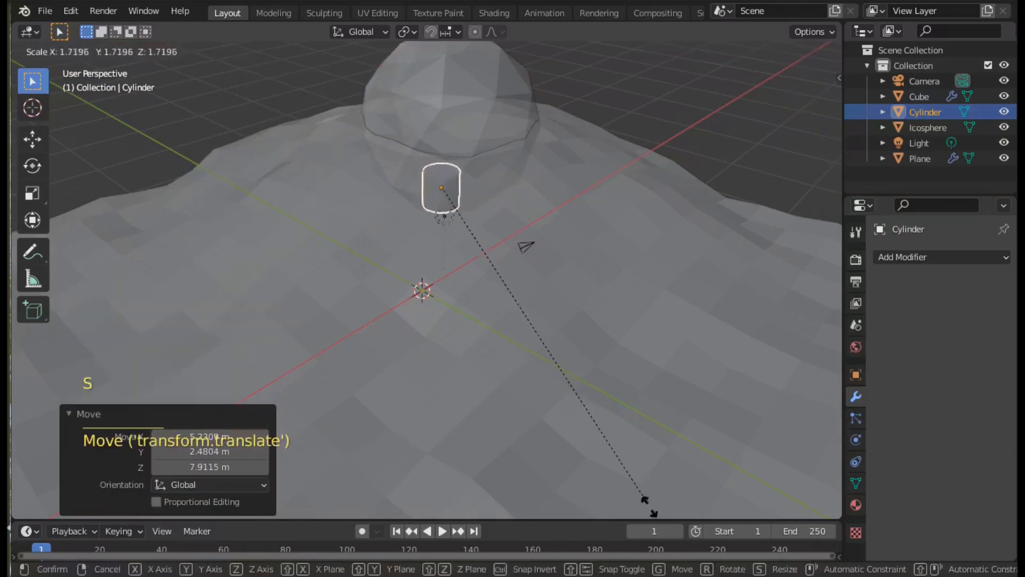
{"action": "left_click", "coordinate": [687, 153]}
{"action": "type", "text": "rx90"}
{"action": "key", "text": "Return"}
From the top view, move the cylinder about 14.7 m in X and 1.1 m in Y against the sphere's edge and enlarge it slightly.
{"action": "left_click", "coordinate": [804, 80]}
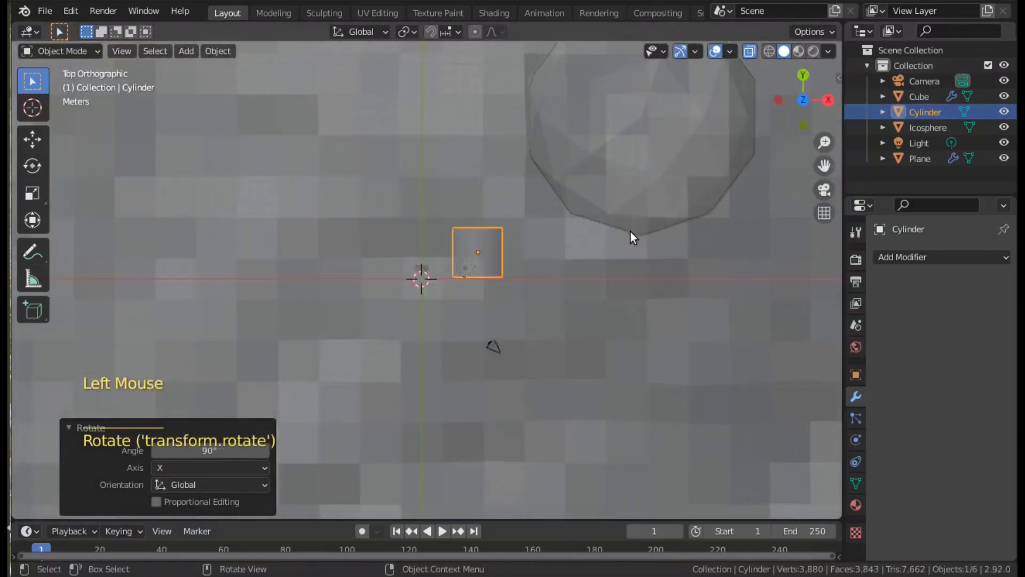
{"action": "key", "text": "g"}
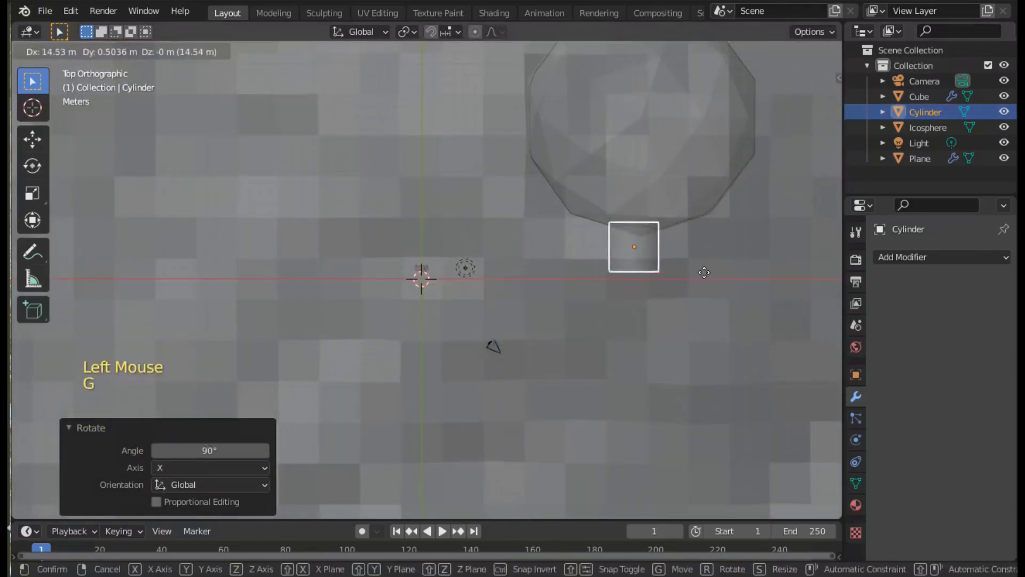
{"action": "left_click", "coordinate": [703, 263]}
{"action": "key", "text": "s"}
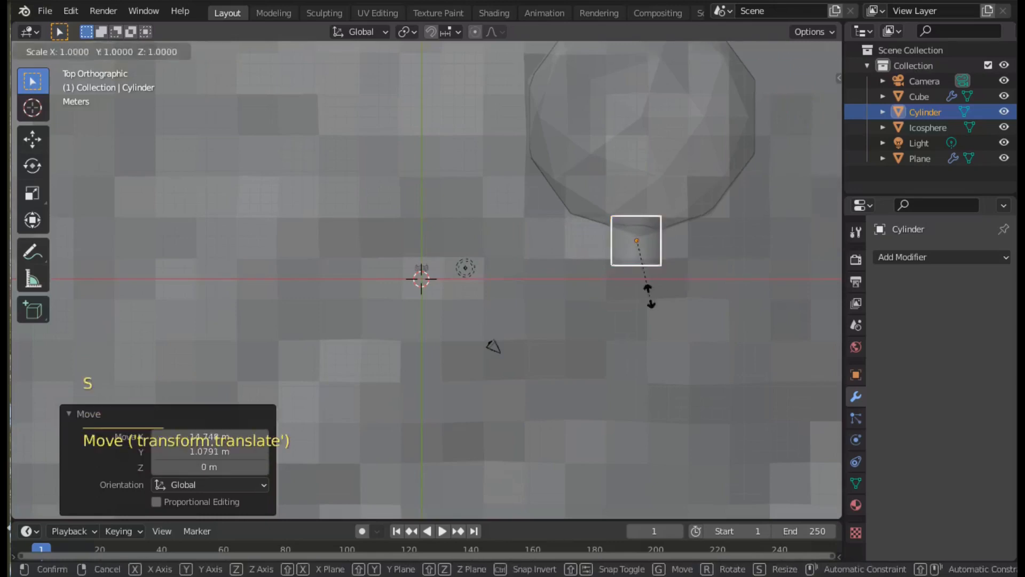
{"action": "left_click", "coordinate": [667, 318]}
In Edit Mode with face selection, extrude the cylinder's outer end face about 9.96 m along its normal.
{"action": "middle_click_drag", "start_coordinate": [671, 316], "coordinate": [591, 218]}
{"action": "key", "text": "Tab"}
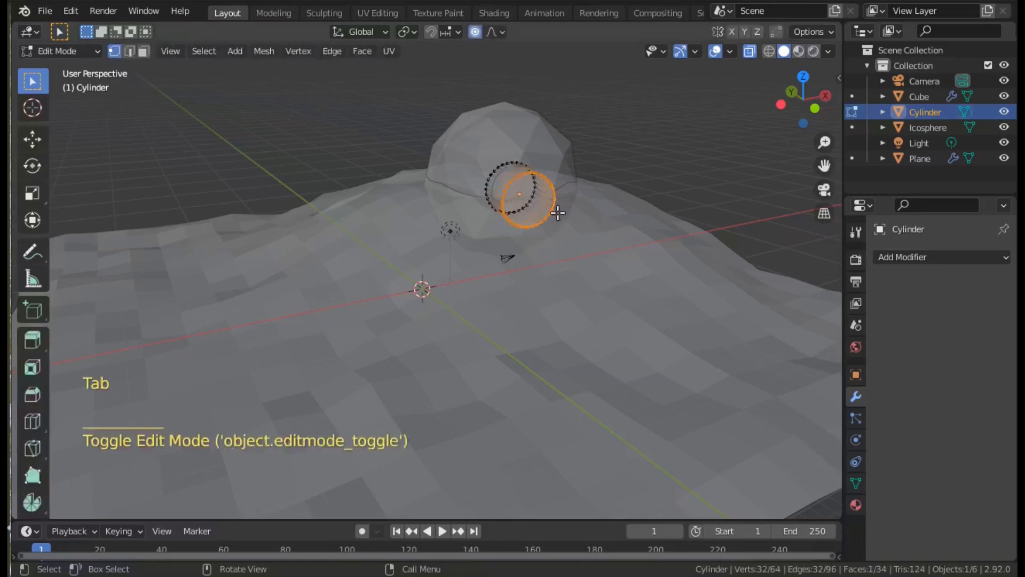
{"action": "left_click", "coordinate": [143, 51]}
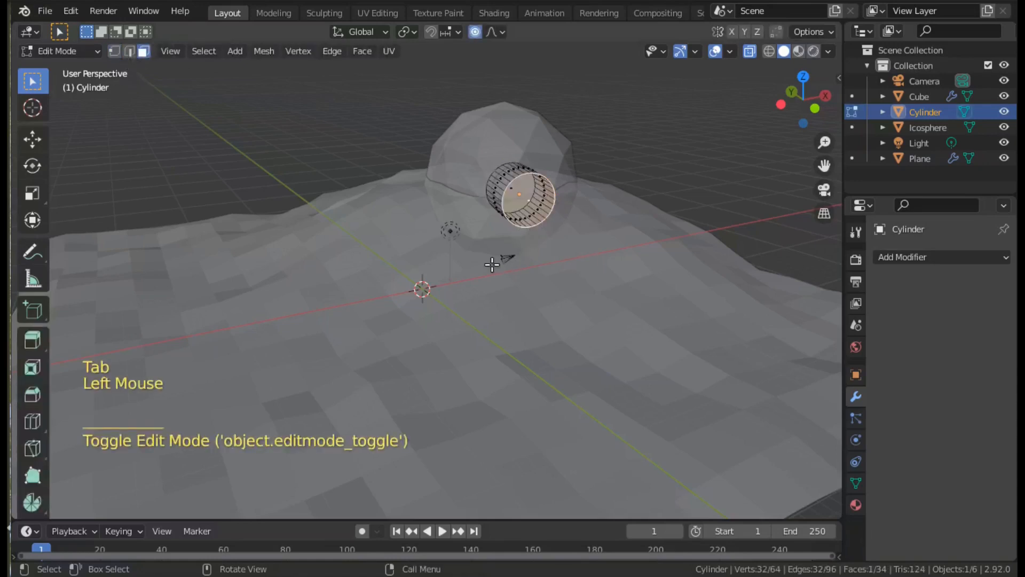
{"action": "key", "text": "e"}
{"action": "left_click", "coordinate": [538, 297]}
Move the pipe's outer end face slightly with smooth proportional editing and rotate it about 12.9° in the view.
{"action": "middle_click_drag", "start_coordinate": [607, 211], "coordinate": [655, 220]}
{"action": "key", "text": "g"}
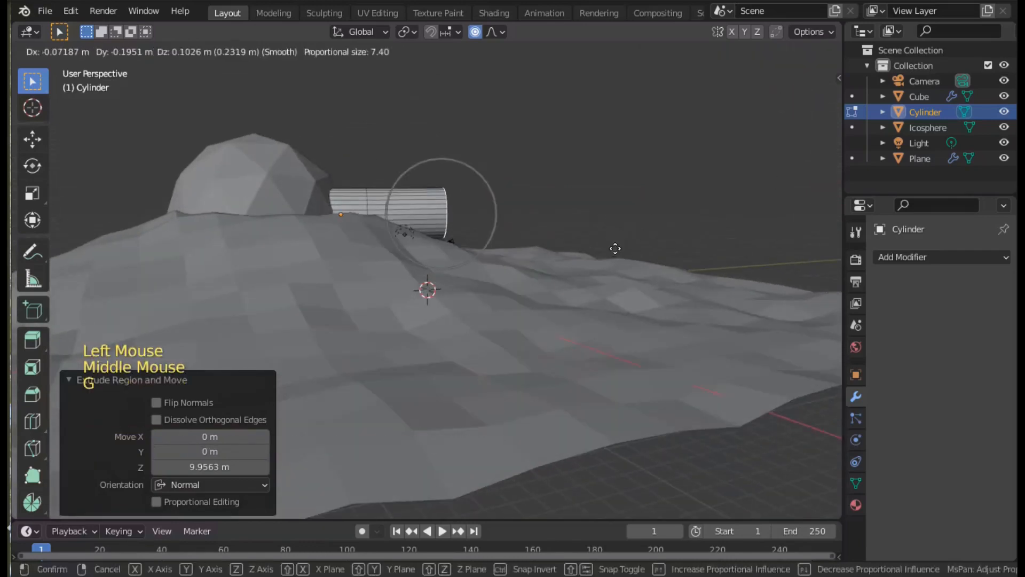
{"action": "left_click", "coordinate": [609, 269]}
{"action": "key", "text": "r"}
{"action": "left_click", "coordinate": [552, 288]}
{"action": "middle_click_drag", "start_coordinate": [551, 288], "coordinate": [415, 320]}
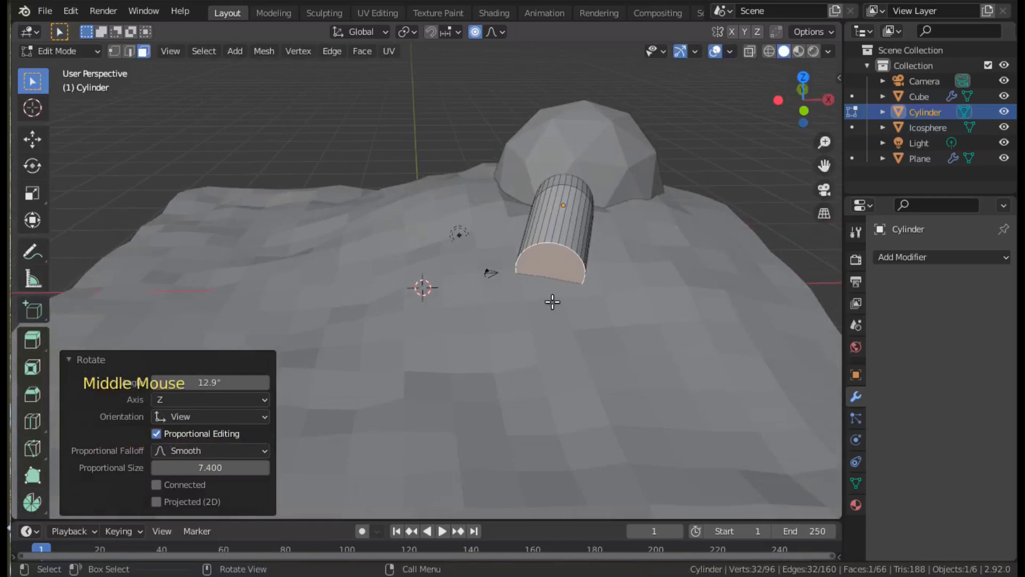
Shift the end face down the slope, extrude it about 3.37 m along its normal and rotate it about 15.5°.
{"action": "key", "text": "g"}
{"action": "left_click", "coordinate": [559, 343]}
{"action": "key", "text": "e"}
{"action": "left_click", "coordinate": [545, 359]}
{"action": "key", "text": "r"}
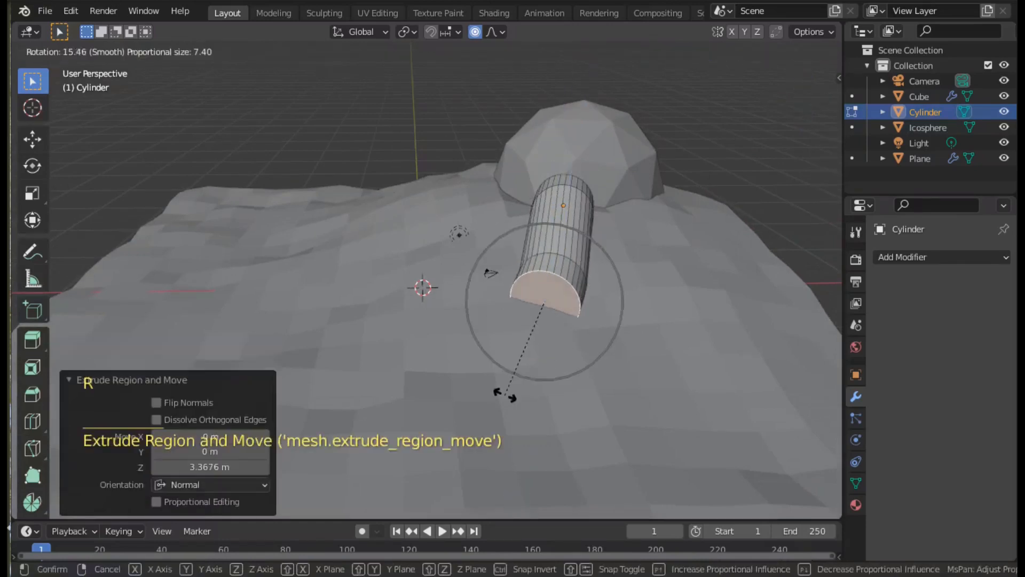
{"action": "left_click", "coordinate": [505, 396]}
From the top view, angle the pipe's end face and move it about -1.73 m in X and 1.12 m in Y.
{"action": "left_click", "coordinate": [803, 76]}
{"action": "key", "text": "r"}
{"action": "left_click", "coordinate": [378, 429]}
{"action": "key", "text": "g"}
{"action": "left_click", "coordinate": [364, 419]}
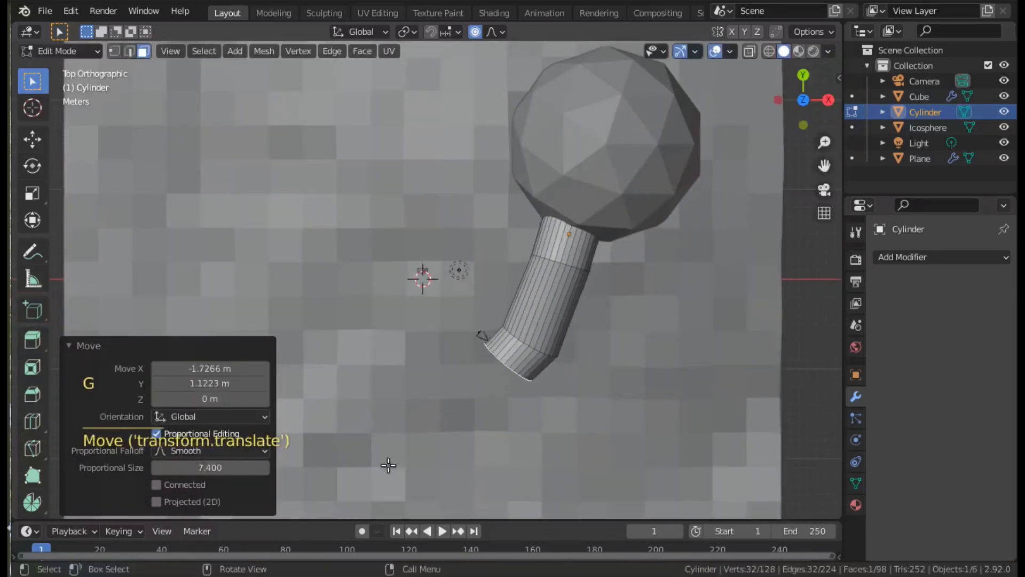
{"action": "key", "text": "r"}
{"action": "left_click", "coordinate": [405, 430]}
Extrude the pipe's end face about 5.82 m along its normal, reposition it and rotate it to continue the bend.
{"action": "key", "text": "e"}
{"action": "left_click", "coordinate": [383, 451]}
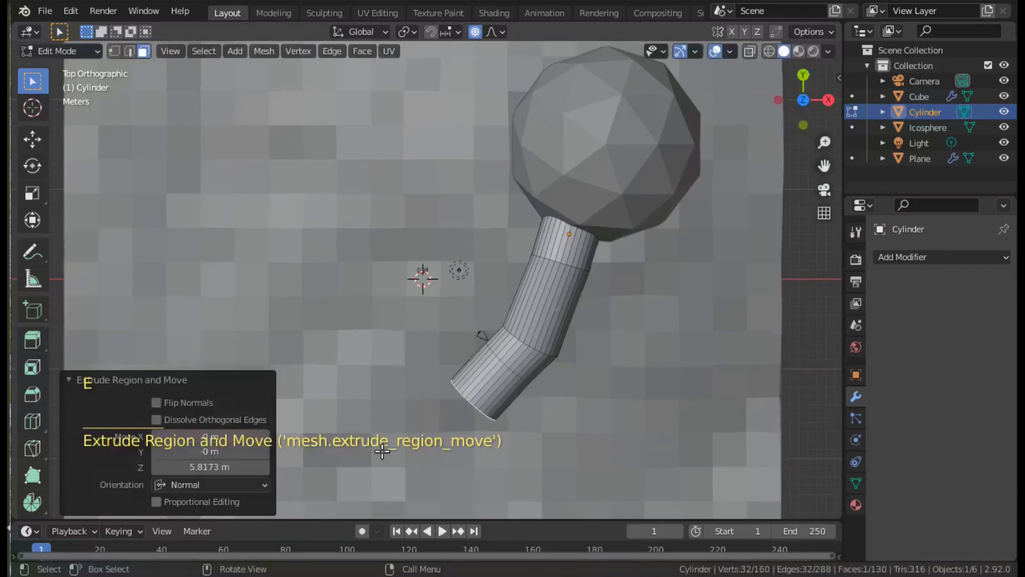
{"action": "key", "text": "g"}
{"action": "left_click", "coordinate": [391, 437]}
{"action": "key", "text": "r"}
{"action": "left_click", "coordinate": [385, 387]}
Extrude the pipe's end about 6.55 m along its normal in the top view, turn the end face slightly and reposition it.
{"action": "middle_click_drag", "start_coordinate": [735, 235], "coordinate": [754, 277]}
{"action": "scroll", "coordinate": [753, 278], "scroll_direction": "up", "scroll_amount": 1}
{"action": "left_click", "coordinate": [803, 84]}
{"action": "key", "text": "e"}
{"action": "left_click", "coordinate": [444, 483]}
{"action": "key", "text": "r"}
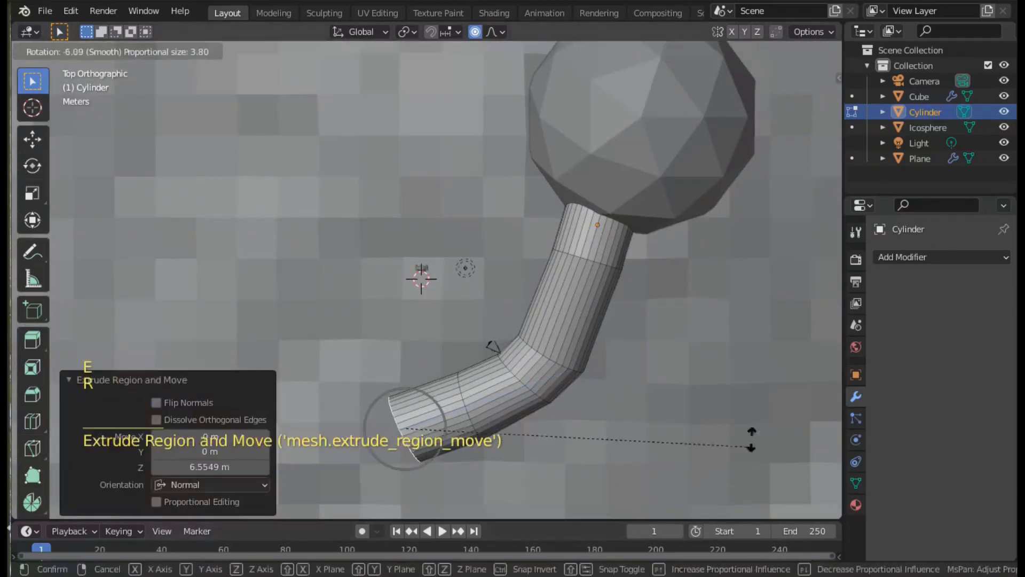
{"action": "left_click", "coordinate": [751, 454]}
{"action": "key", "text": "g"}
{"action": "left_click", "coordinate": [640, 360]}
Extrude a last pipe segment about 6.84 m, rotate its end face downhill and move it about 1.43 m in X.
{"action": "scroll", "coordinate": [640, 359], "scroll_direction": "down", "scroll_amount": 5}
{"action": "key", "text": "e"}
{"action": "left_click", "coordinate": [520, 372]}
{"action": "key", "text": "r"}
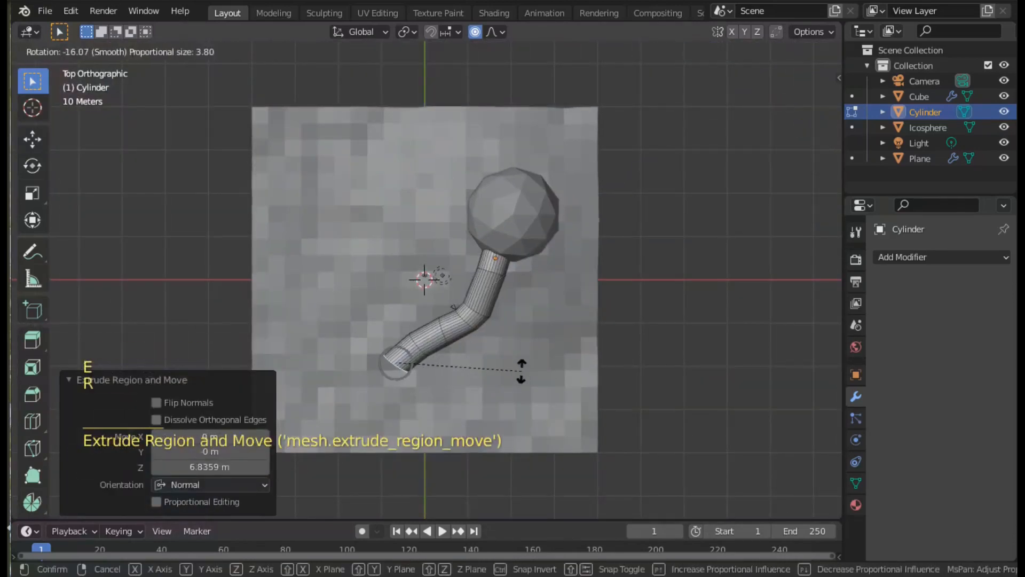
{"action": "left_click", "coordinate": [508, 371]}
{"action": "key", "text": "g"}
{"action": "left_click", "coordinate": [483, 359]}
{"action": "middle_click_drag", "start_coordinate": [482, 359], "coordinate": [546, 247]}
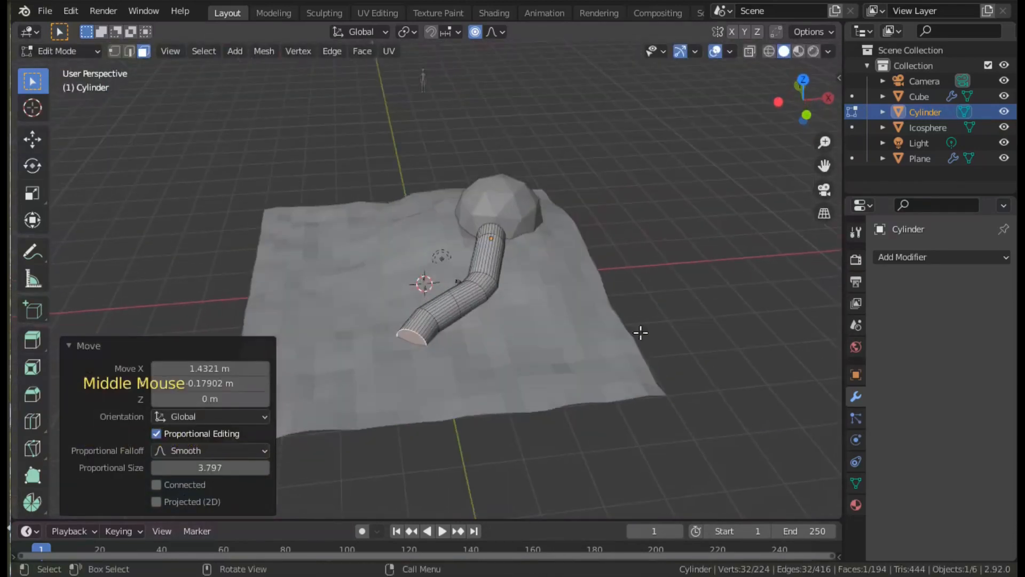
In Object Mode, add a cube, scale it by 3.168 and place it beyond the pipe's lower end in the top view.
{"action": "left_click", "coordinate": [185, 51]}
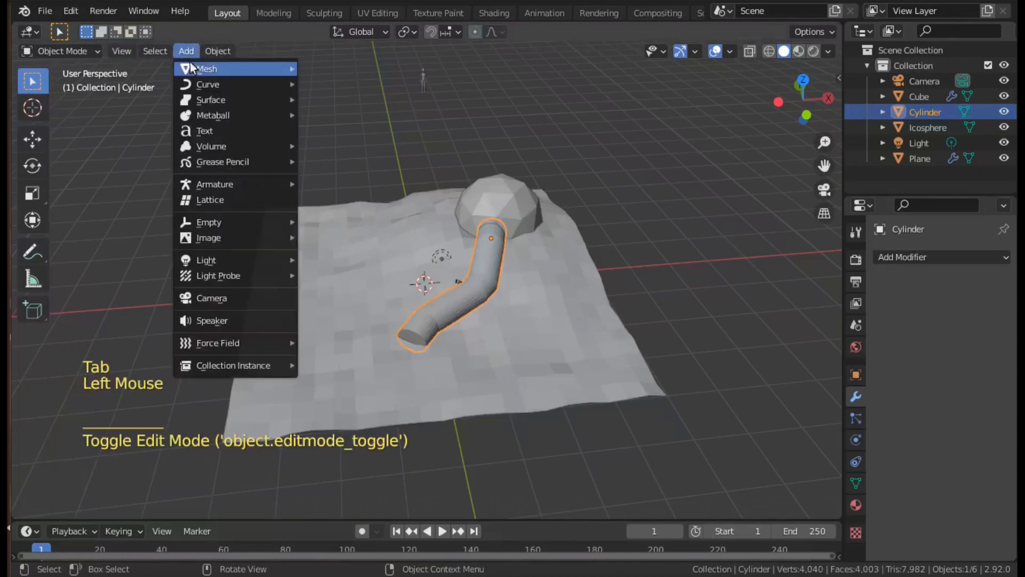
{"action": "left_click", "coordinate": [342, 85]}
{"action": "key", "text": "s"}
{"action": "left_click", "coordinate": [652, 159]}
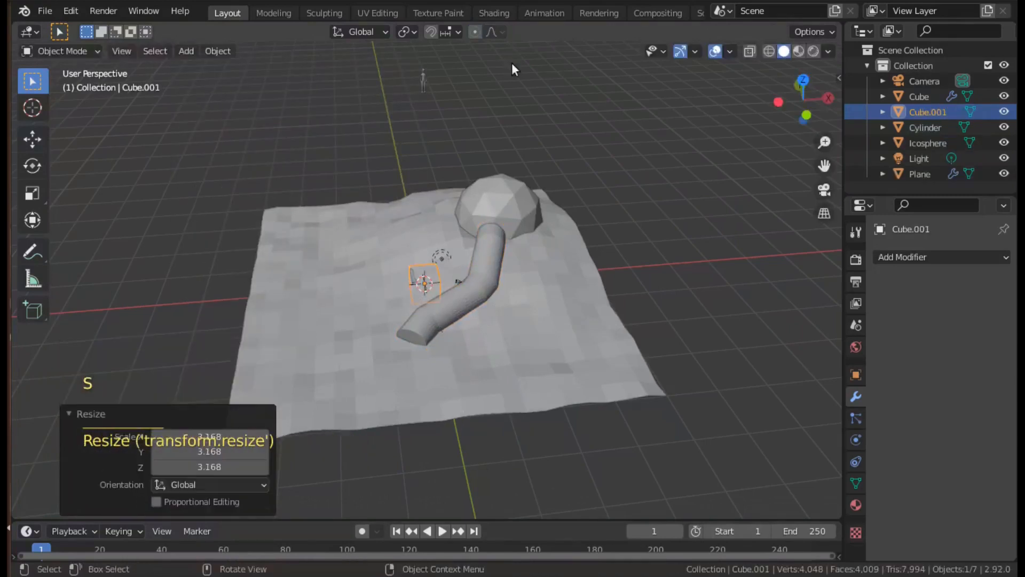
{"action": "left_click", "coordinate": [799, 77]}
{"action": "left_click", "coordinate": [799, 76]}
{"action": "key", "text": "g"}
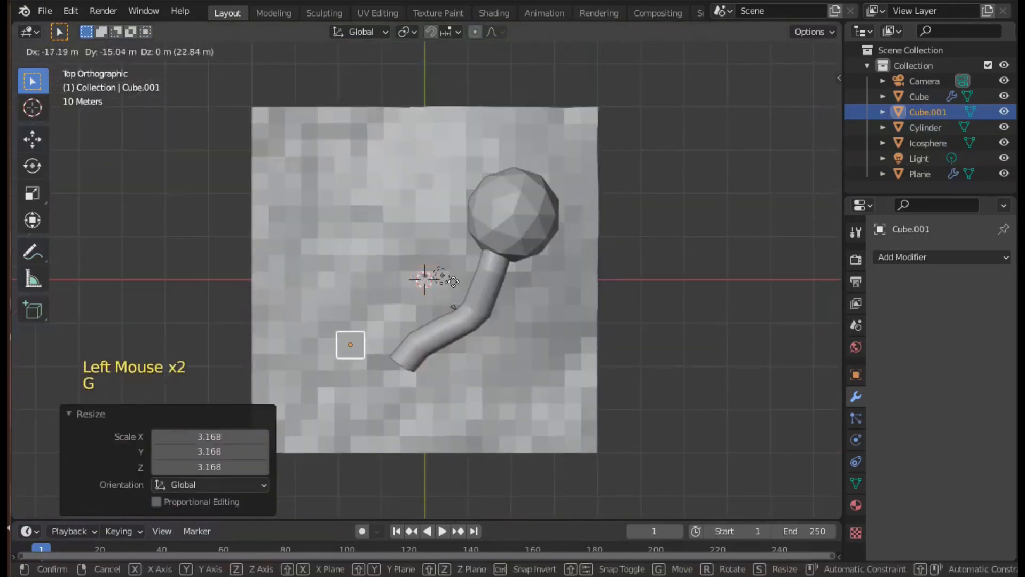
{"action": "left_click", "coordinate": [447, 289]}
From the right side view, resize the cube and adjust its height on the ground.
{"action": "scroll", "coordinate": [451, 390], "scroll_direction": "up", "scroll_amount": 6}
{"action": "left_click", "coordinate": [828, 100]}
{"action": "key", "text": "s"}
{"action": "left_click", "coordinate": [521, 296]}
{"action": "key", "text": "g"}
{"action": "left_click", "coordinate": [521, 275]}
{"action": "middle_click_drag", "start_coordinate": [520, 275], "coordinate": [651, 299]}
Add a second, larger cube and place it overlapping the first one beside the pipe's end in the top view.
{"action": "scroll", "coordinate": [593, 299], "scroll_direction": "down", "scroll_amount": 7}
{"action": "key", "text": "shift+a"}
{"action": "left_click", "coordinate": [476, 202]}
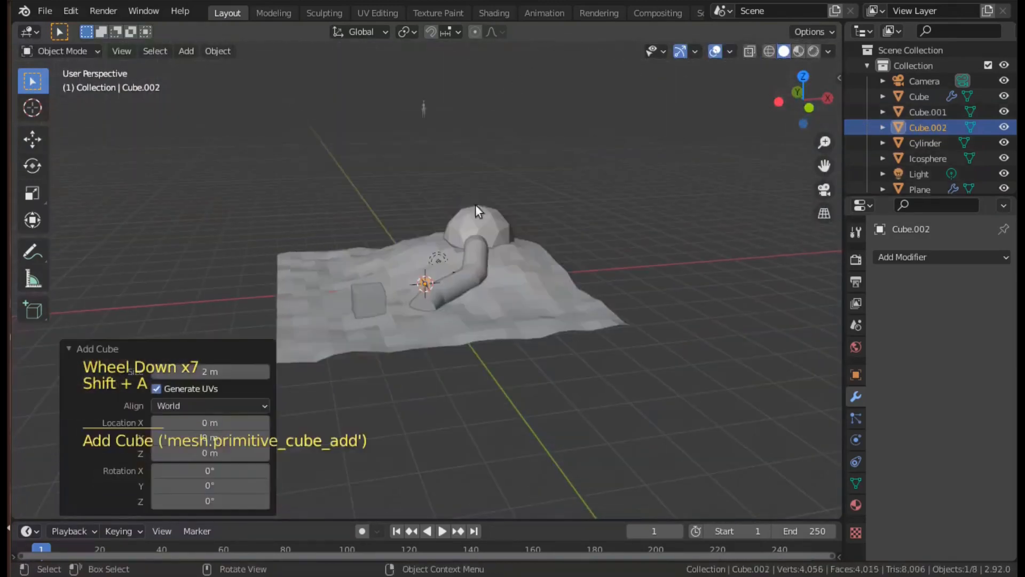
{"action": "key", "text": "s"}
{"action": "left_click", "coordinate": [606, 385]}
{"action": "left_click", "coordinate": [803, 76]}
{"action": "key", "text": "g"}
{"action": "left_click", "coordinate": [591, 244]}
Add a third cube, place it beside the second one and scale it by 4.969.
{"action": "key", "text": "shift+a"}
{"action": "left_click", "coordinate": [663, 200]}
{"action": "key", "text": "g"}
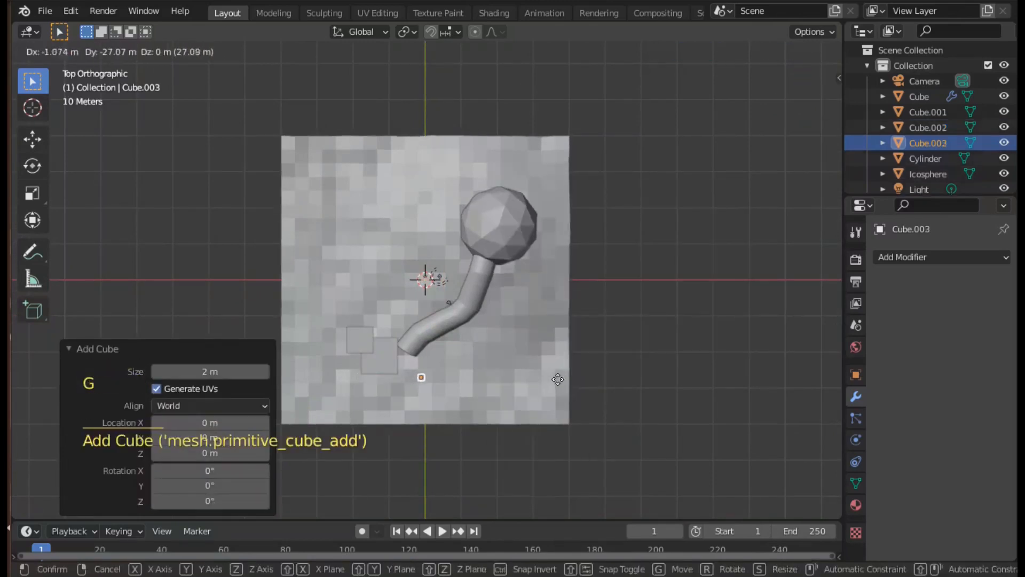
{"action": "left_click", "coordinate": [545, 373]}
{"action": "key", "text": "s"}
{"action": "left_click", "coordinate": [222, 201]}
Add a fourth cube, move it about 4.5 m in X and -29.6 m in Y, and scale it about 7.9 times.
{"action": "key", "text": "shift+a"}
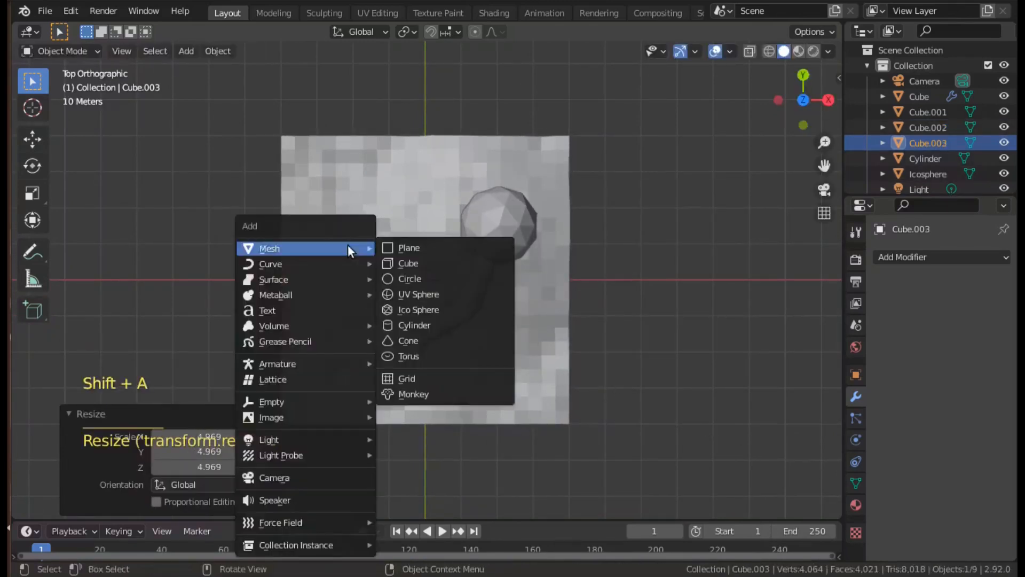
{"action": "left_click", "coordinate": [408, 268]}
{"action": "key", "text": "g"}
{"action": "left_click", "coordinate": [431, 374]}
{"action": "key", "text": "s"}
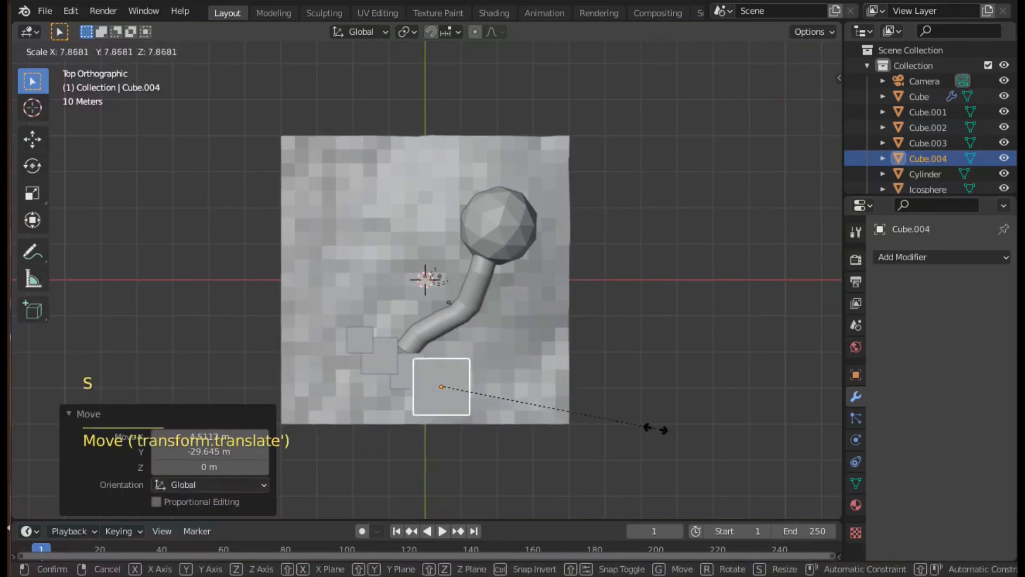
{"action": "left_click", "coordinate": [664, 428]}
Flatten the fourth cube to 0.466 of its height along Z.
{"action": "middle_click_drag", "start_coordinate": [485, 299], "coordinate": [514, 149]}
{"action": "key", "text": "s"}
{"action": "key", "text": "z"}
{"action": "left_click", "coordinate": [487, 325]}
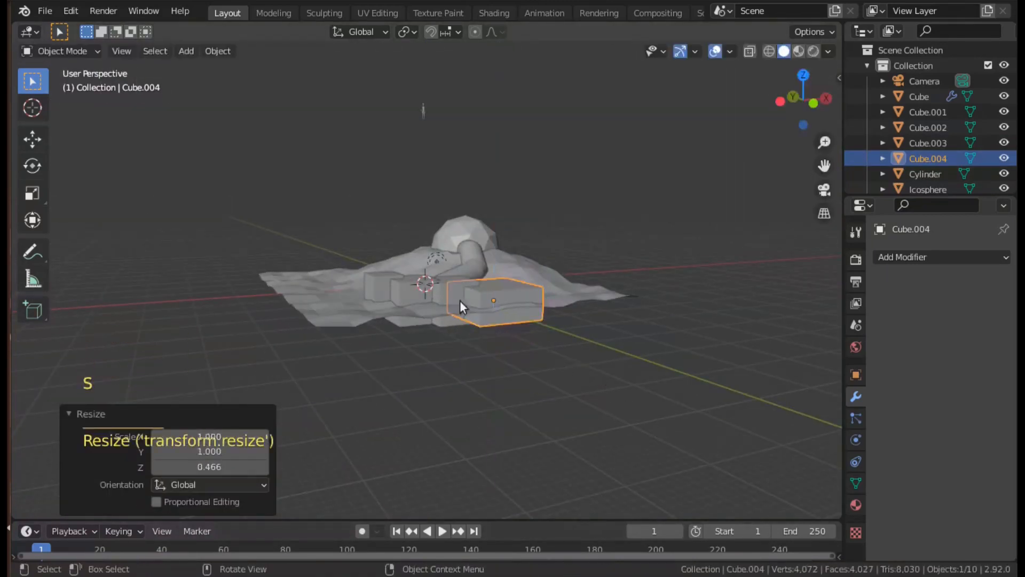
Rescale the third cube along Z and adjust its overall size.
{"action": "left_click", "coordinate": [454, 309]}
{"action": "key", "text": "s"}
{"action": "key", "text": "z"}
{"action": "left_click", "coordinate": [580, 365]}
{"action": "middle_click_drag", "start_coordinate": [580, 366], "coordinate": [642, 397]}
{"action": "key", "text": "s"}
{"action": "left_click", "coordinate": [667, 401]}
Resize the second cube and move it 1.5063 m up along Z.
{"action": "scroll", "coordinate": [436, 343], "scroll_direction": "up", "scroll_amount": 4}
{"action": "left_click", "coordinate": [477, 357]}
{"action": "key", "text": "s"}
{"action": "left_click", "coordinate": [688, 468]}
{"action": "key", "text": "g"}
{"action": "left_click", "coordinate": [673, 445]}
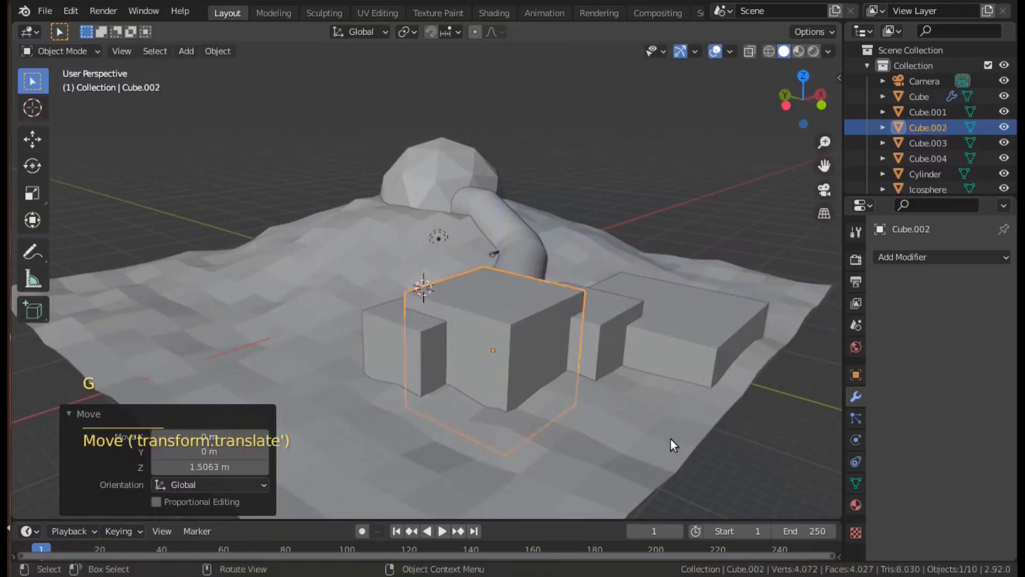
Select all four overlapping blocks and move them into a new collection named Collection 2.
{"action": "left_click", "coordinate": [601, 339], "text": "shift"}
{"action": "left_click", "coordinate": [687, 334], "text": "shift"}
{"action": "left_click", "coordinate": [376, 343], "text": "shift"}
{"action": "right_click", "coordinate": [378, 345]}
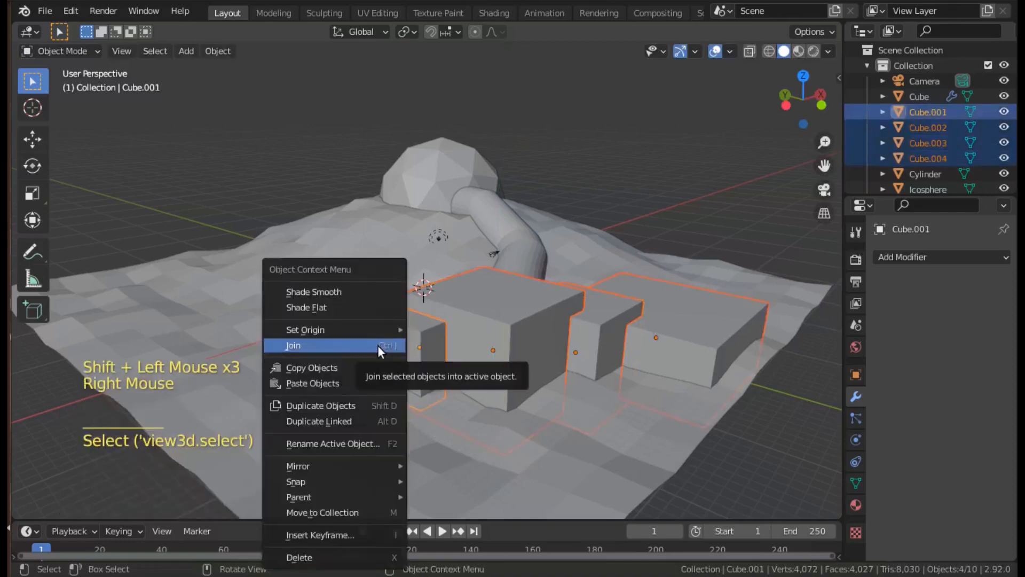
{"action": "left_click", "coordinate": [353, 512]}
{"action": "left_click", "coordinate": [331, 512]}
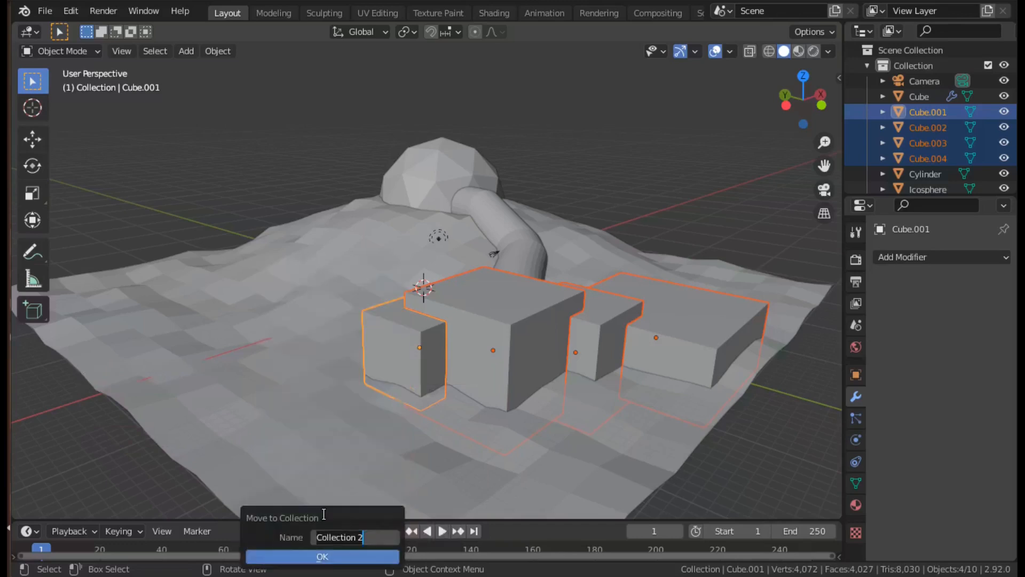
{"action": "left_click", "coordinate": [321, 557]}
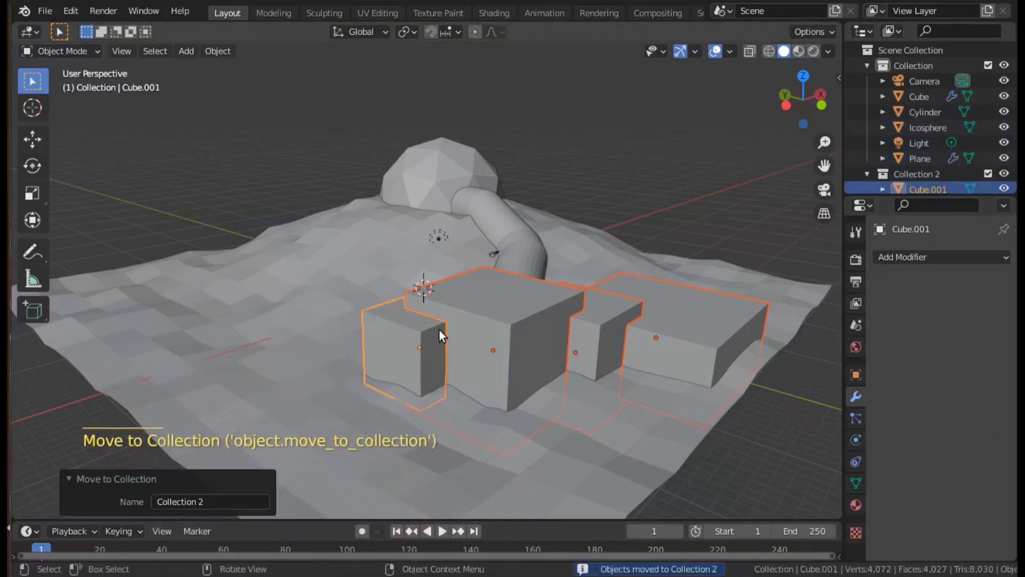
Select only the first block, Cube.001, and add a Boolean modifier to it.
{"action": "left_click", "coordinate": [400, 350]}
{"action": "left_click", "coordinate": [397, 349]}
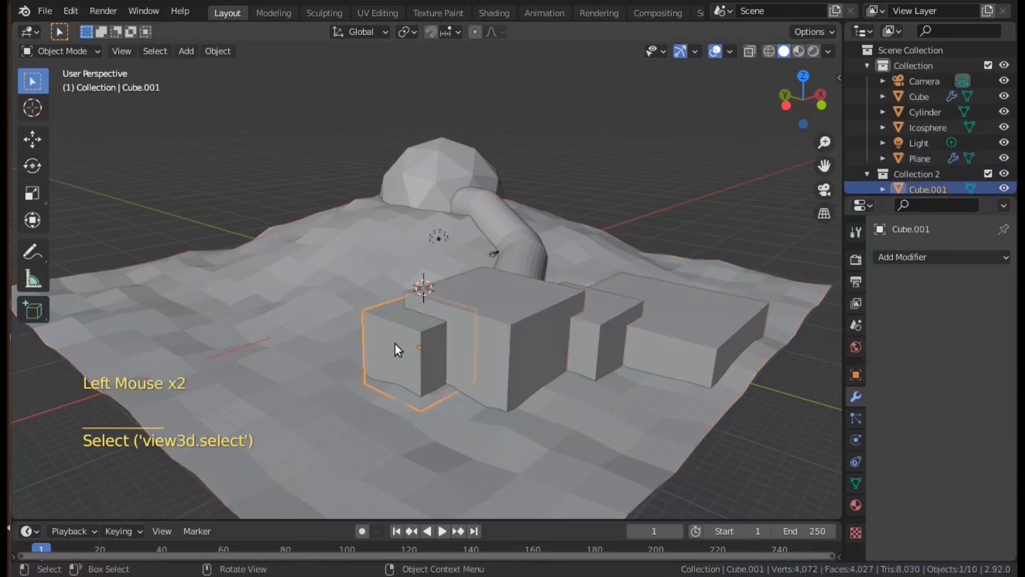
{"action": "left_click", "coordinate": [911, 255]}
{"action": "left_click", "coordinate": [730, 333]}
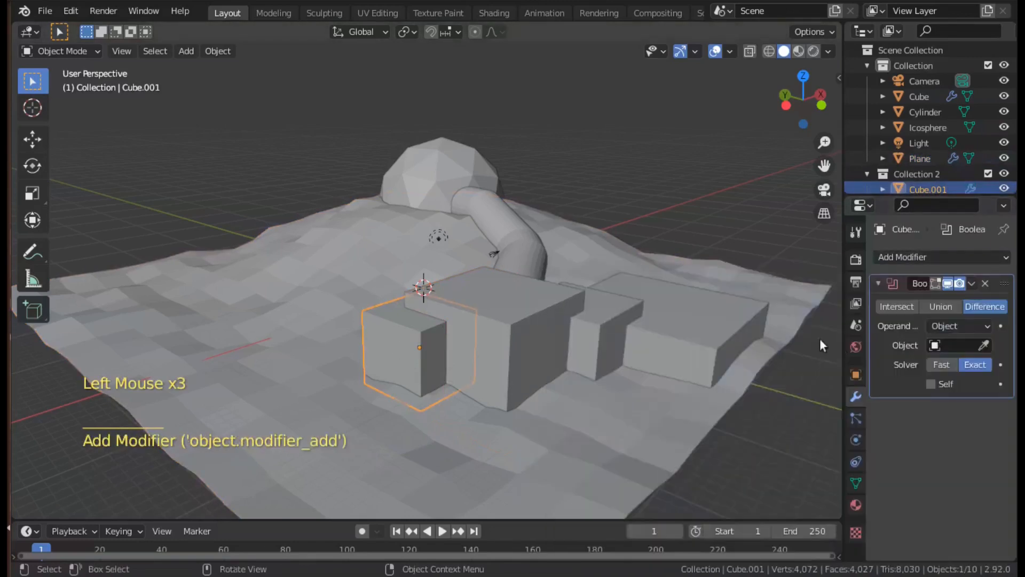
Set the Boolean to Union with Collection 2 as the collection operand and apply the modifier.
{"action": "left_click", "coordinate": [944, 307]}
{"action": "left_click_drag", "start_coordinate": [944, 327], "coordinate": [930, 354]}
{"action": "left_click", "coordinate": [930, 351]}
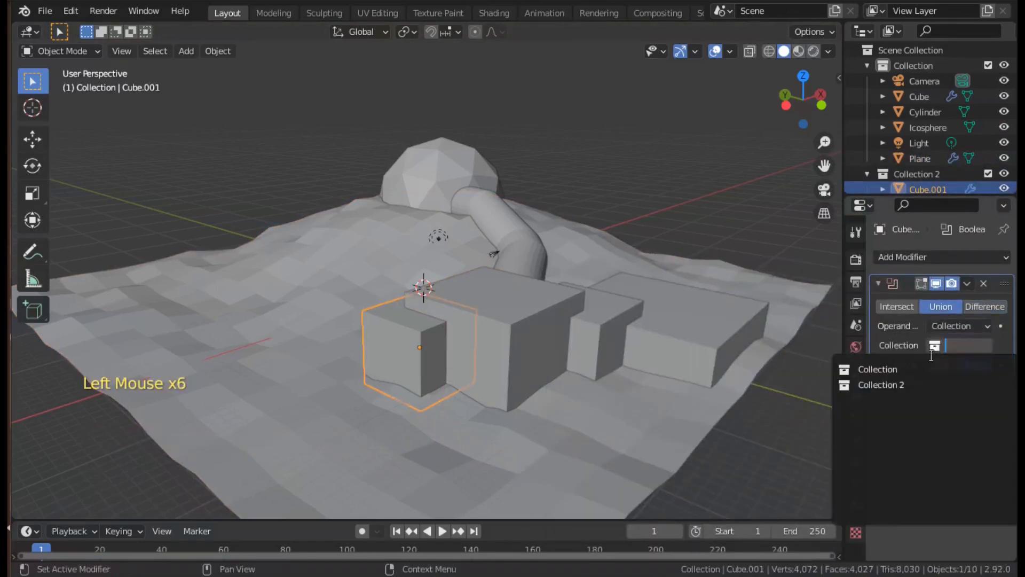
{"action": "left_click", "coordinate": [881, 385]}
{"action": "left_click", "coordinate": [968, 285]}
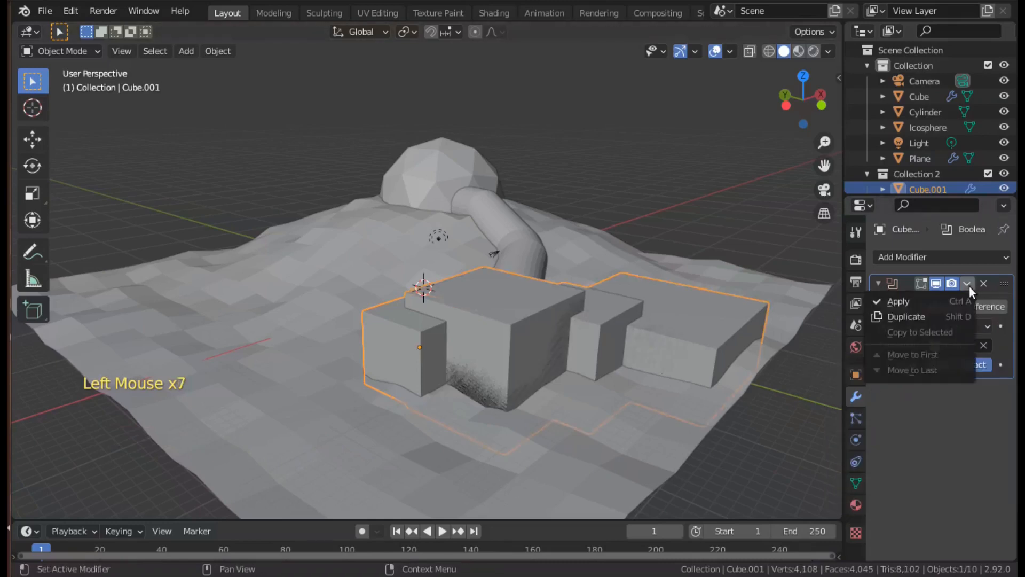
{"action": "left_click", "coordinate": [916, 303]}
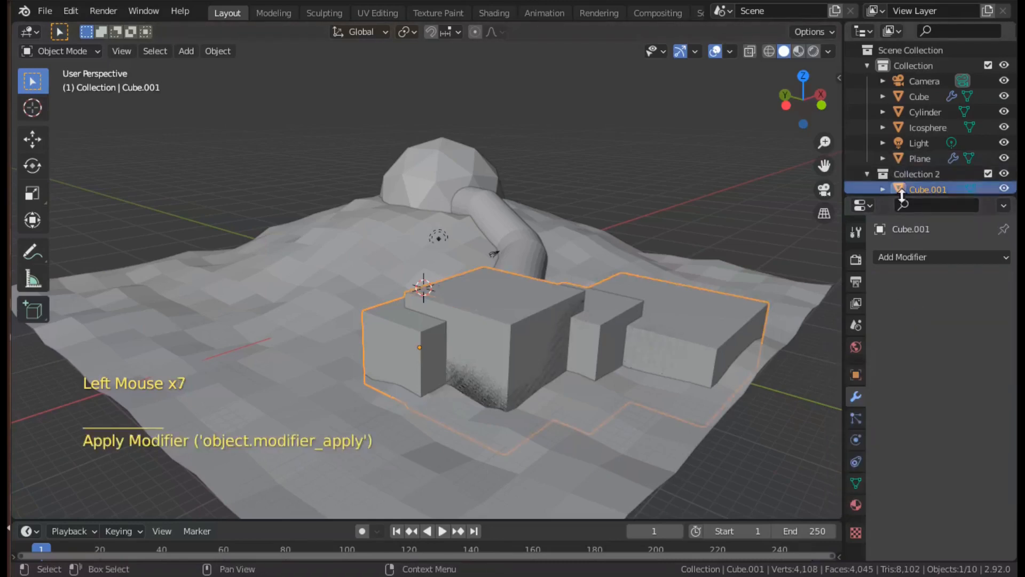
Enlarge the scene's object list and delete Collection 2 while keeping its objects.
{"action": "left_click", "coordinate": [891, 191]}
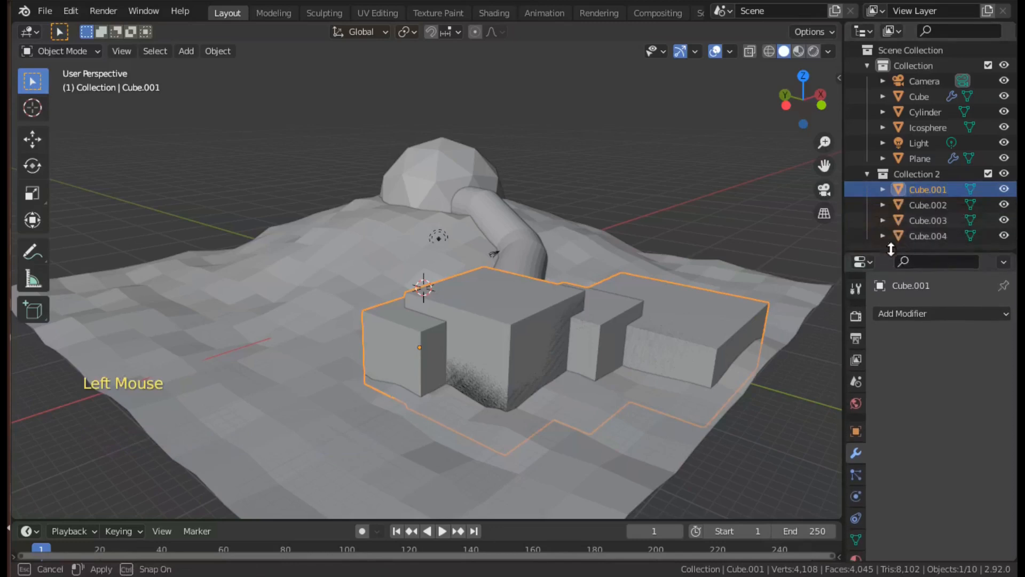
{"action": "left_click", "coordinate": [913, 176]}
{"action": "right_click", "coordinate": [914, 177]}
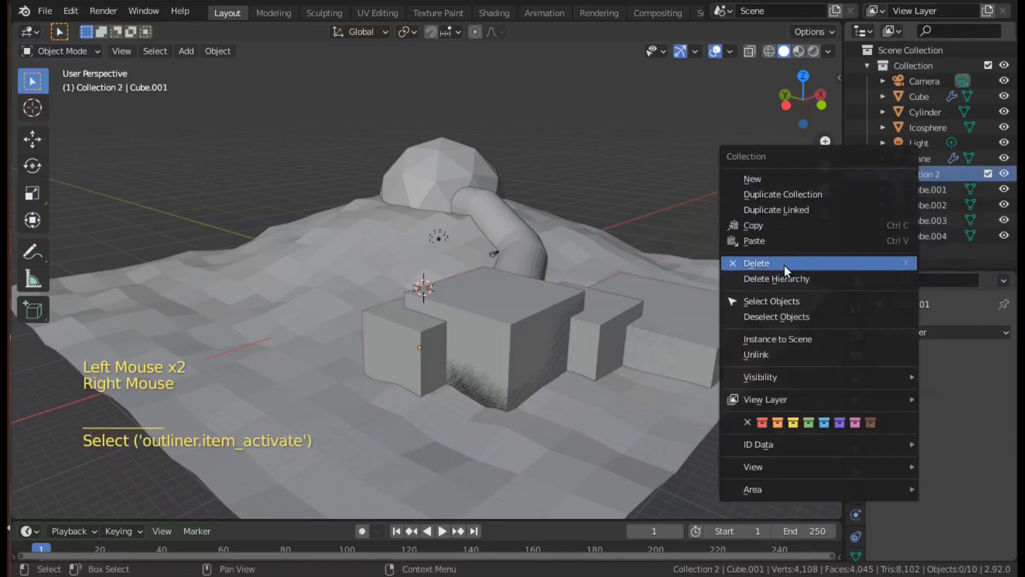
{"action": "left_click", "coordinate": [784, 263]}
Delete the leftover blocks Cube.002, Cube.003 and Cube.004.
{"action": "left_click", "coordinate": [906, 175]}
{"action": "left_click", "coordinate": [896, 190]}
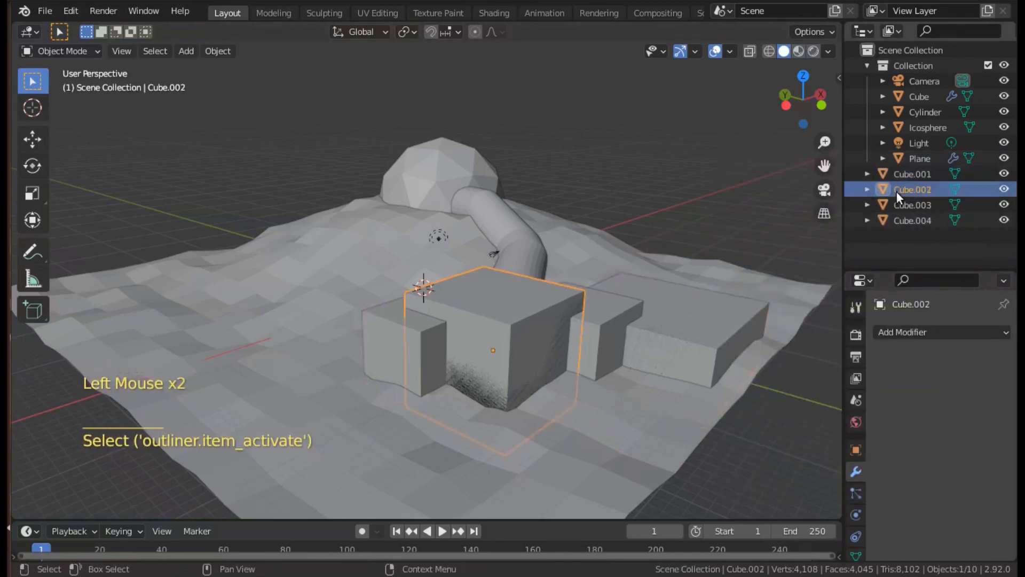
{"action": "key", "text": "Delete"}
{"action": "left_click", "coordinate": [896, 193]}
{"action": "key", "text": "Delete"}
{"action": "left_click", "coordinate": [895, 191]}
{"action": "key", "text": "Delete"}
Add a Subdivision Surface modifier to the merged Cube.001 and set its viewport levels to 2.
{"action": "left_click", "coordinate": [572, 373]}
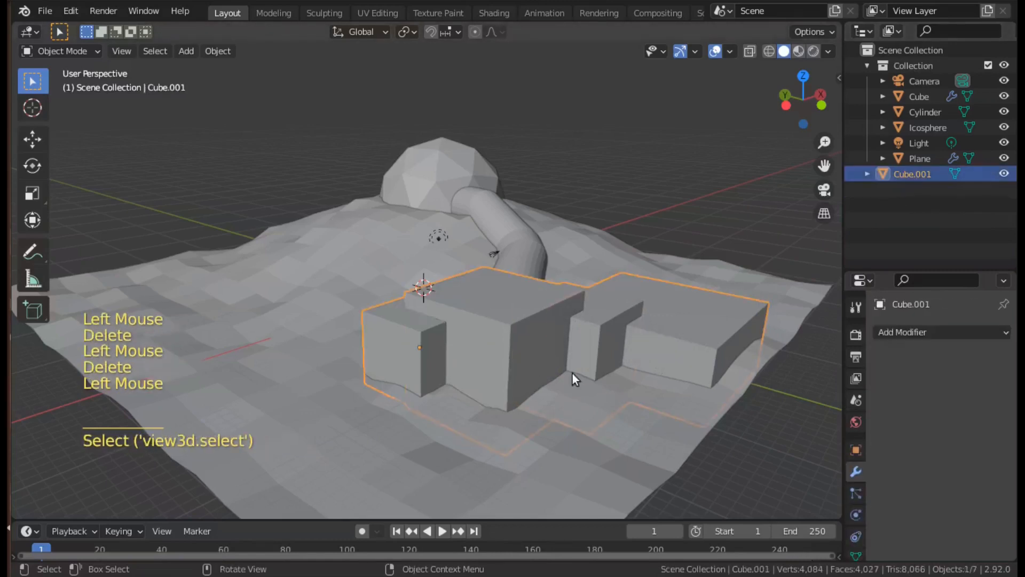
{"action": "left_click", "coordinate": [885, 332]}
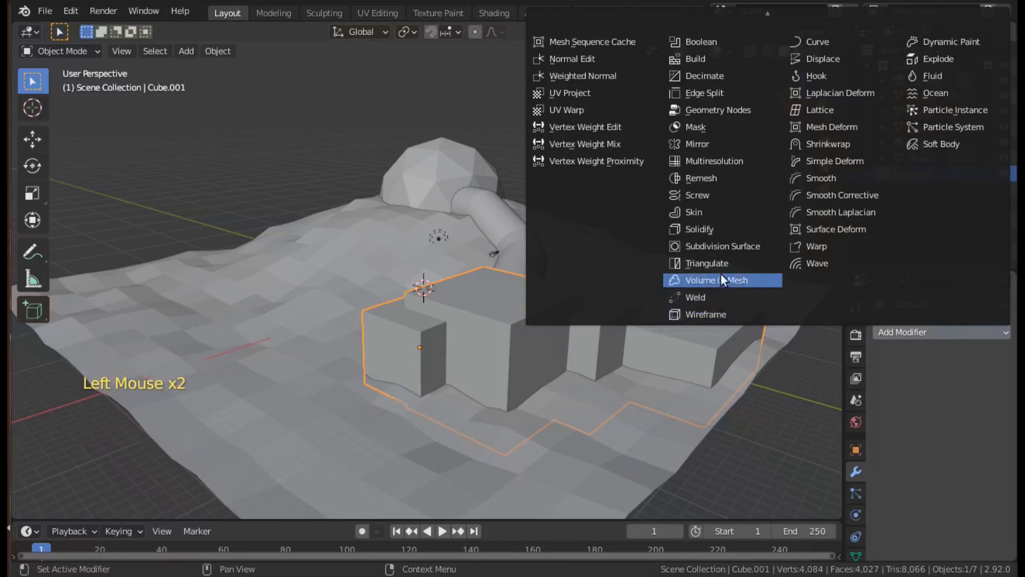
{"action": "left_click", "coordinate": [720, 246]}
{"action": "scroll", "coordinate": [545, 415], "scroll_direction": "up", "scroll_amount": 2}
{"action": "scroll", "coordinate": [546, 415], "scroll_direction": "down", "scroll_amount": 1}
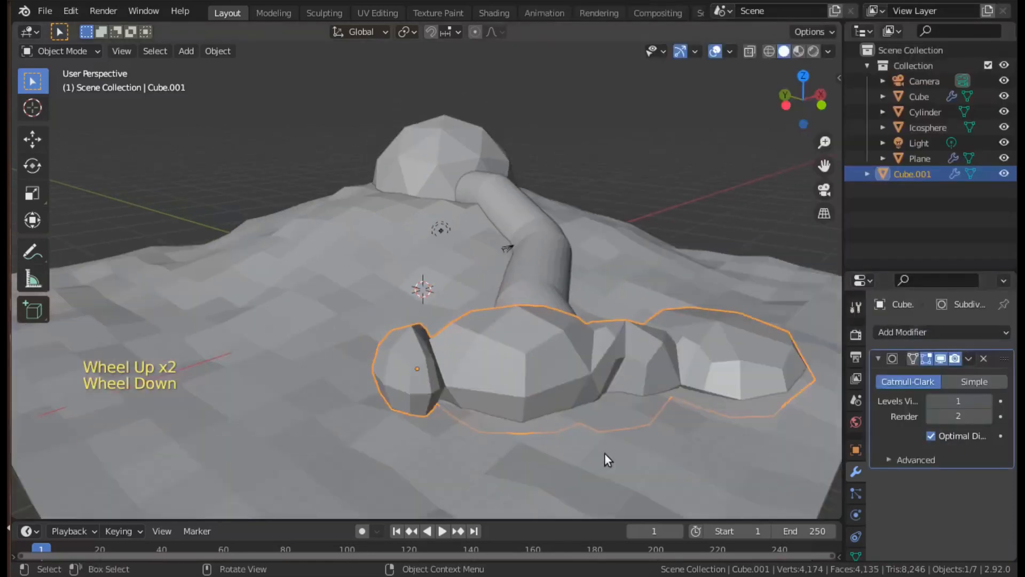
{"action": "scroll", "coordinate": [985, 404], "scroll_direction": "down", "scroll_amount": 1}
{"action": "left_click", "coordinate": [986, 401]}
In Edit Mode, move the first block's outer end face outward along the X axis.
{"action": "key", "text": "Tab"}
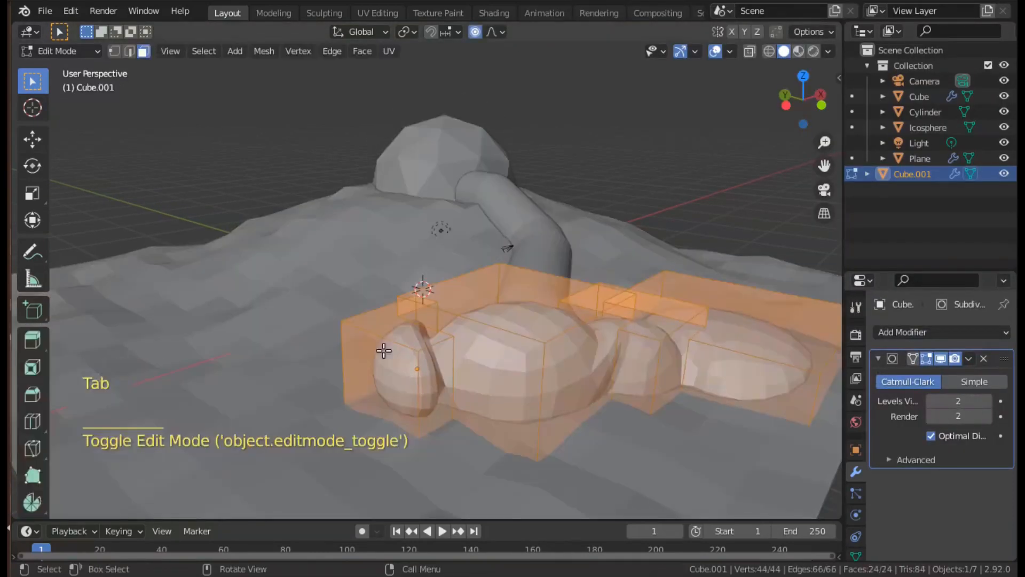
{"action": "left_click", "coordinate": [343, 332]}
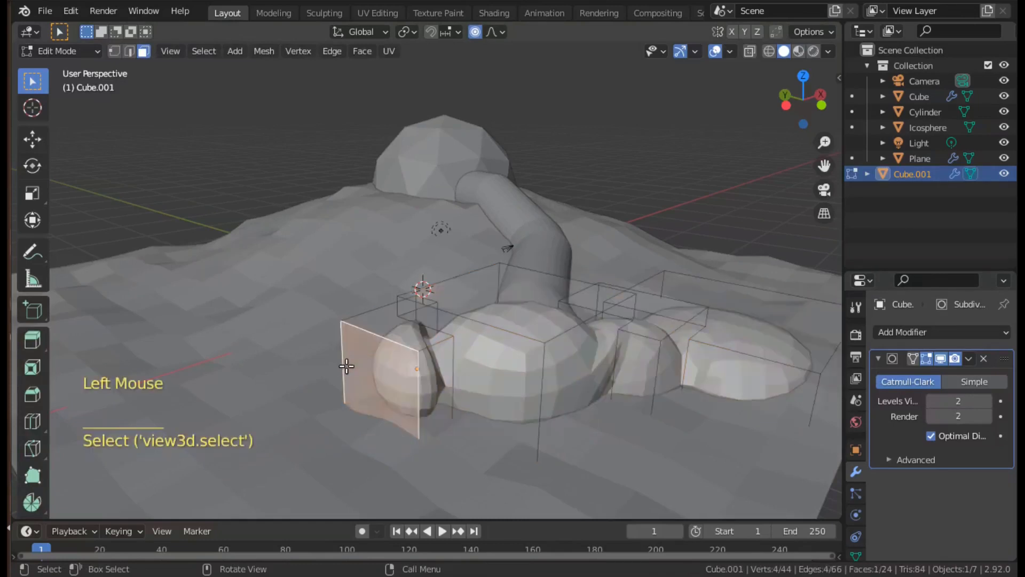
{"action": "key", "text": "g"}
{"action": "key", "text": "x"}
{"action": "left_click", "coordinate": [321, 373]}
Select another face of the merged blocks and move it with smooth proportional editing.
{"action": "left_click", "coordinate": [382, 333]}
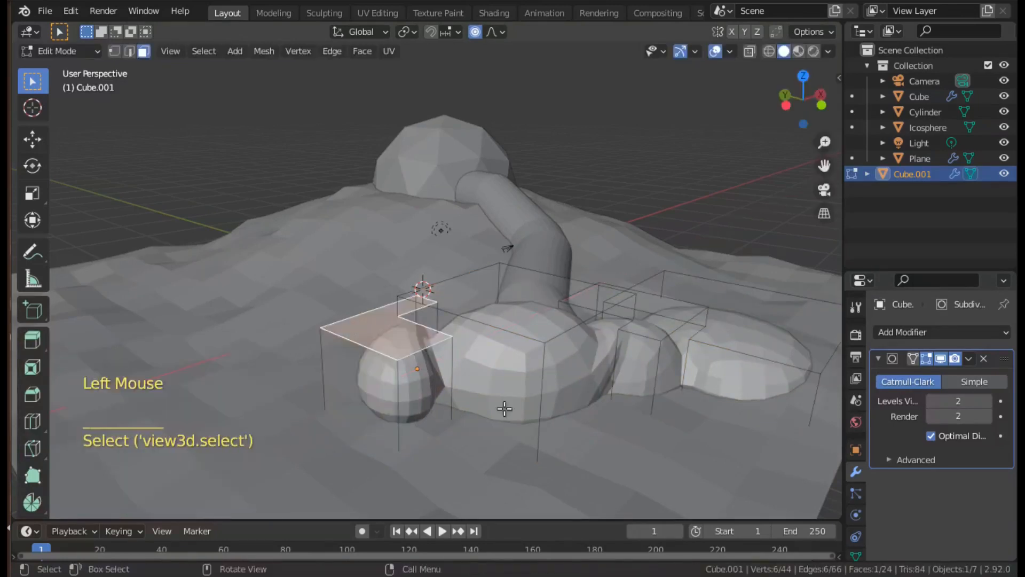
{"action": "middle_click_drag", "start_coordinate": [504, 410], "coordinate": [630, 397]}
{"action": "left_click", "coordinate": [652, 311]}
{"action": "key", "text": "g"}
{"action": "left_click", "coordinate": [598, 304]}
Select the end block's narrow side face, scale it along X and move it about -1.93 m in X with smooth proportional editing.
{"action": "middle_click_drag", "start_coordinate": [598, 305], "coordinate": [558, 358]}
{"action": "left_click", "coordinate": [363, 391]}
{"action": "key", "text": "s"}
{"action": "key", "text": "x"}
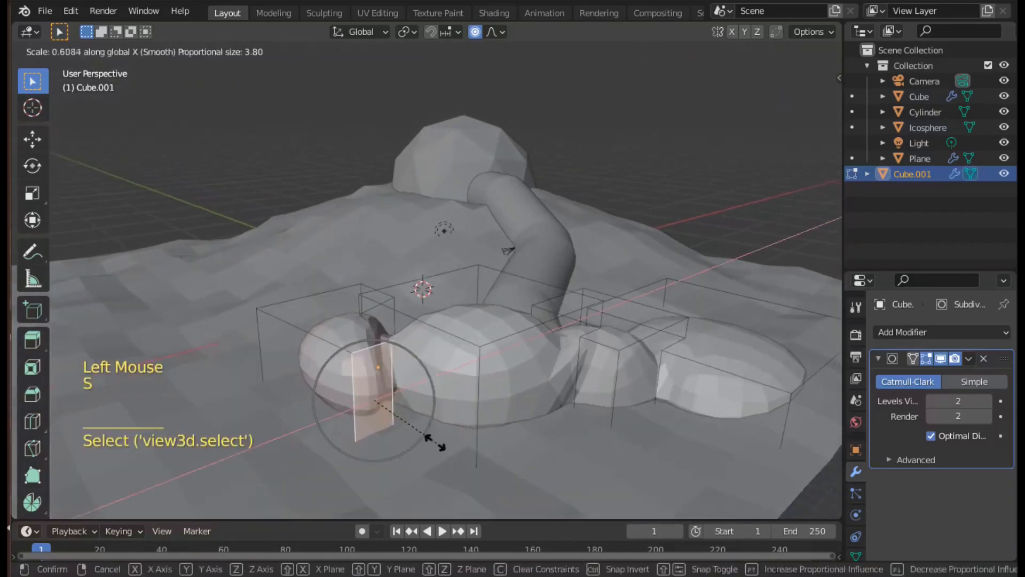
{"action": "left_click", "coordinate": [427, 437]}
{"action": "key", "text": "g"}
{"action": "key", "text": "x"}
{"action": "left_click", "coordinate": [406, 447]}
{"action": "middle_click_drag", "start_coordinate": [406, 447], "coordinate": [623, 453]}
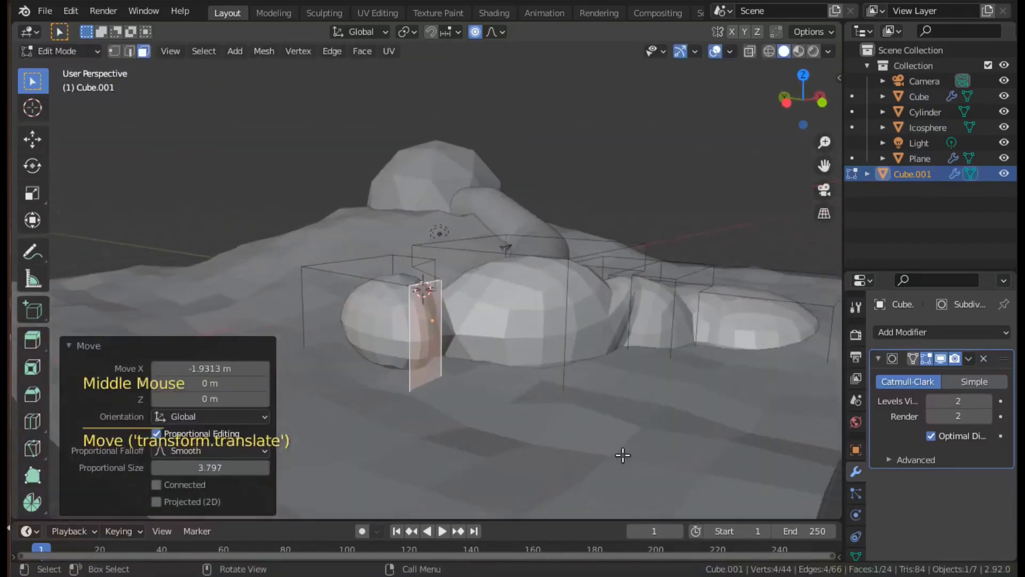
Return to Object Mode, scale the whole merged blob shape and adjust its height along Z.
{"action": "key", "text": "Tab"}
{"action": "key", "text": "s"}
{"action": "left_click", "coordinate": [556, 444]}
{"action": "mouse_move", "coordinate": [556, 444]}
{"action": "middle_mouse_down"}
{"action": "mouse_move", "coordinate": [579, 433]}
{"action": "mouse_move", "coordinate": [594, 439]}
{"action": "mouse_move", "coordinate": [566, 447]}
{"action": "middle_mouse_up"}
{"action": "key", "text": "g"}
{"action": "key", "text": "z"}
{"action": "left_click", "coordinate": [564, 448]}
Rotate the merged blobs to follow the ground slope and lower them about 0.39 m along Z.
{"action": "key", "text": "r"}
{"action": "left_click", "coordinate": [534, 486]}
{"action": "middle_click_drag", "start_coordinate": [534, 485], "coordinate": [589, 489]}
{"action": "key", "text": "r"}
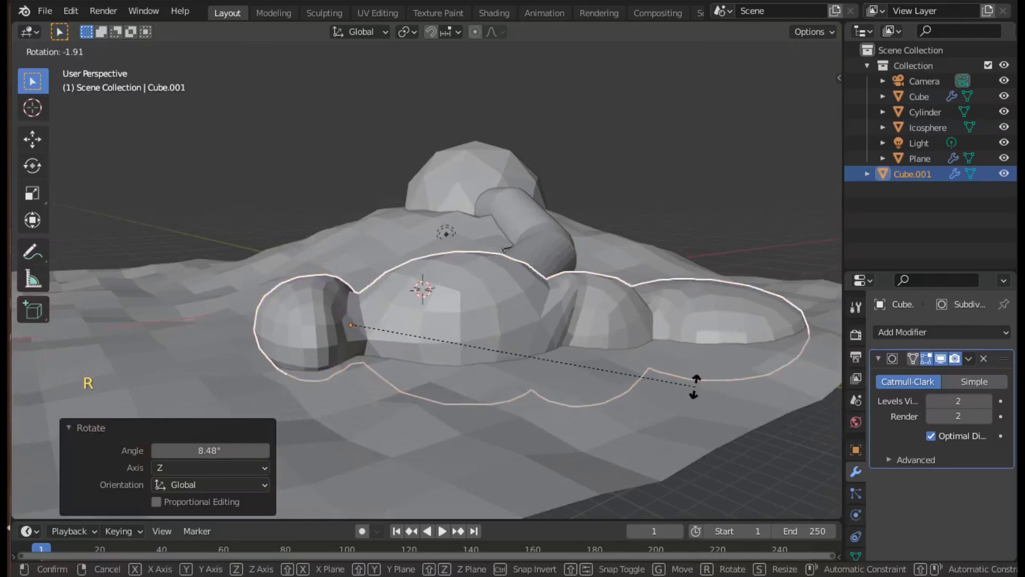
{"action": "left_click", "coordinate": [698, 376]}
{"action": "key", "text": "g"}
{"action": "key", "text": "z"}
{"action": "left_click", "coordinate": [660, 401]}
From the top view, move the merged blobs about 1.7 m in both X and Y toward the pipe's end.
{"action": "middle_click_drag", "start_coordinate": [661, 402], "coordinate": [394, 425]}
{"action": "left_click", "coordinate": [789, 93]}
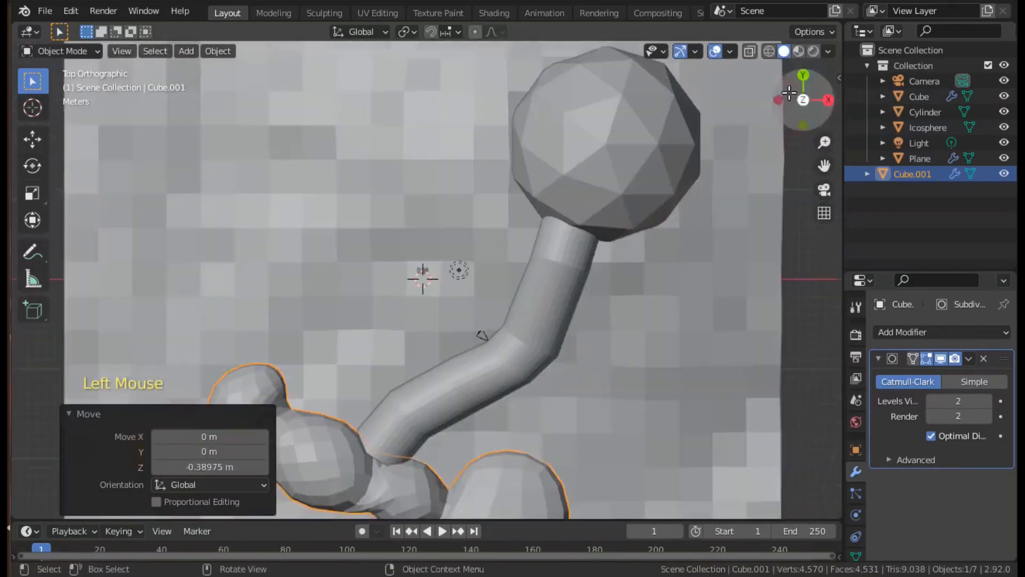
{"action": "scroll", "coordinate": [486, 426], "scroll_direction": "down", "scroll_amount": 2}
{"action": "key", "text": "g"}
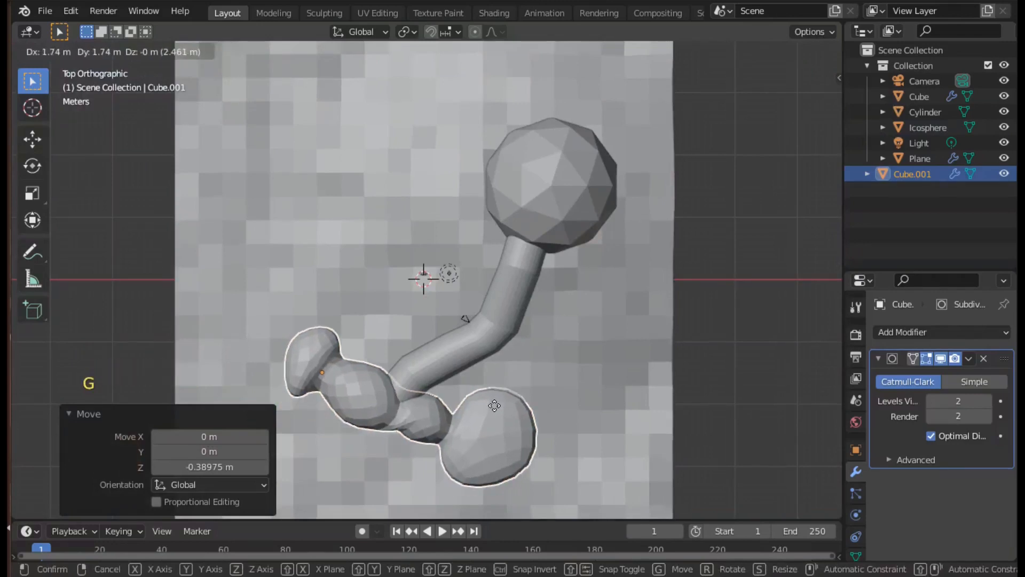
{"action": "left_click", "coordinate": [494, 403]}
Add a Boolean modifier to the Icosphere with the bent pipe Cylinder as its object.
{"action": "middle_click_drag", "start_coordinate": [494, 402], "coordinate": [674, 253]}
{"action": "scroll", "coordinate": [632, 258], "scroll_direction": "up", "scroll_amount": 2}
{"action": "left_click", "coordinate": [448, 184]}
{"action": "middle_click_drag", "start_coordinate": [448, 184], "coordinate": [566, 374]}
{"action": "left_click", "coordinate": [927, 331]}
{"action": "left_click", "coordinate": [694, 42]}
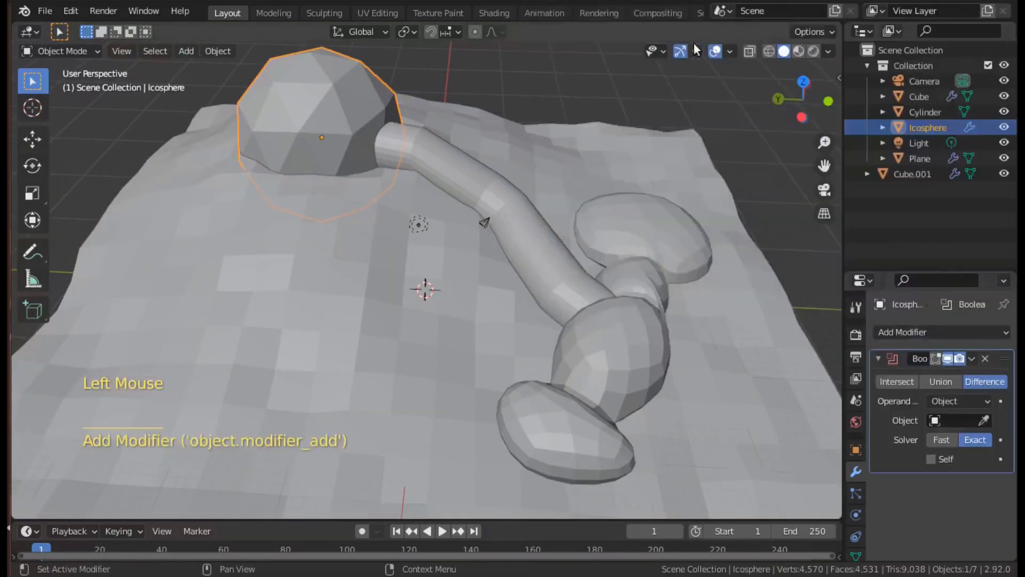
{"action": "left_click", "coordinate": [486, 183]}
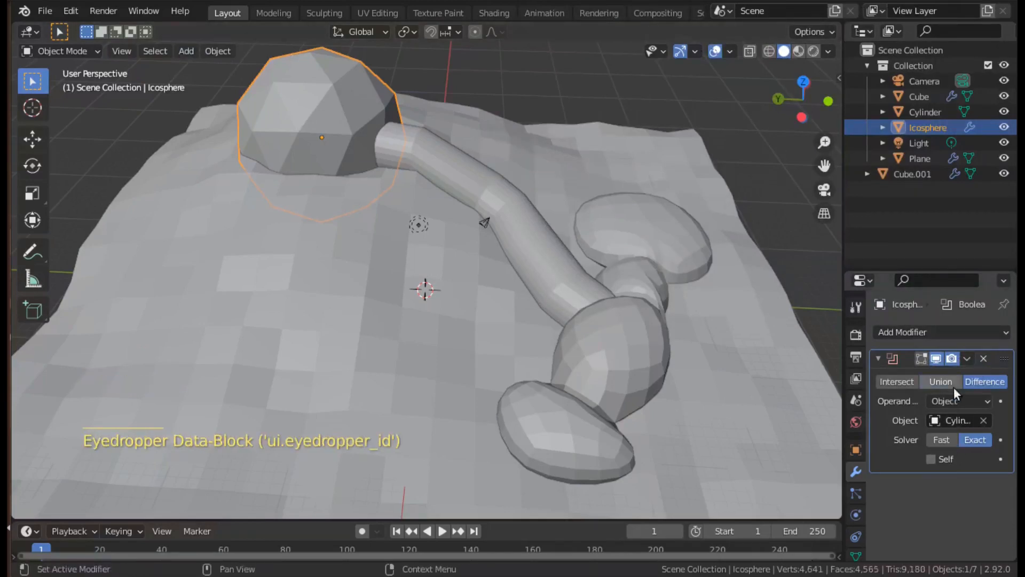
Apply the Icosphere's Boolean as a union and delete the original Cylinder.
{"action": "left_click", "coordinate": [967, 358]}
{"action": "left_click", "coordinate": [908, 378]}
{"action": "left_click", "coordinate": [518, 211]}
{"action": "key", "text": "Delete"}
Add a Wireframe modifier to the joined Icosphere and pipe.
{"action": "middle_click_drag", "start_coordinate": [547, 257], "coordinate": [612, 354]}
{"action": "scroll", "coordinate": [574, 362], "scroll_direction": "up", "scroll_amount": 3}
{"action": "left_click", "coordinate": [751, 488]}
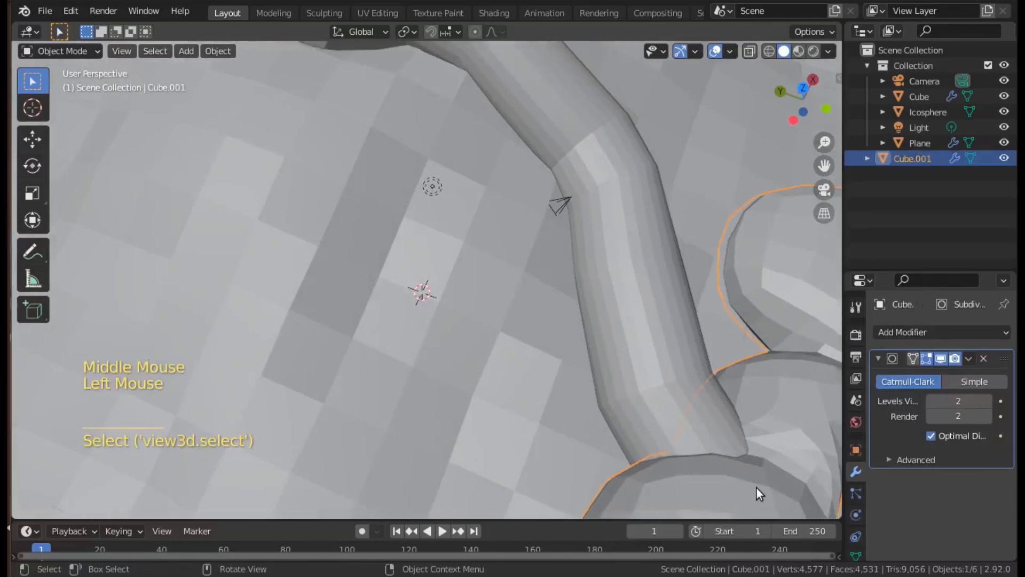
{"action": "left_click_drag", "start_coordinate": [757, 488], "coordinate": [747, 485]}
{"action": "scroll", "coordinate": [748, 485], "scroll_direction": "down", "scroll_amount": 8}
{"action": "middle_click_drag", "start_coordinate": [748, 485], "coordinate": [565, 305]}
{"action": "left_click", "coordinate": [312, 145]}
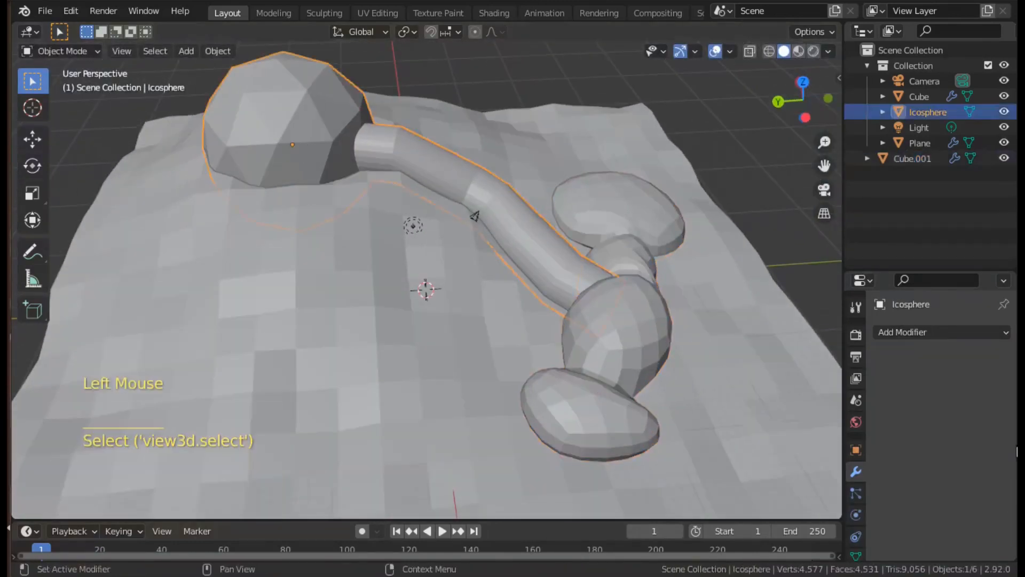
{"action": "left_click", "coordinate": [904, 328]}
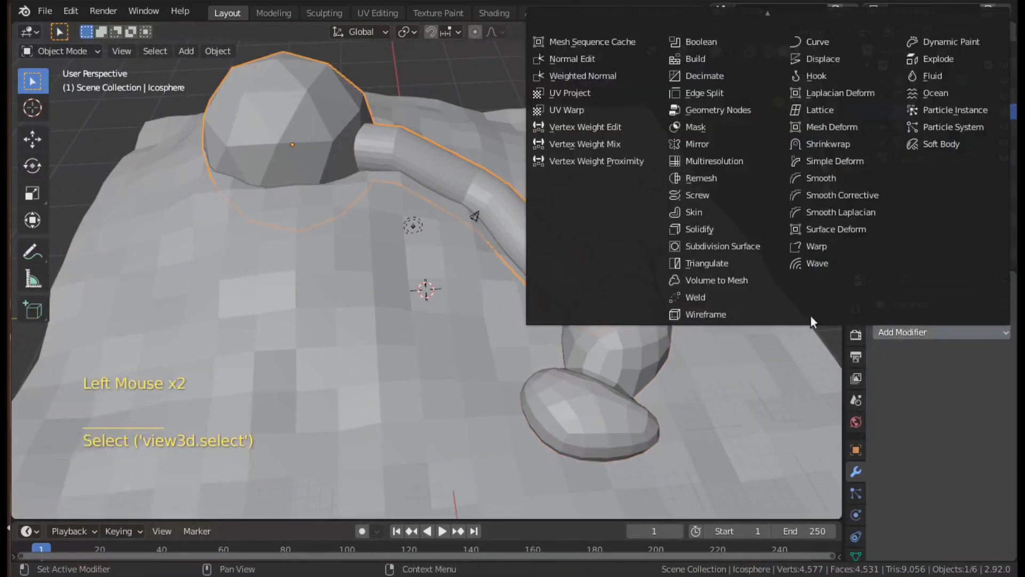
{"action": "left_click", "coordinate": [714, 315]}
{"action": "scroll", "coordinate": [489, 272], "scroll_direction": "up", "scroll_amount": 3}
{"action": "middle_click_drag", "start_coordinate": [489, 272], "coordinate": [448, 251]}
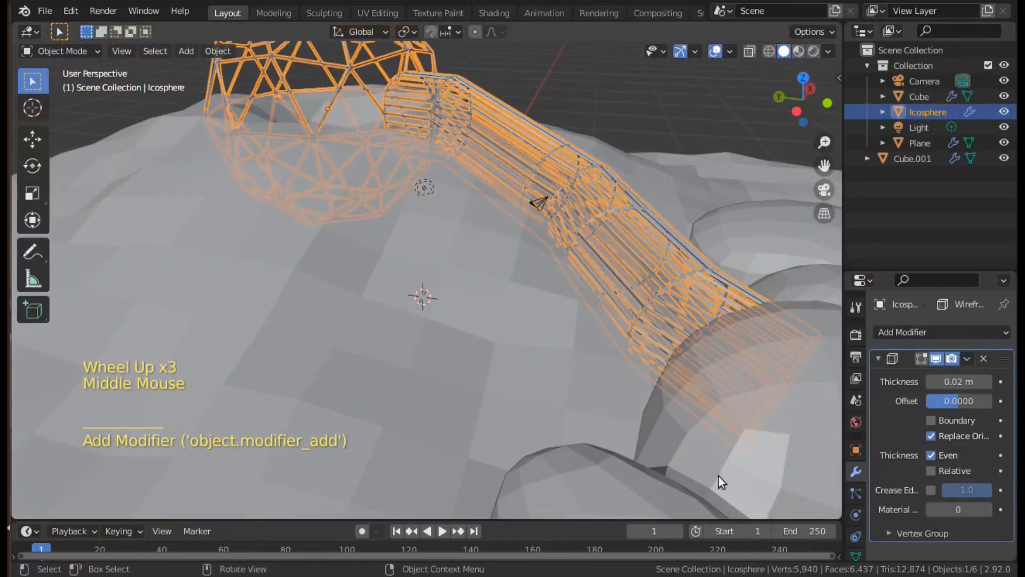
Add a Wireframe modifier to the merged blobs, Cube.001.
{"action": "left_click", "coordinate": [791, 454]}
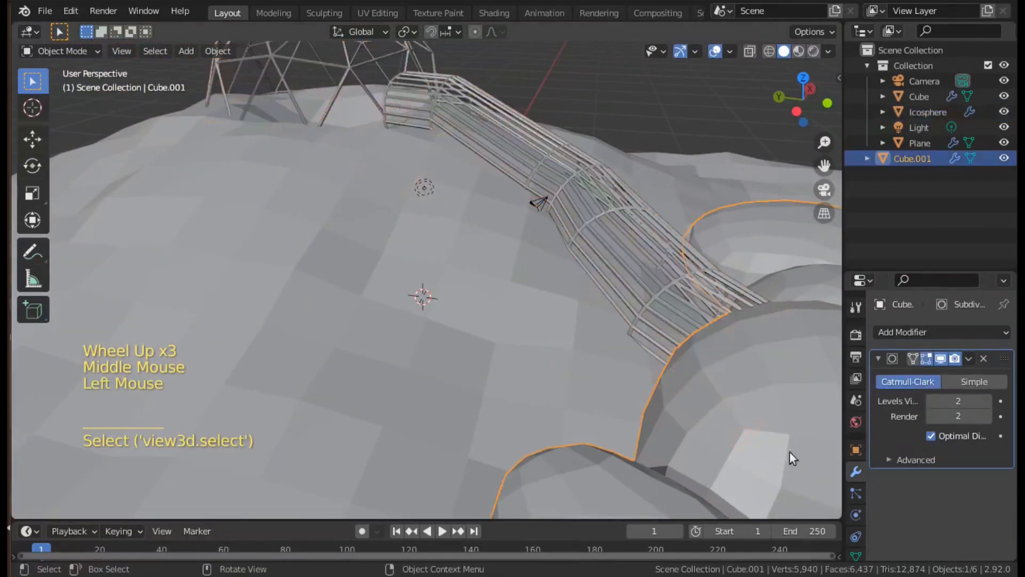
{"action": "left_click", "coordinate": [937, 332]}
{"action": "left_click", "coordinate": [709, 315]}
{"action": "middle_click_drag", "start_coordinate": [545, 293], "coordinate": [528, 247]}
Give the wireframe Icosphere a new material with Metallic 0.917 and Roughness 0.181.
{"action": "key", "text": "shift+grave"}
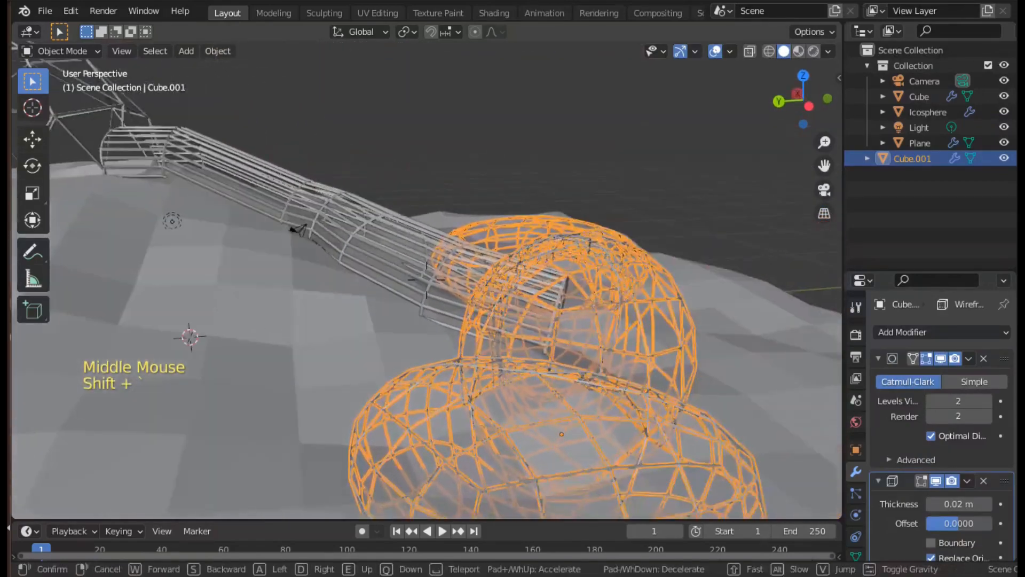
{"action": "key", "text": "w"}
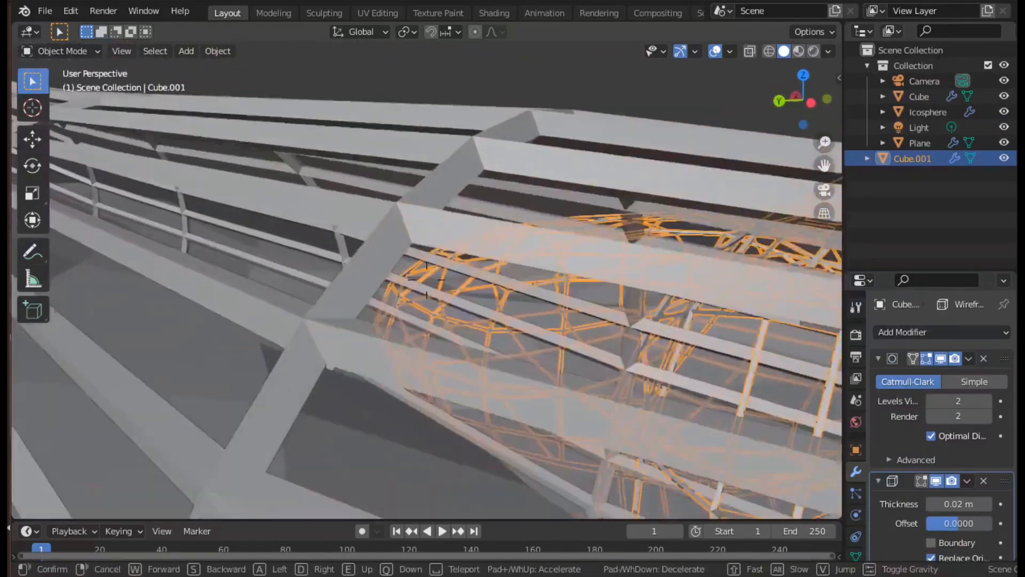
{"action": "key", "text": "w"}
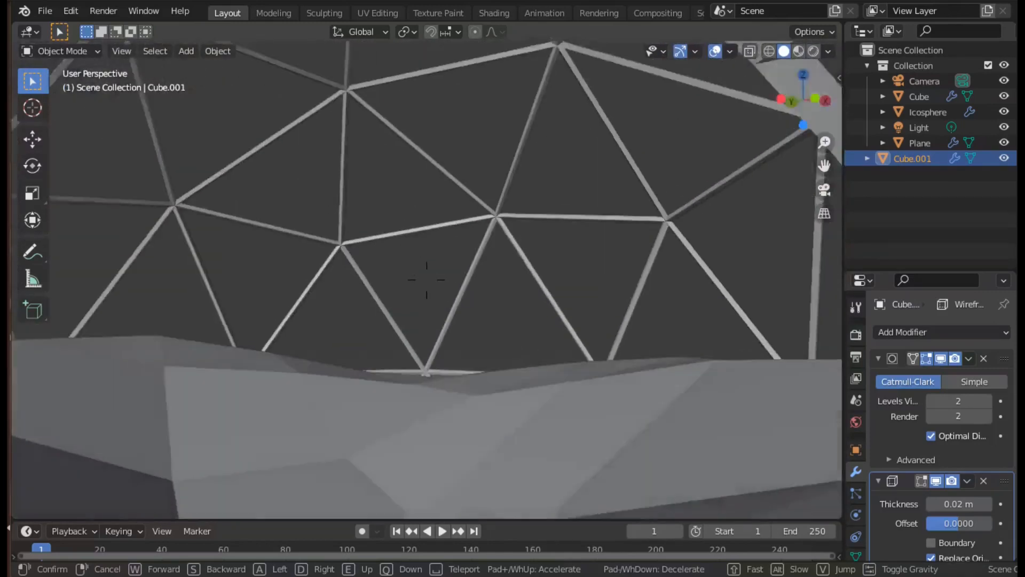
{"action": "left_click", "coordinate": [426, 279]}
{"action": "left_click", "coordinate": [517, 315]}
{"action": "left_click", "coordinate": [856, 516]}
{"action": "left_click", "coordinate": [902, 395]}
{"action": "scroll", "coordinate": [1001, 507], "scroll_direction": "down", "scroll_amount": 5}
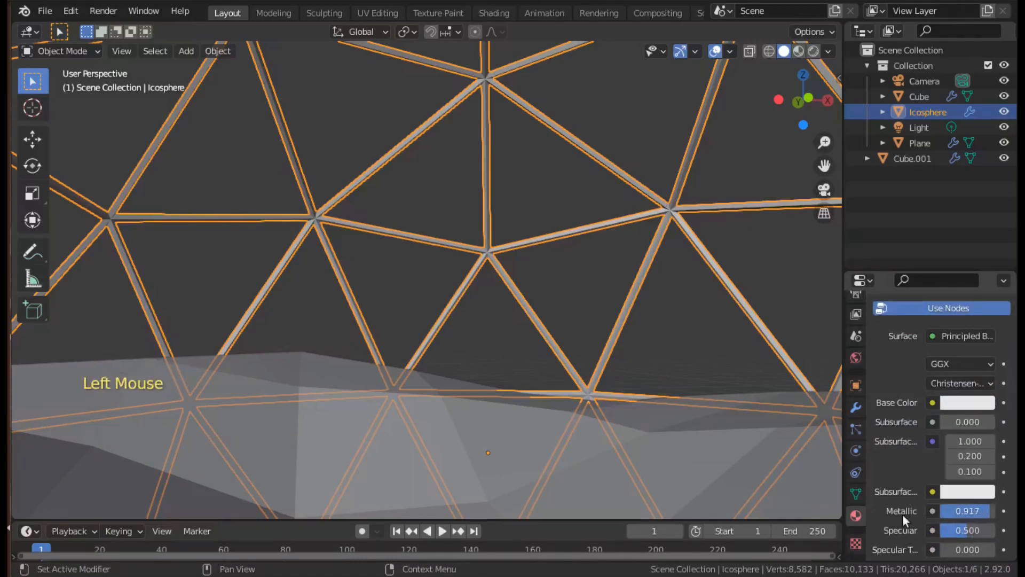
{"action": "scroll", "coordinate": [902, 513], "scroll_direction": "down", "scroll_amount": 3}
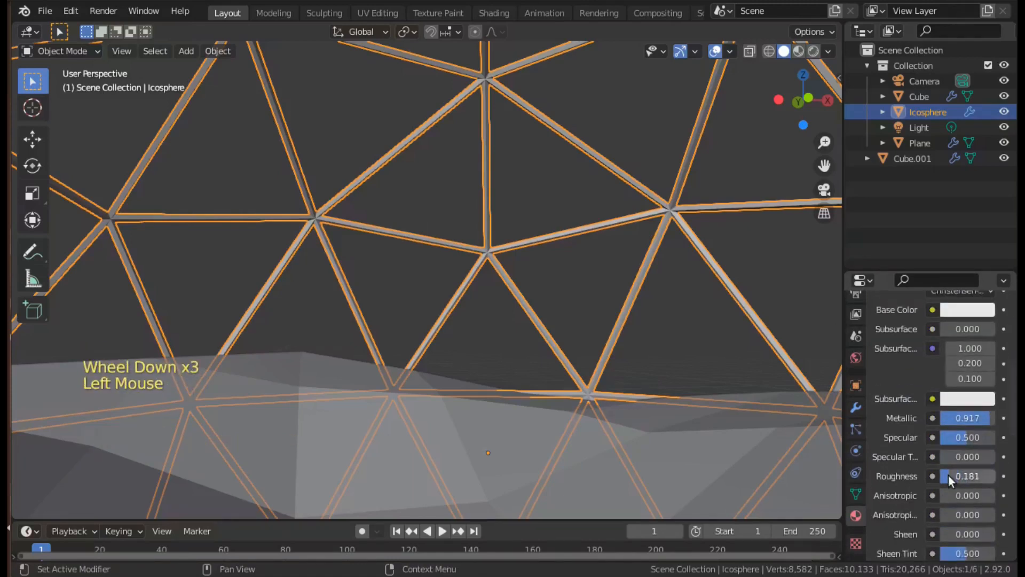
Switch the viewport to material preview shading and set the render engine to Cycles.
{"action": "left_click", "coordinate": [798, 51]}
{"action": "scroll", "coordinate": [796, 57], "scroll_direction": "up", "scroll_amount": 1}
{"action": "left_click", "coordinate": [856, 323]}
{"action": "left_click", "coordinate": [855, 335]}
{"action": "scroll", "coordinate": [955, 350], "scroll_direction": "up", "scroll_amount": 9}
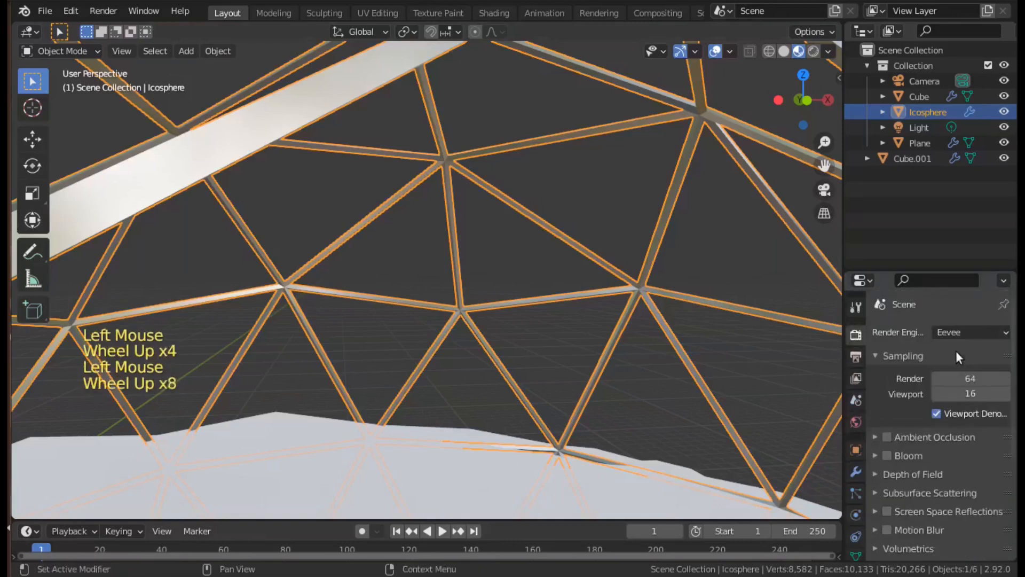
{"action": "left_click", "coordinate": [967, 332]}
{"action": "left_click", "coordinate": [961, 382]}
{"action": "left_click_drag", "start_coordinate": [938, 273], "coordinate": [982, 184]}
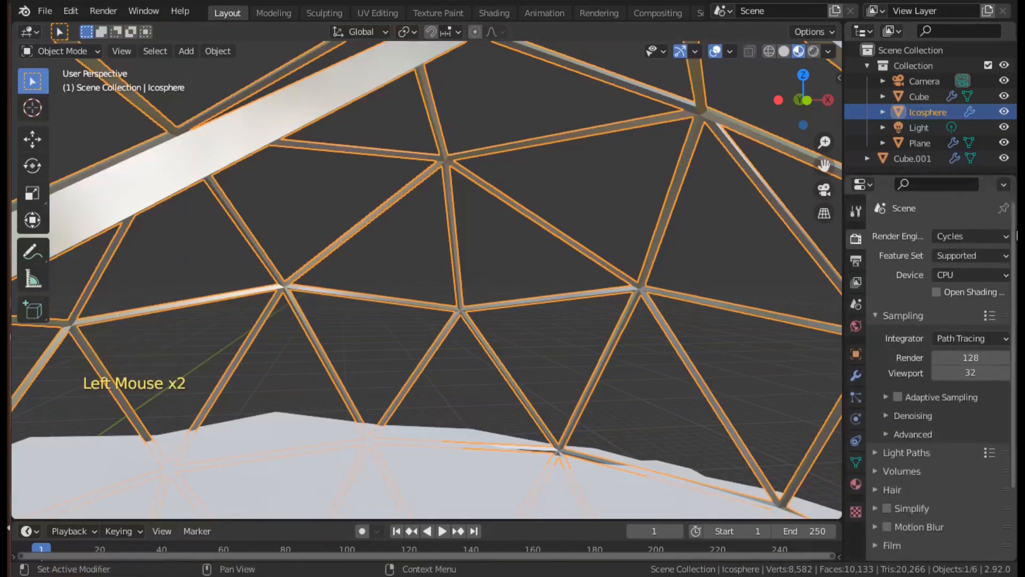
Change the light to a Sun with strength 4 and an angle of about 10.4°.
{"action": "left_click", "coordinate": [919, 128]}
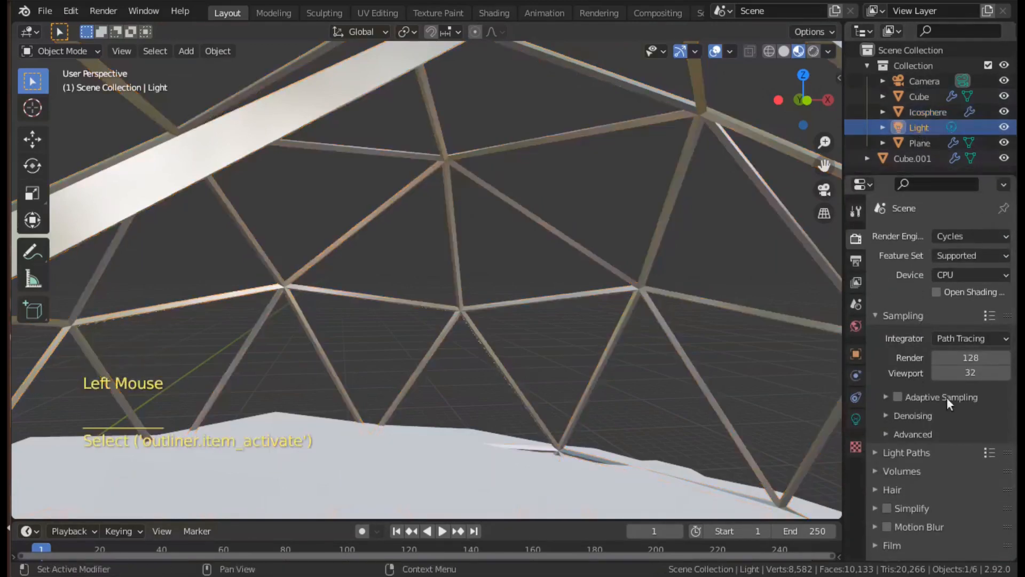
{"action": "left_click", "coordinate": [856, 418]}
{"action": "key", "text": "Return"}
{"action": "scroll", "coordinate": [579, 405], "scroll_direction": "down", "scroll_amount": 9}
{"action": "middle_click_drag", "start_coordinate": [579, 405], "coordinate": [588, 356]}
{"action": "mouse_move", "coordinate": [959, 360]}
{"action": "left_mouse_down"}
{"action": "mouse_move", "coordinate": [940, 361]}
{"action": "mouse_move", "coordinate": [955, 361]}
{"action": "left_mouse_up"}
Rotate the sun light about 40° in the view and set its Y rotation to -52°.
{"action": "scroll", "coordinate": [660, 359], "scroll_direction": "up", "scroll_amount": 6}
{"action": "middle_click_drag", "start_coordinate": [659, 358], "coordinate": [511, 354]}
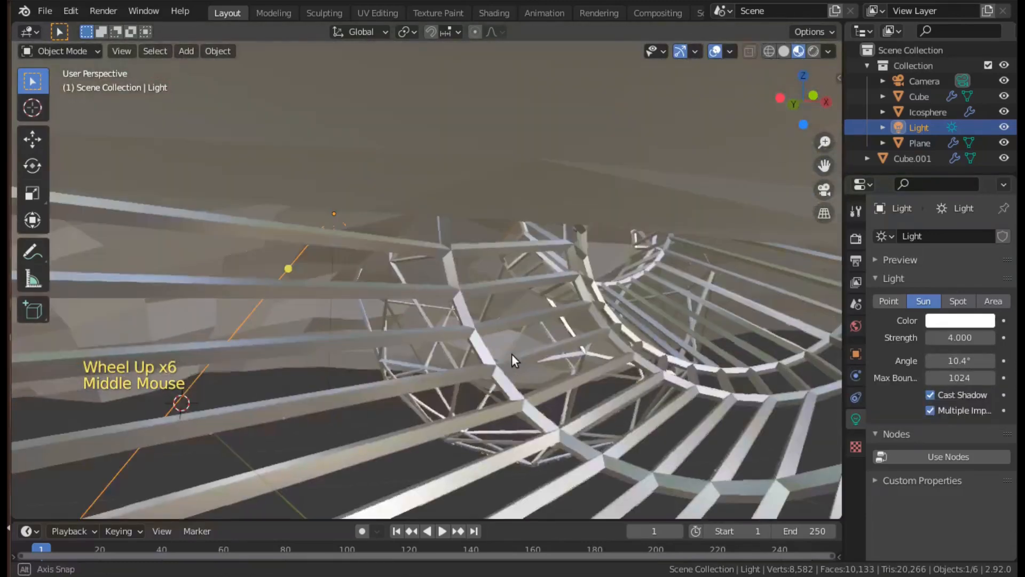
{"action": "key", "text": "r"}
{"action": "left_click", "coordinate": [209, 362]}
{"action": "scroll", "coordinate": [391, 376], "scroll_direction": "down", "scroll_amount": 5}
{"action": "middle_click_drag", "start_coordinate": [406, 373], "coordinate": [816, 339]}
{"action": "left_click", "coordinate": [855, 353]}
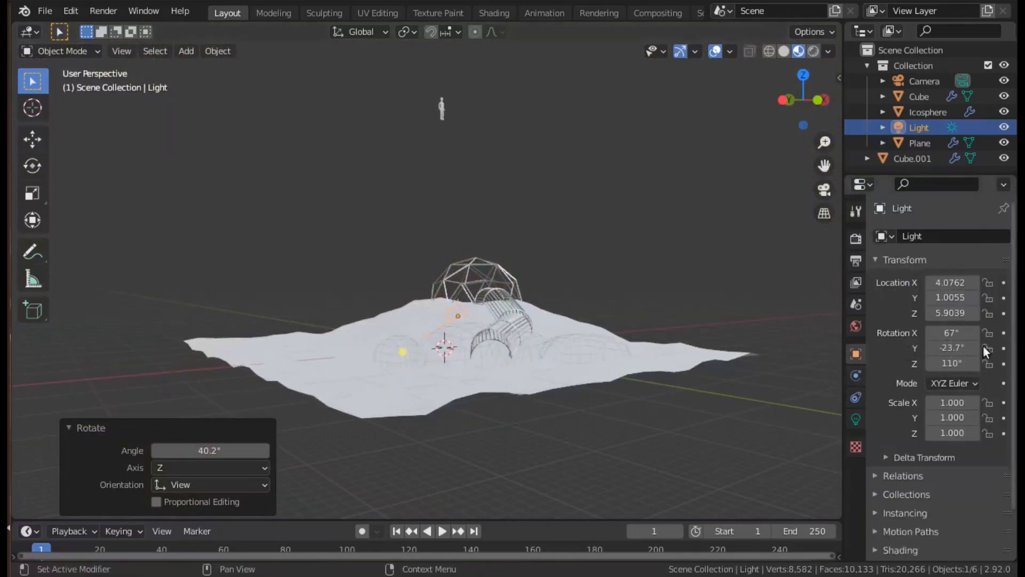
{"action": "scroll", "coordinate": [628, 347], "scroll_direction": "up", "scroll_amount": 5}
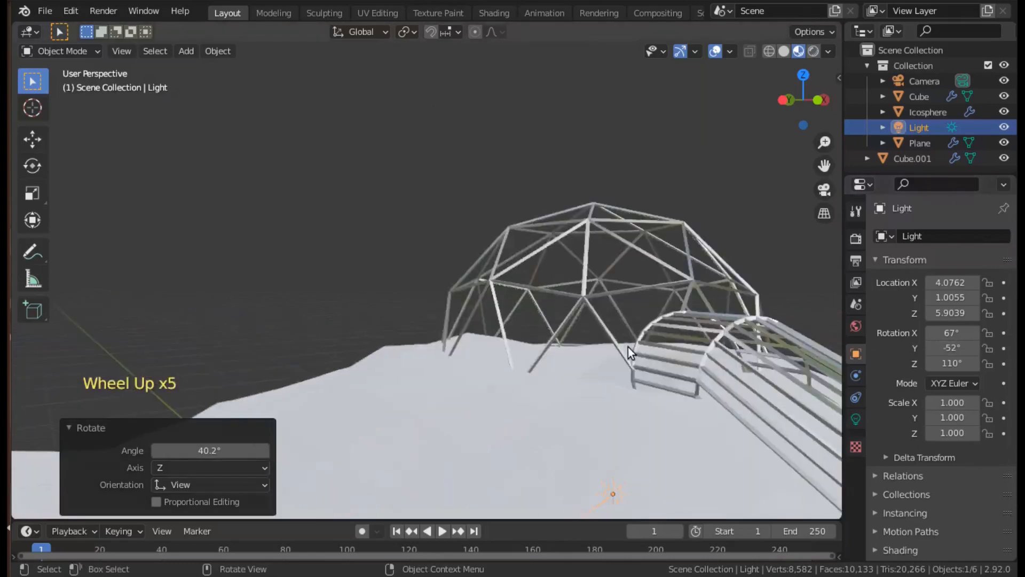
Examine the lighting and shadows along the tunnel and inside the dome with rendered viewport shading.
{"action": "middle_click_drag", "start_coordinate": [627, 347], "coordinate": [789, 283]}
{"action": "left_click", "coordinate": [813, 51]}
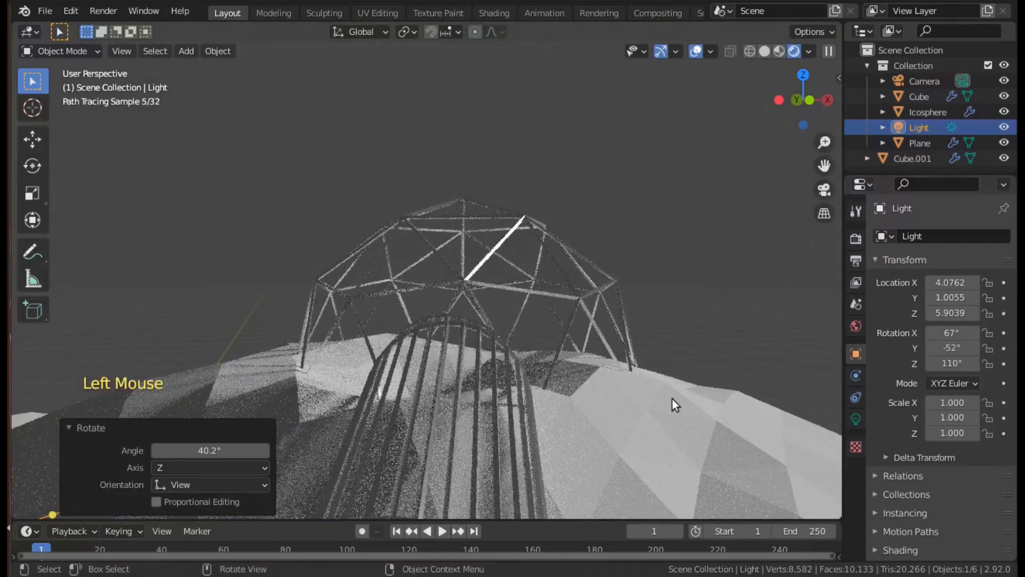
{"action": "key", "text": "shift+grave"}
{"action": "key", "text": "w"}
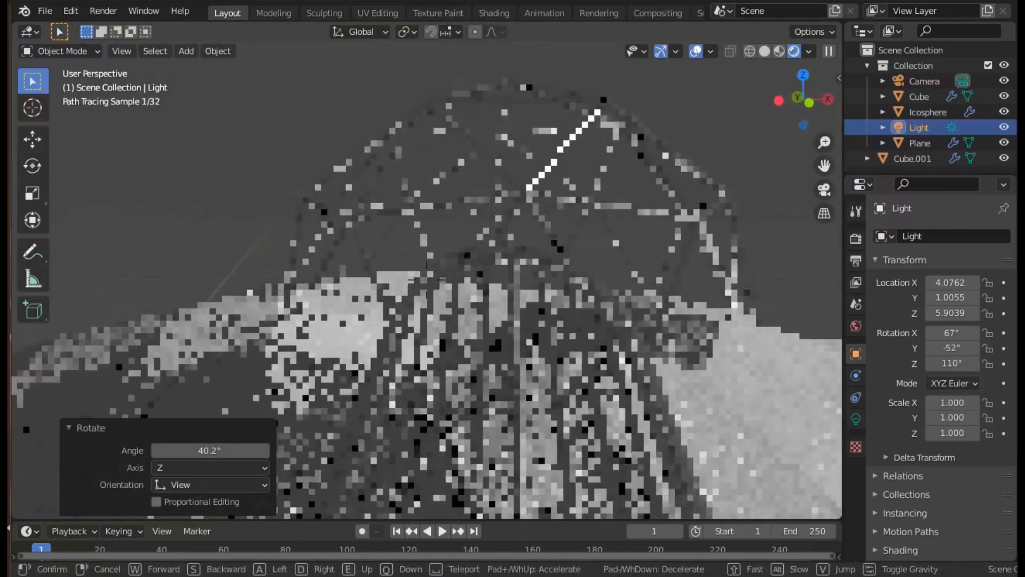
{"action": "key", "text": "w"}
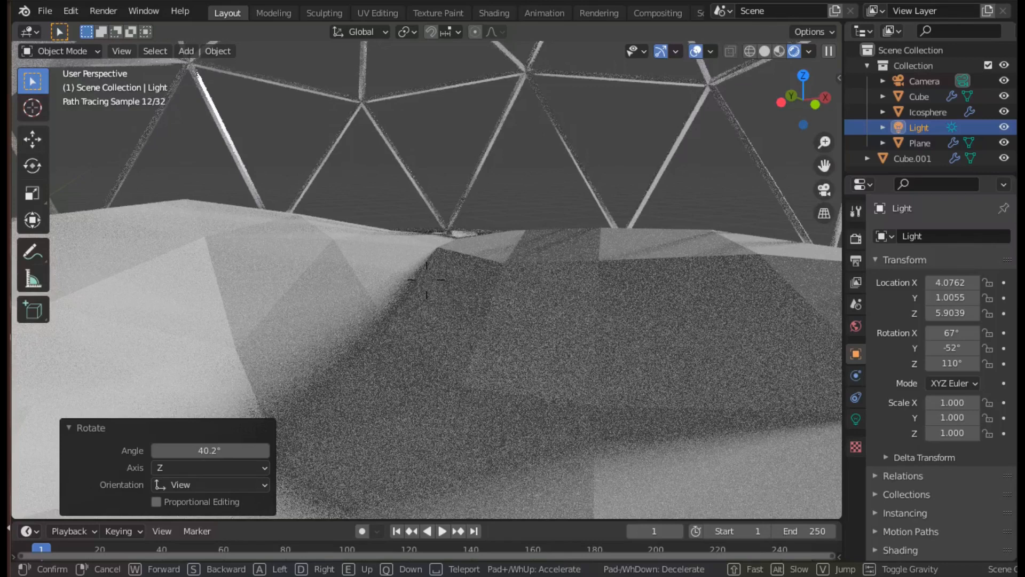
{"action": "left_click", "coordinate": [427, 278]}
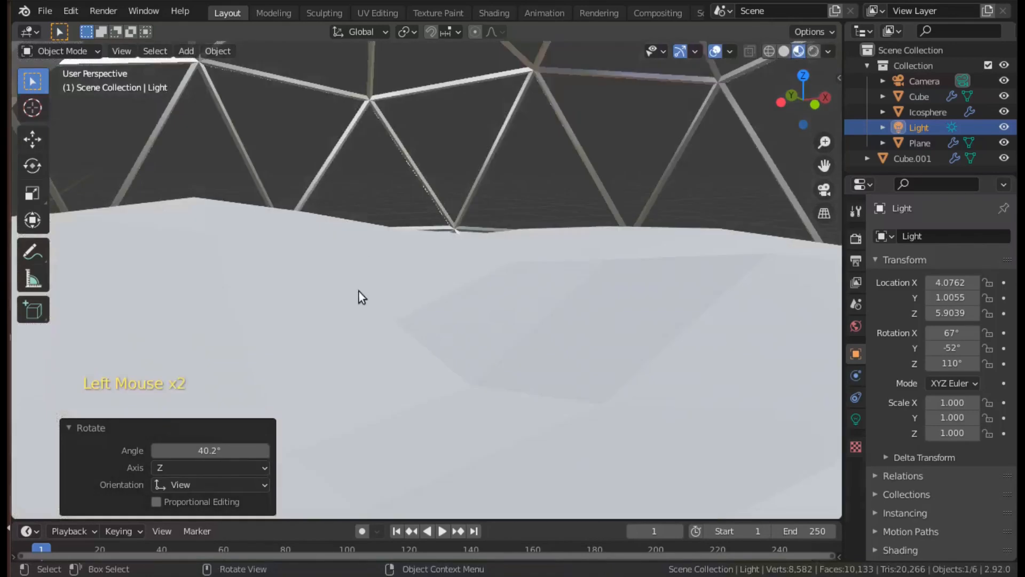
Give the ground Plane a new material with a brown base color of H 0.042, S 0.897, V 0.128.
{"action": "left_click", "coordinate": [362, 297]}
{"action": "left_click", "coordinate": [857, 484]}
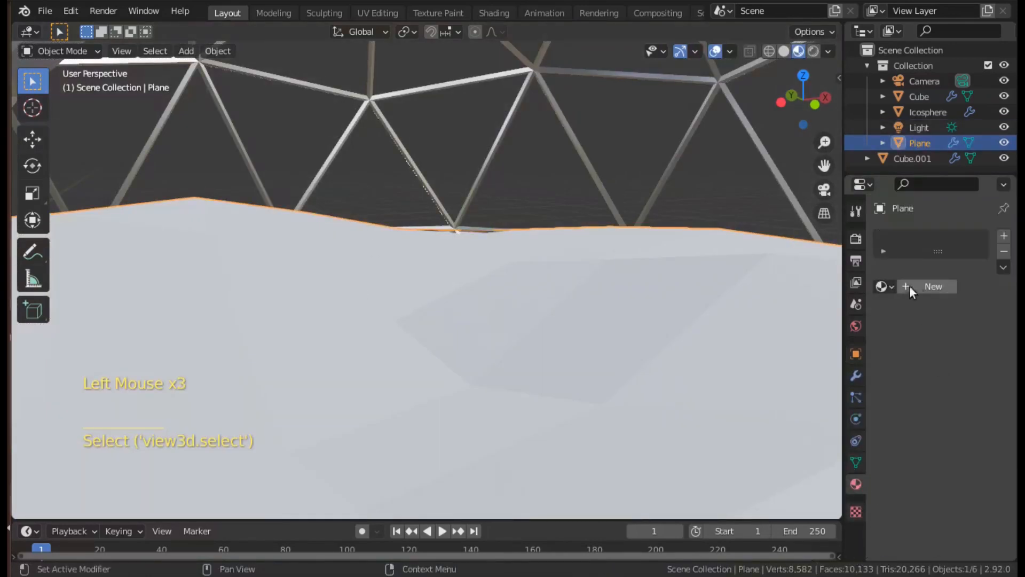
{"action": "left_click", "coordinate": [909, 287]}
{"action": "left_click", "coordinate": [960, 418]}
{"action": "left_click", "coordinate": [903, 280]}
{"action": "left_click", "coordinate": [896, 291]}
{"action": "left_click_drag", "start_coordinate": [980, 207], "coordinate": [982, 250]}
{"action": "left_click_drag", "start_coordinate": [903, 290], "coordinate": [897, 283]}
{"action": "left_click_drag", "start_coordinate": [982, 250], "coordinate": [982, 265]}
{"action": "left_click_drag", "start_coordinate": [898, 283], "coordinate": [898, 289]}
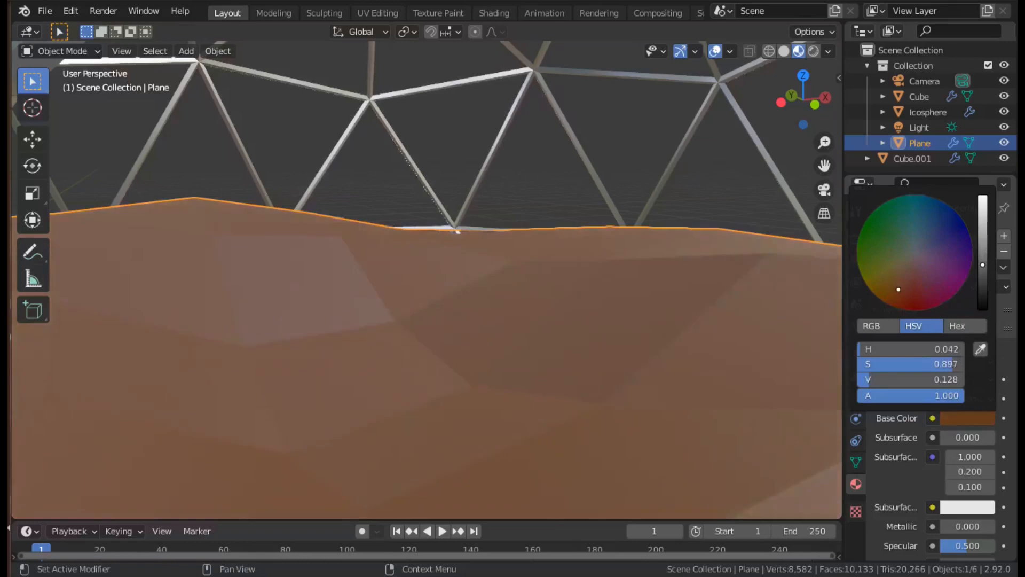
Shade the ground Plane smooth and shift its base color toward a more orange brown.
{"action": "left_click", "coordinate": [218, 51]}
{"action": "left_click", "coordinate": [224, 354]}
{"action": "scroll", "coordinate": [566, 393], "scroll_direction": "down", "scroll_amount": 2}
{"action": "middle_click_drag", "start_coordinate": [566, 393], "coordinate": [466, 386]}
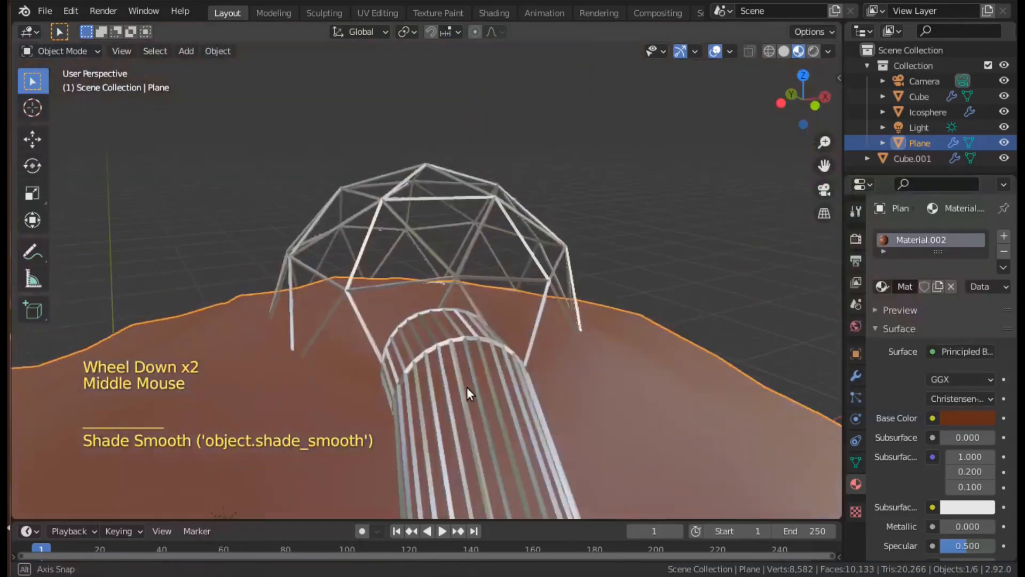
{"action": "left_click", "coordinate": [967, 418]}
{"action": "left_click_drag", "start_coordinate": [894, 307], "coordinate": [894, 297]}
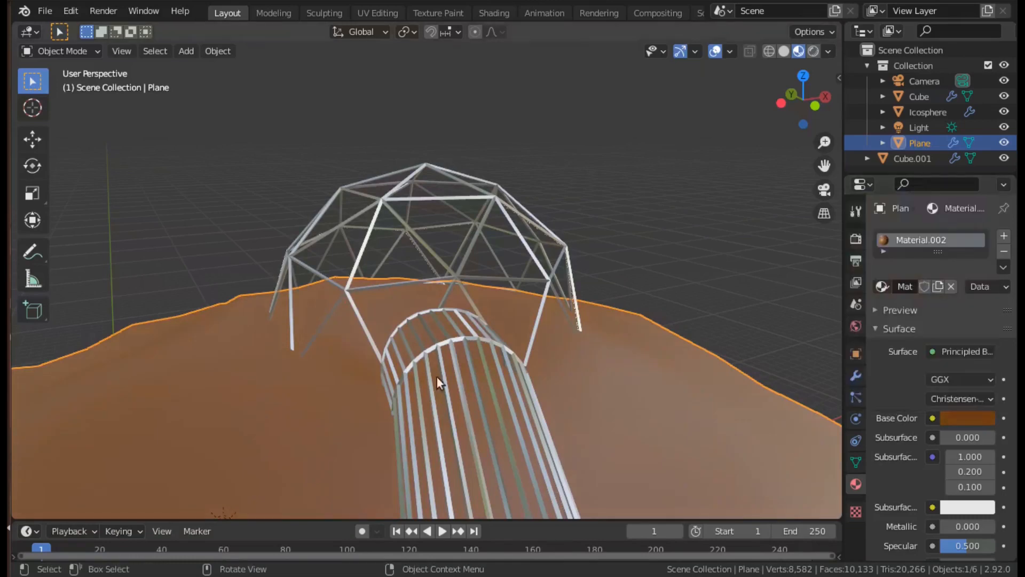
Move the floating humanoid about -2.7 m in X, -4.4 m in Y and -44 m in Z, down to the domes.
{"action": "scroll", "coordinate": [402, 313], "scroll_direction": "down", "scroll_amount": 5}
{"action": "left_click", "coordinate": [397, 124]}
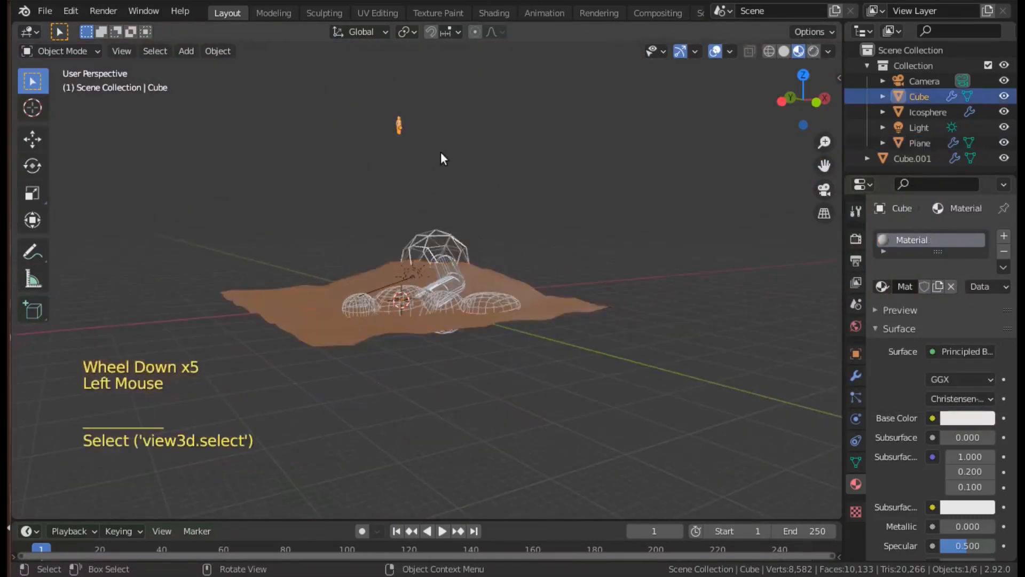
{"action": "key", "text": "g"}
{"action": "left_click", "coordinate": [450, 316]}
{"action": "scroll", "coordinate": [471, 306], "scroll_direction": "up", "scroll_amount": 6}
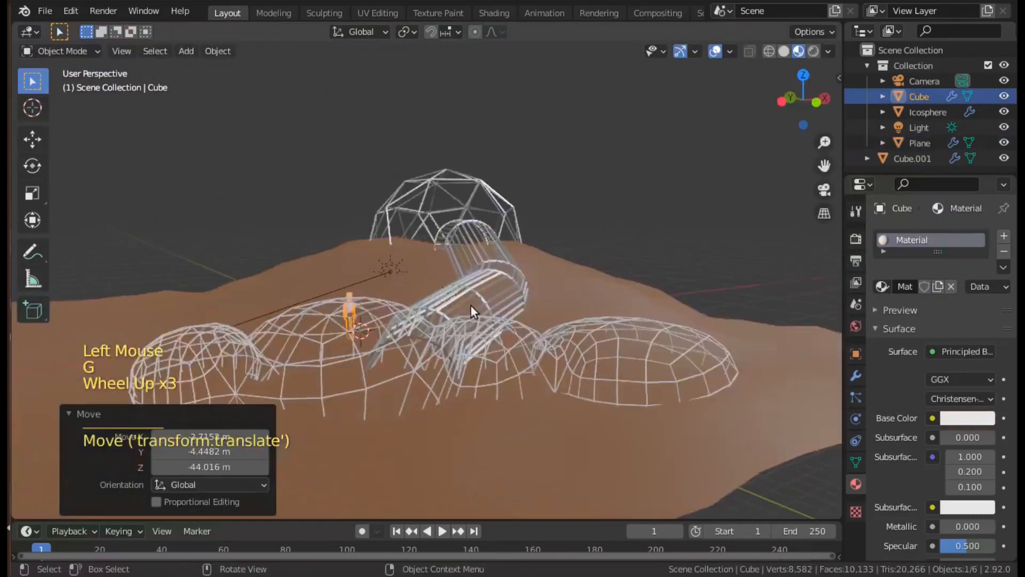
{"action": "scroll", "coordinate": [475, 298], "scroll_direction": "down", "scroll_amount": 2}
{"action": "mouse_move", "coordinate": [475, 298]}
{"action": "middle_mouse_down"}
{"action": "mouse_move", "coordinate": [488, 281]}
{"action": "mouse_move", "coordinate": [482, 290]}
{"action": "middle_mouse_up"}
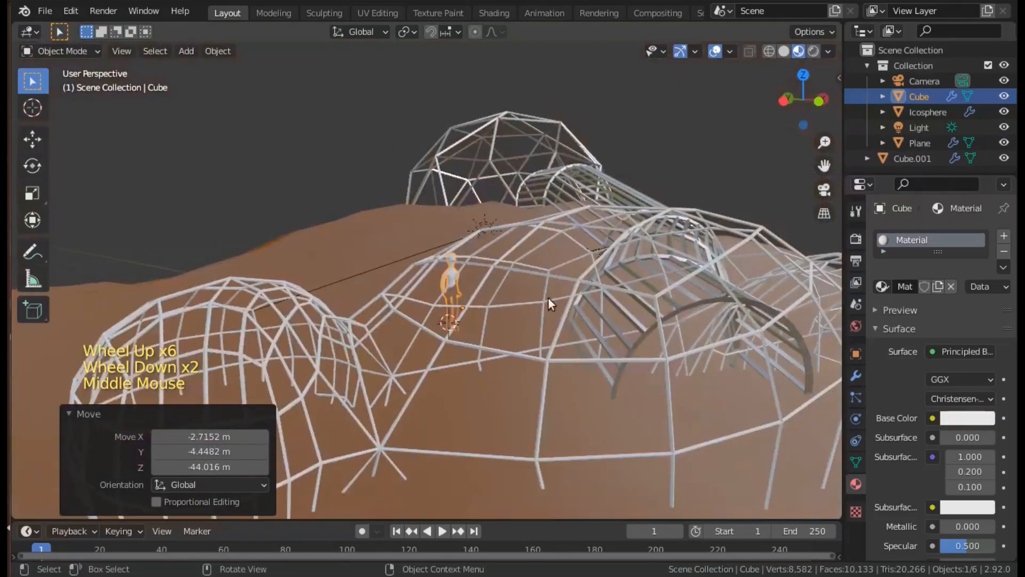
In top view, move the humanoid about -7 m in X and -15 m in Y to the lower domes.
{"action": "middle_click_drag", "start_coordinate": [548, 299], "coordinate": [625, 348]}
{"action": "left_click", "coordinate": [803, 75]}
{"action": "middle_click_drag", "start_coordinate": [395, 409], "coordinate": [406, 374]}
{"action": "scroll", "coordinate": [435, 398], "scroll_direction": "down", "scroll_amount": 3}
{"action": "left_click", "coordinate": [802, 78]}
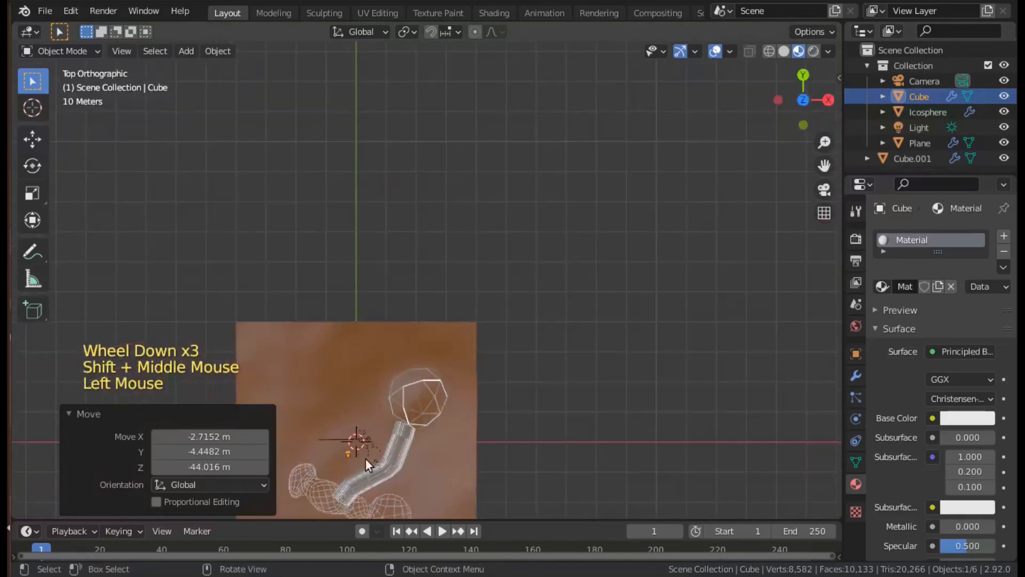
{"action": "middle_click_drag", "start_coordinate": [367, 460], "coordinate": [478, 281], "text": "shift"}
{"action": "key", "text": "g"}
{"action": "left_click", "coordinate": [466, 345]}
Scale the humanoid down uniformly by a factor of about 0.503.
{"action": "scroll", "coordinate": [466, 345], "scroll_direction": "up", "scroll_amount": 7}
{"action": "middle_click_drag", "start_coordinate": [466, 344], "coordinate": [541, 290]}
{"action": "scroll", "coordinate": [612, 287], "scroll_direction": "down", "scroll_amount": 1}
{"action": "middle_click_drag", "start_coordinate": [613, 287], "coordinate": [679, 277]}
{"action": "middle_click_drag", "start_coordinate": [679, 277], "coordinate": [680, 298], "text": "shift"}
{"action": "key", "text": "s"}
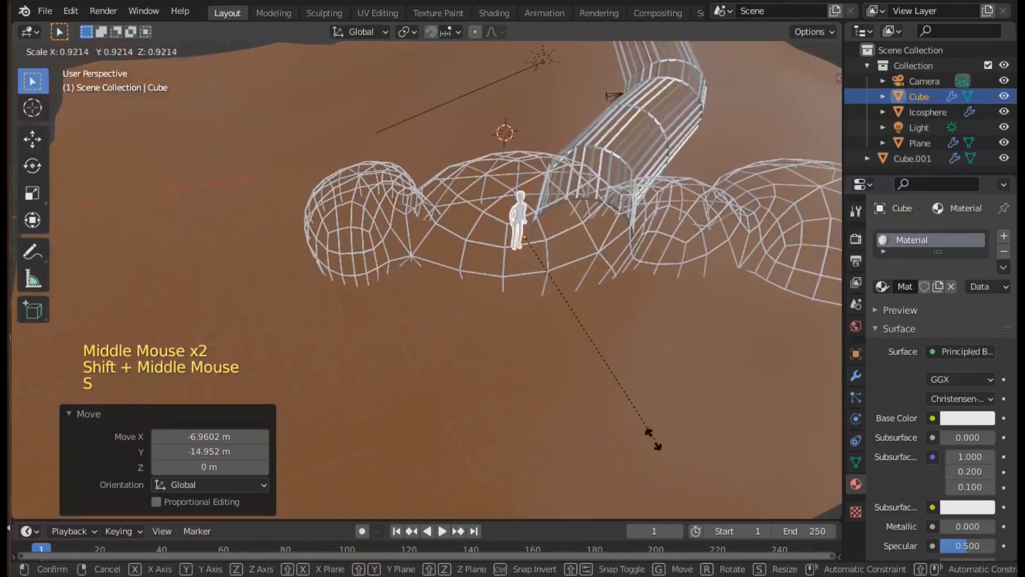
{"action": "left_click", "coordinate": [573, 358]}
Shift the humanoid sideways inside the largest lower dome, lowering it about 0.19 m in Z.
{"action": "middle_click_drag", "start_coordinate": [572, 359], "coordinate": [517, 287]}
{"action": "scroll", "coordinate": [597, 240], "scroll_direction": "up", "scroll_amount": 3}
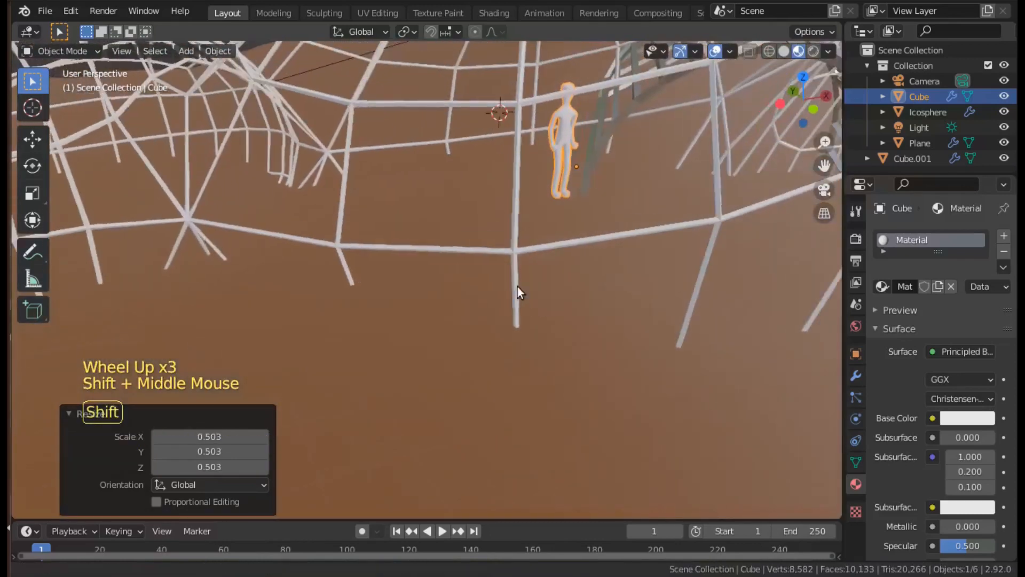
{"action": "key", "text": "g"}
{"action": "left_click", "coordinate": [448, 306]}
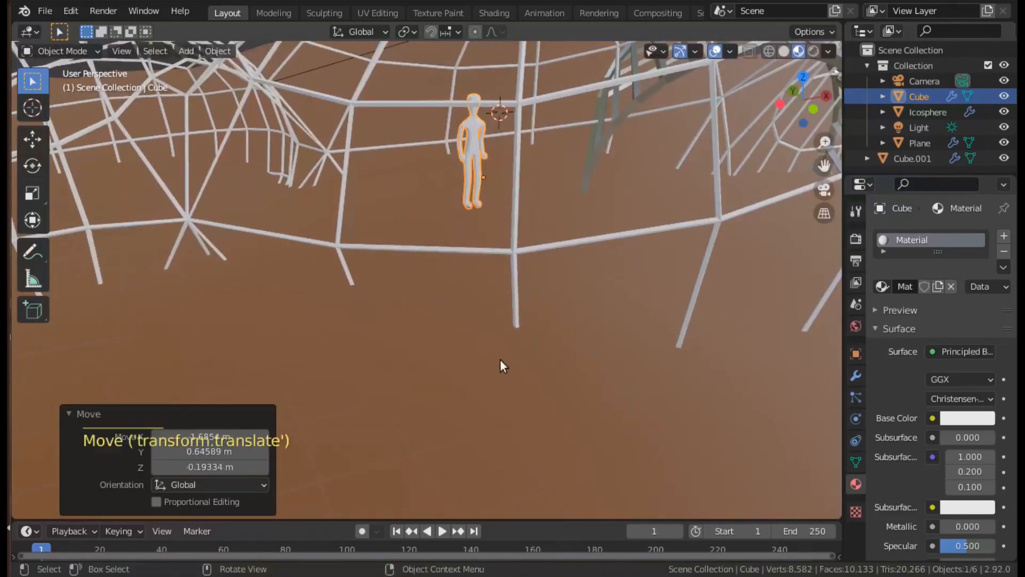
Duplicate the humanoid close beside the original and turn the copy, finishing with a -26.2° rotation about Z.
{"action": "key", "text": "shift+d"}
{"action": "left_click", "coordinate": [542, 360]}
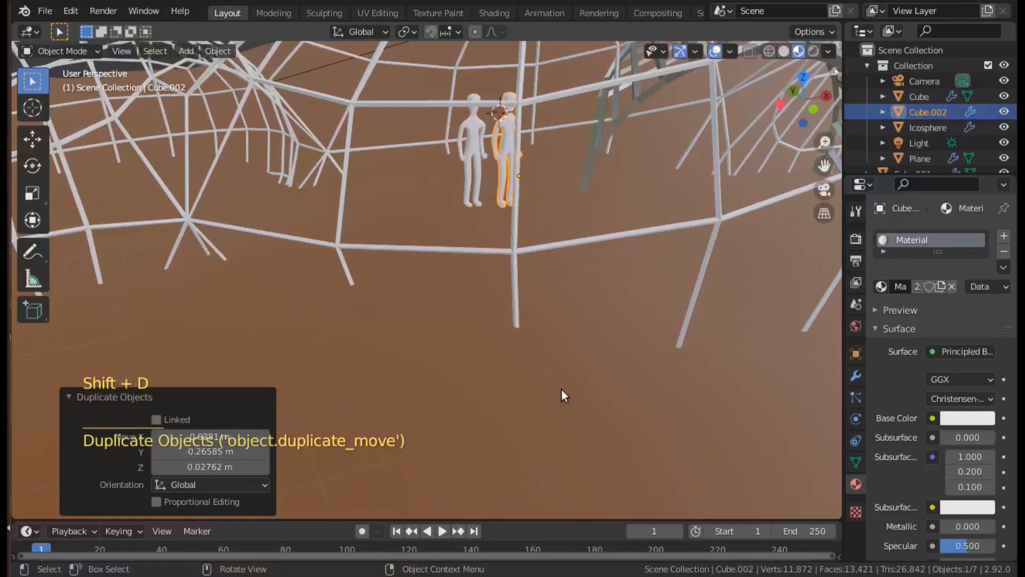
{"action": "key", "text": "r"}
{"action": "left_click", "coordinate": [323, 415]}
{"action": "middle_click_drag", "start_coordinate": [480, 401], "coordinate": [510, 374]}
{"action": "scroll", "coordinate": [486, 329], "scroll_direction": "down", "scroll_amount": 2}
{"action": "key", "text": "r"}
{"action": "key", "text": "z"}
{"action": "left_click", "coordinate": [579, 460]}
Rename the duplicated humanoid as Person02 and the original one as Person01.
{"action": "scroll", "coordinate": [480, 422], "scroll_direction": "up", "scroll_amount": 2}
{"action": "middle_click_drag", "start_coordinate": [482, 419], "coordinate": [697, 408]}
{"action": "key", "text": "shift+grave"}
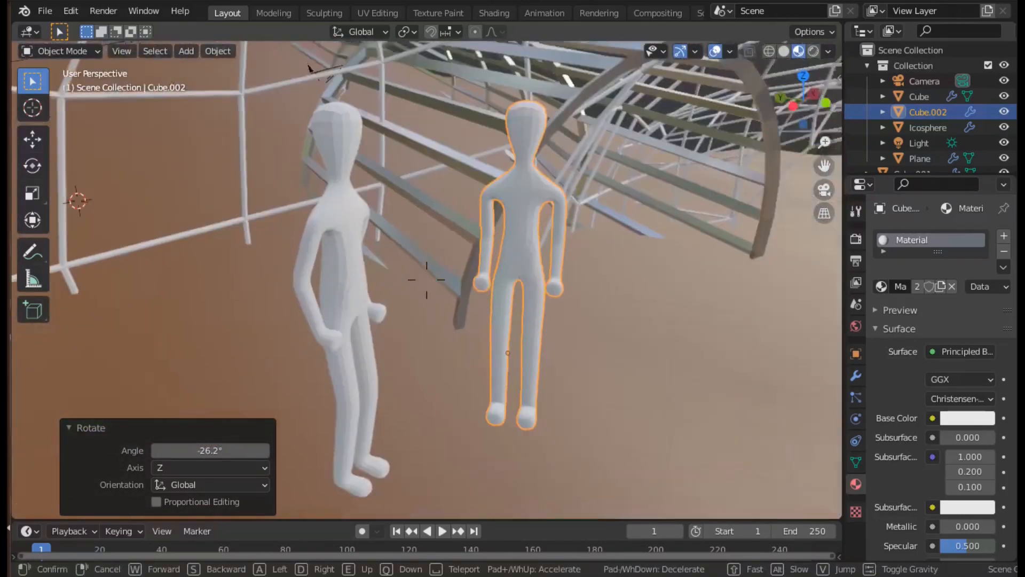
{"action": "left_click", "coordinate": [426, 279]}
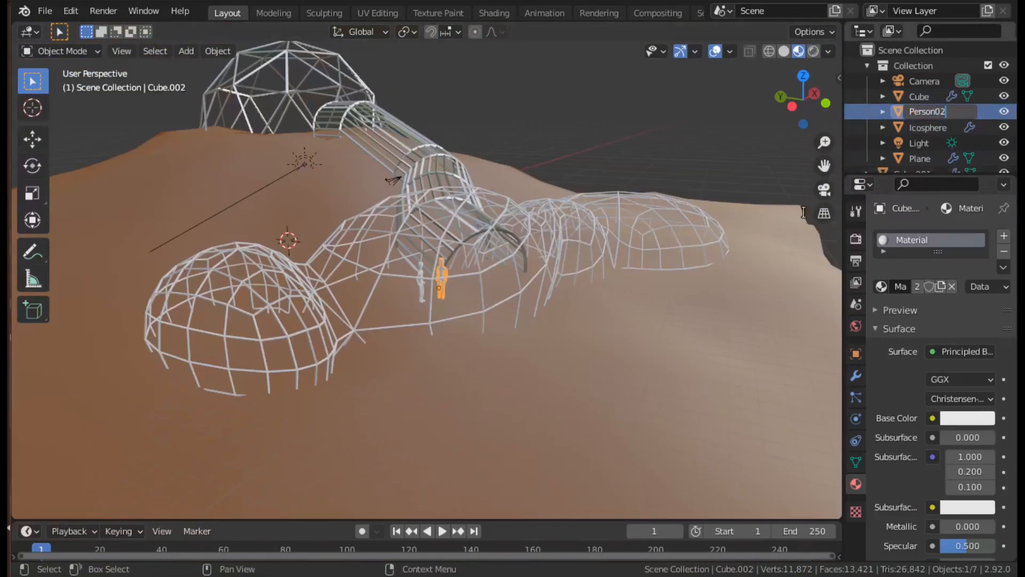
{"action": "left_click", "coordinate": [422, 287]}
{"action": "double_click", "coordinate": [927, 96]}
{"action": "type", "text": "n01"}
{"action": "key", "text": "Return"}
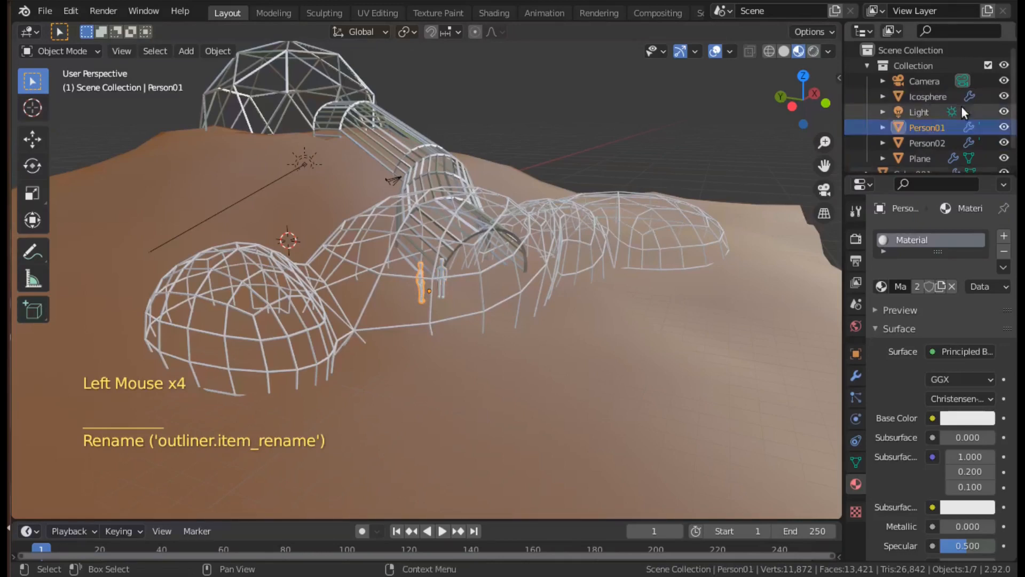
Rename the ground Plane object as Terrain.
{"action": "left_click", "coordinate": [944, 159]}
{"action": "double_click", "coordinate": [943, 159]}
{"action": "scroll", "coordinate": [941, 169], "scroll_direction": "down", "scroll_amount": 1}
{"action": "type", "text": "Terrain"}
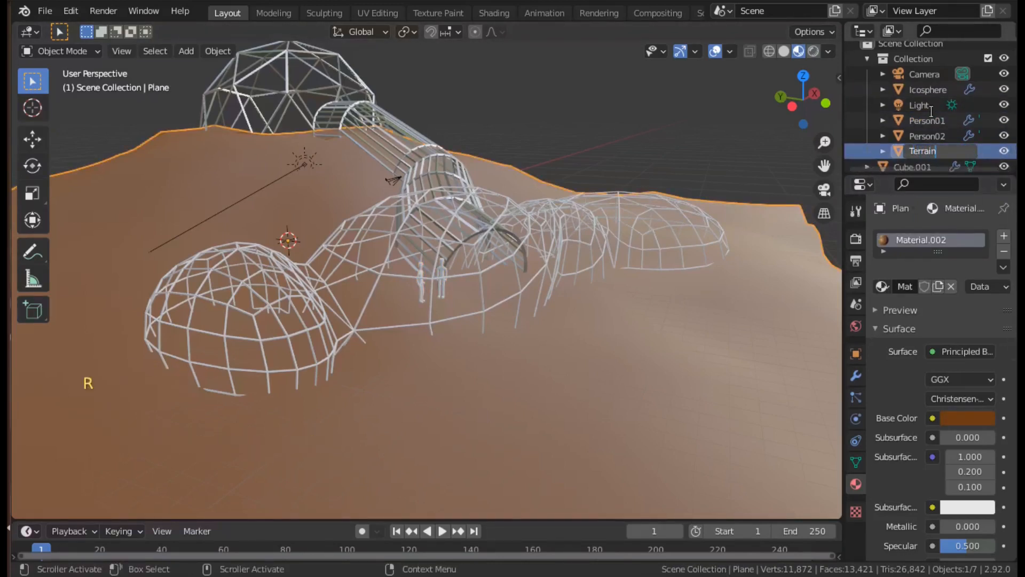
{"action": "key", "text": "Return"}
Rename the Icosphere object with the geodesic dome and tunnel as UpperDomes.
{"action": "right_click", "coordinate": [921, 90]}
{"action": "double_click", "coordinate": [923, 92]}
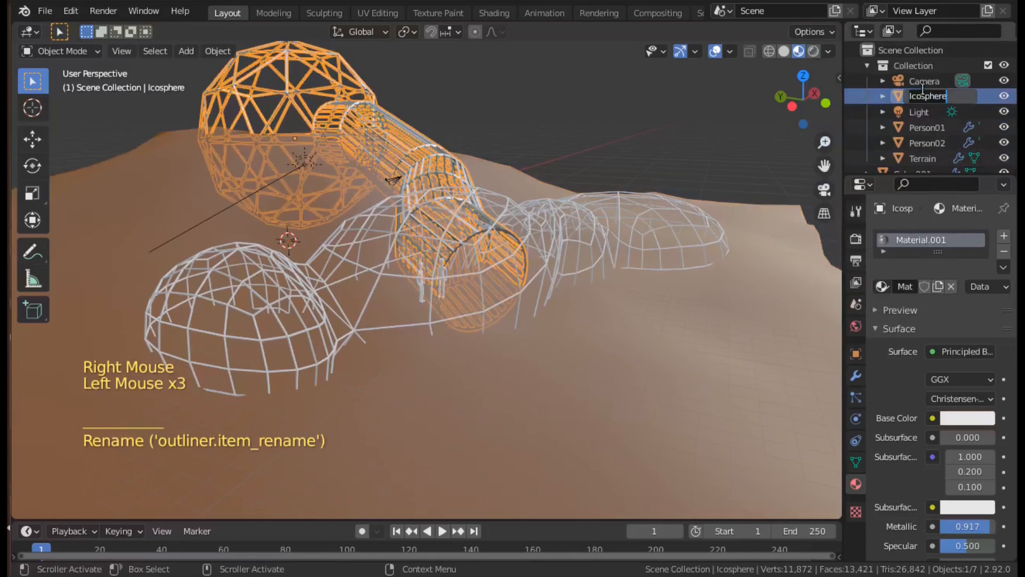
{"action": "type", "text": "UpperDomes"}
{"action": "key", "text": "Return"}
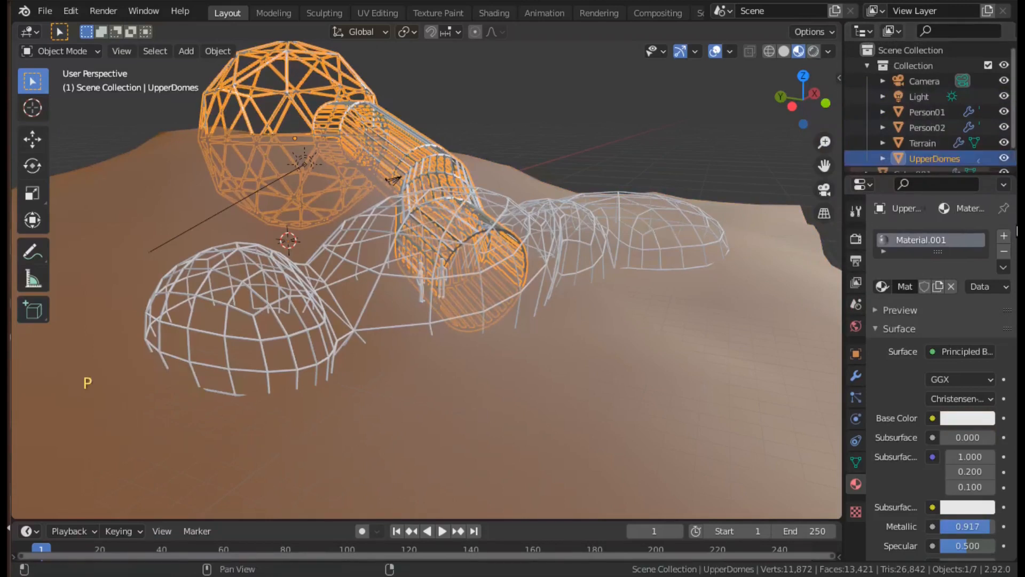
Rename Cube.001 as LowerDomes and move it into the main Collection with the other objects.
{"action": "scroll", "coordinate": [926, 133], "scroll_direction": "down", "scroll_amount": 2}
{"action": "left_click", "coordinate": [919, 160]}
{"action": "double_click", "coordinate": [913, 158]}
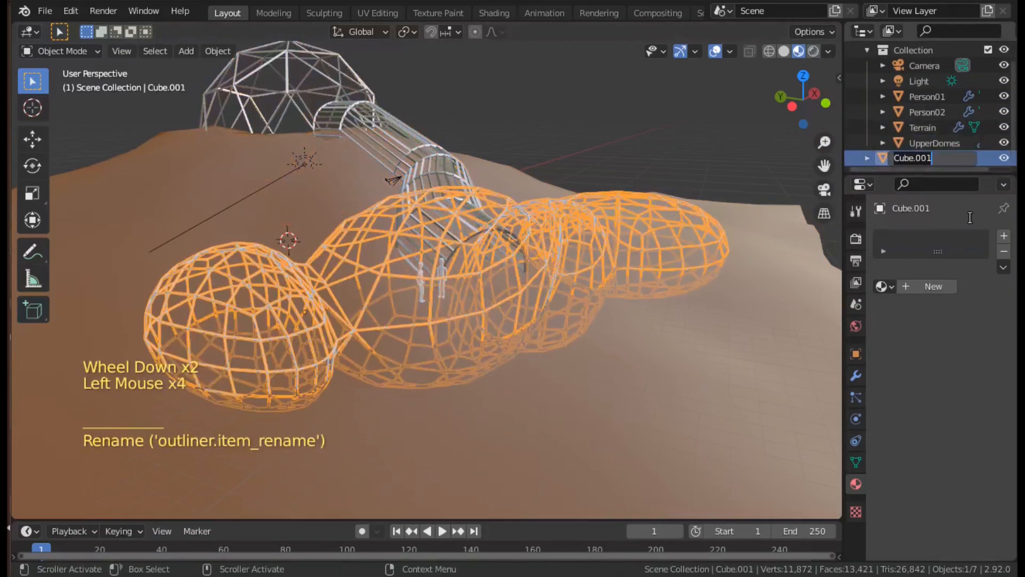
{"action": "type", "text": "LowerDomes"}
{"action": "key", "text": "Return"}
{"action": "scroll", "coordinate": [982, 323], "scroll_direction": "up", "scroll_amount": 1}
{"action": "scroll", "coordinate": [918, 155], "scroll_direction": "up", "scroll_amount": 2}
{"action": "left_click_drag", "start_coordinate": [918, 164], "coordinate": [901, 55]}
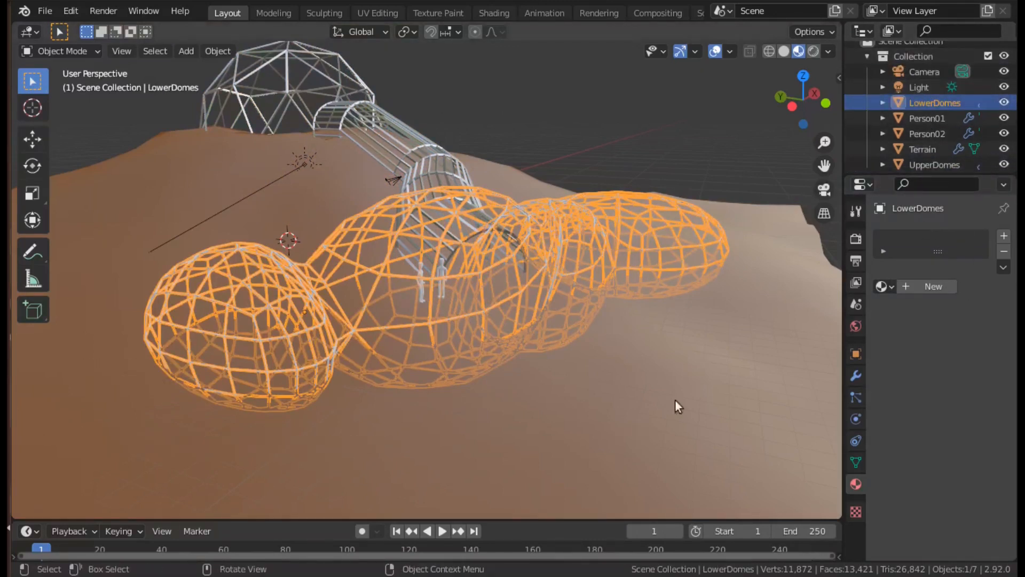
In the LowerDomes Wireframe modifier, disable Replace Original and set the Material Offset to 1.
{"action": "left_click", "coordinate": [855, 375]}
{"action": "scroll", "coordinate": [940, 387], "scroll_direction": "down", "scroll_amount": 3}
{"action": "scroll", "coordinate": [939, 388], "scroll_direction": "down", "scroll_amount": 7}
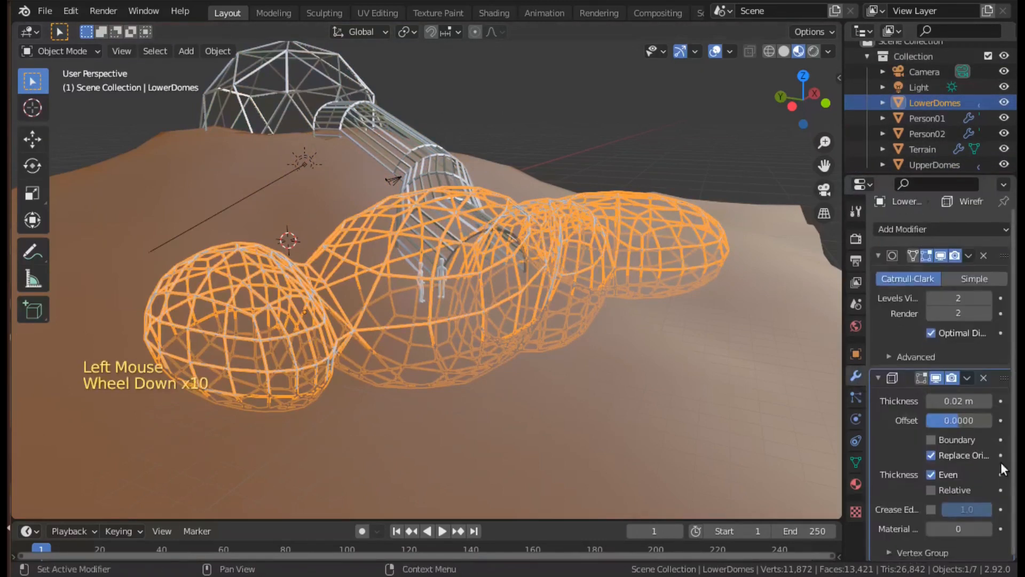
{"action": "scroll", "coordinate": [982, 334], "scroll_direction": "up", "scroll_amount": 5}
{"action": "scroll", "coordinate": [983, 335], "scroll_direction": "down", "scroll_amount": 9}
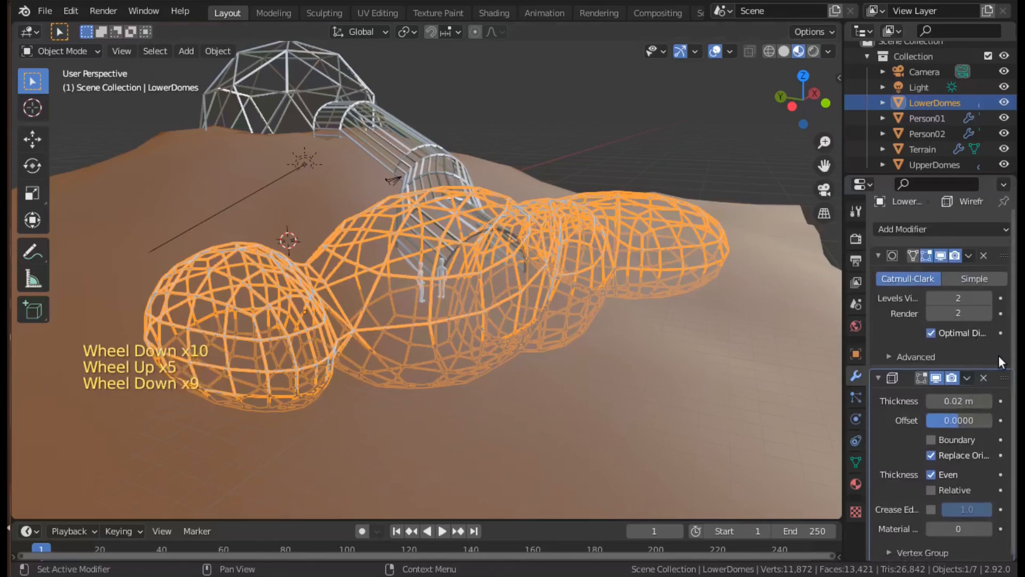
{"action": "left_click", "coordinate": [930, 455]}
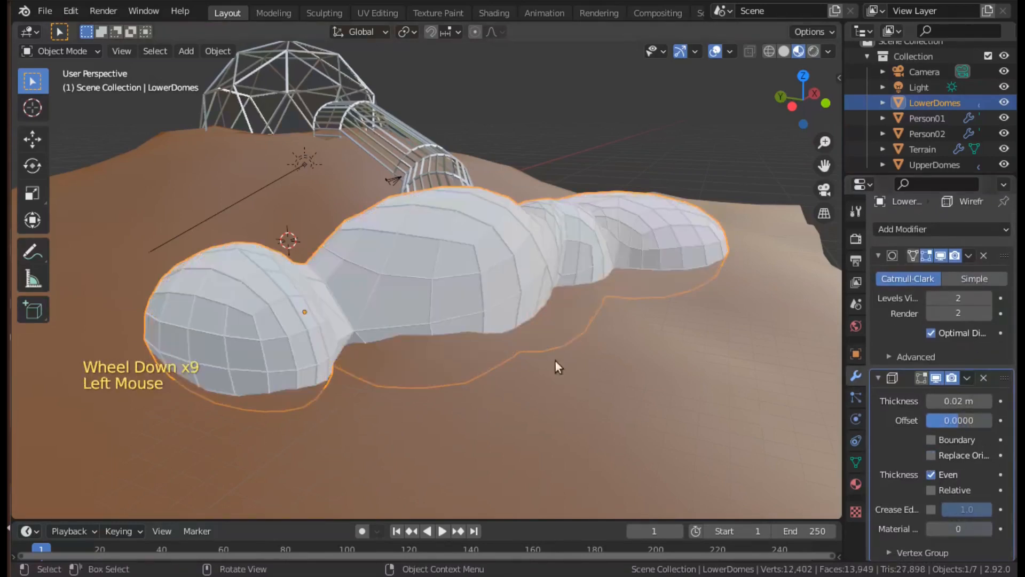
{"action": "left_click", "coordinate": [985, 530]}
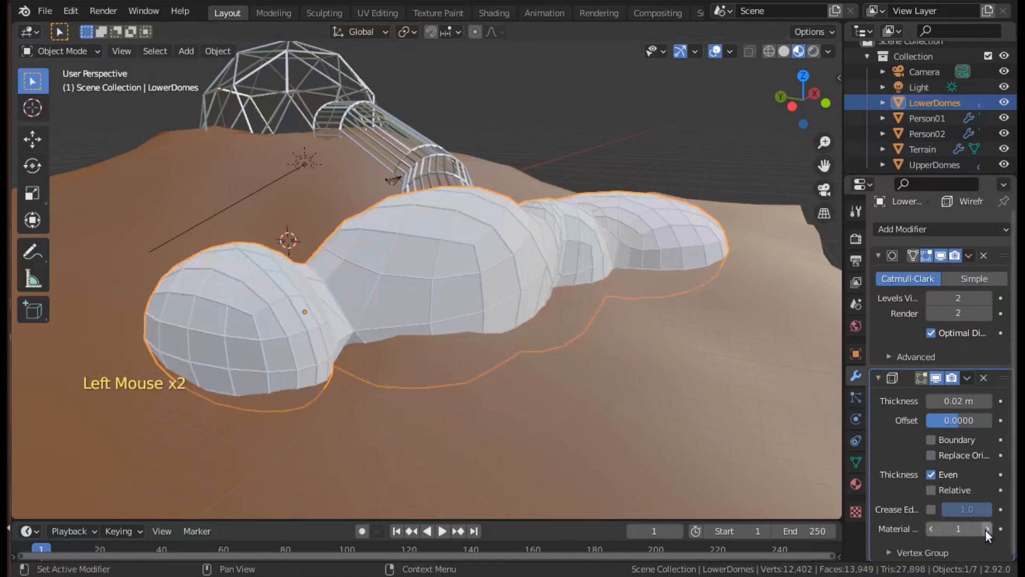
Give LowerDomes a new material named atmosphere.
{"action": "left_click", "coordinate": [855, 482]}
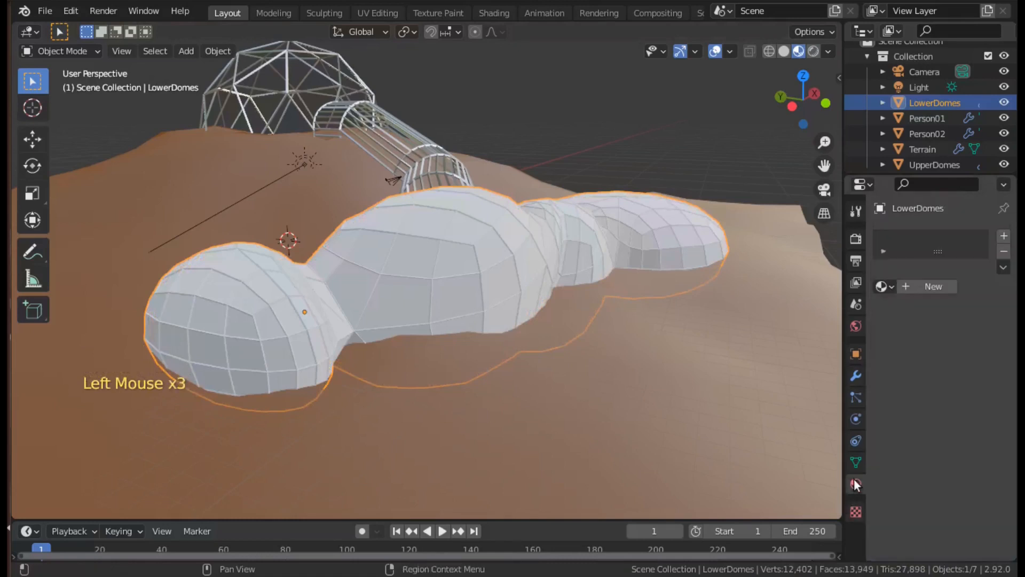
{"action": "left_click", "coordinate": [906, 287]}
{"action": "double_click", "coordinate": [926, 240]}
{"action": "type", "text": "atmosphere"}
{"action": "key", "text": "Return"}
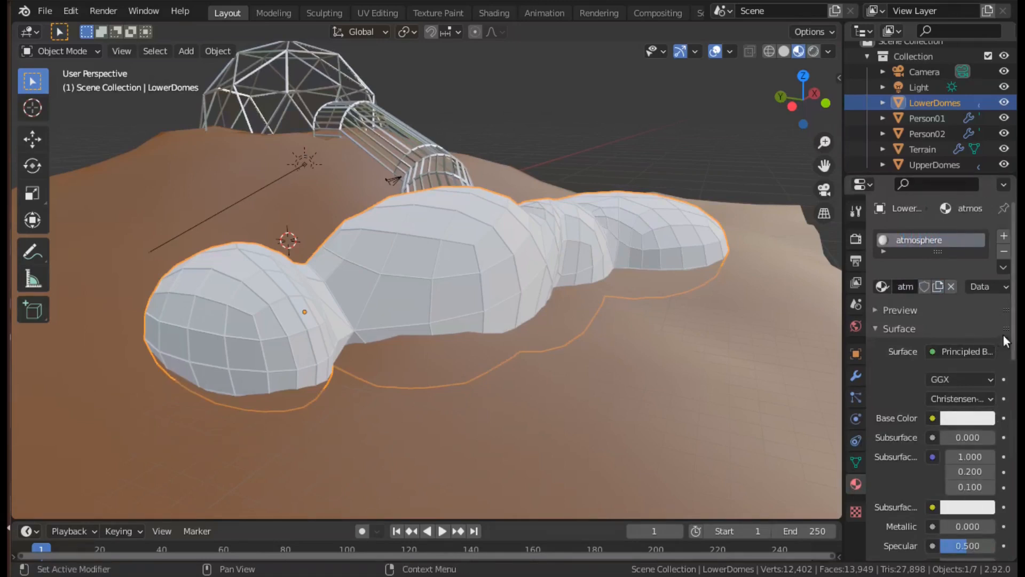
Add a second material slot to LowerDomes, assign Material.001 to it and rename that material alloy_frame.
{"action": "left_click", "coordinate": [1003, 235]}
{"action": "left_click", "coordinate": [893, 323]}
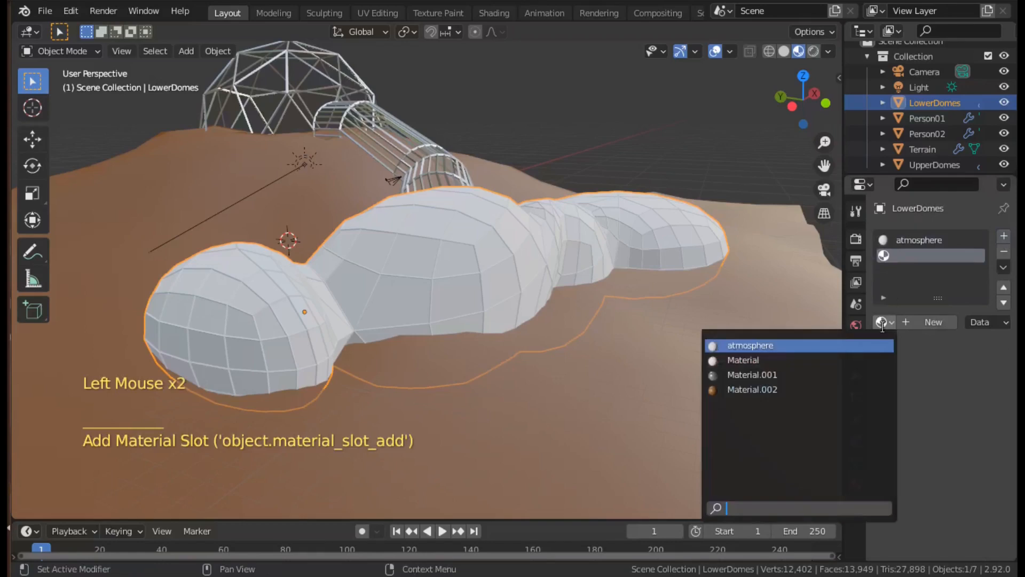
{"action": "left_click", "coordinate": [780, 376]}
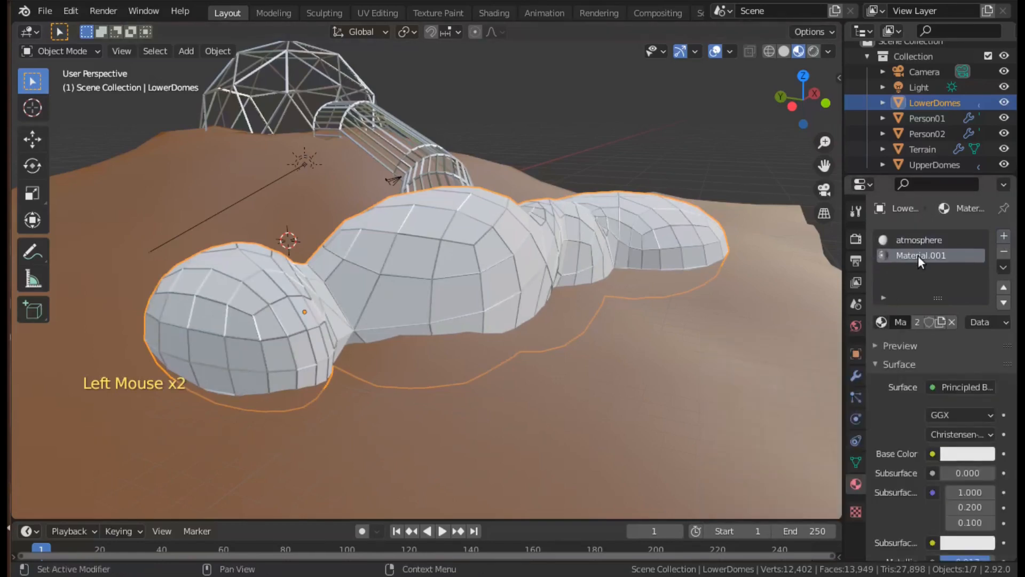
{"action": "type", "text": "alloy_frame"}
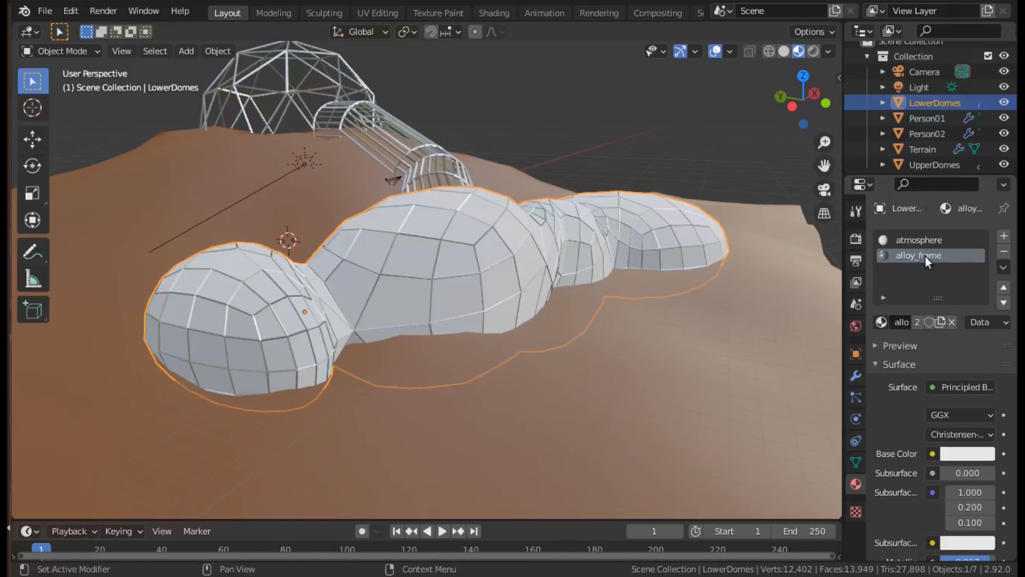
Remove the surface shader from the atmosphere material so its Surface is None.
{"action": "left_click", "coordinate": [906, 239]}
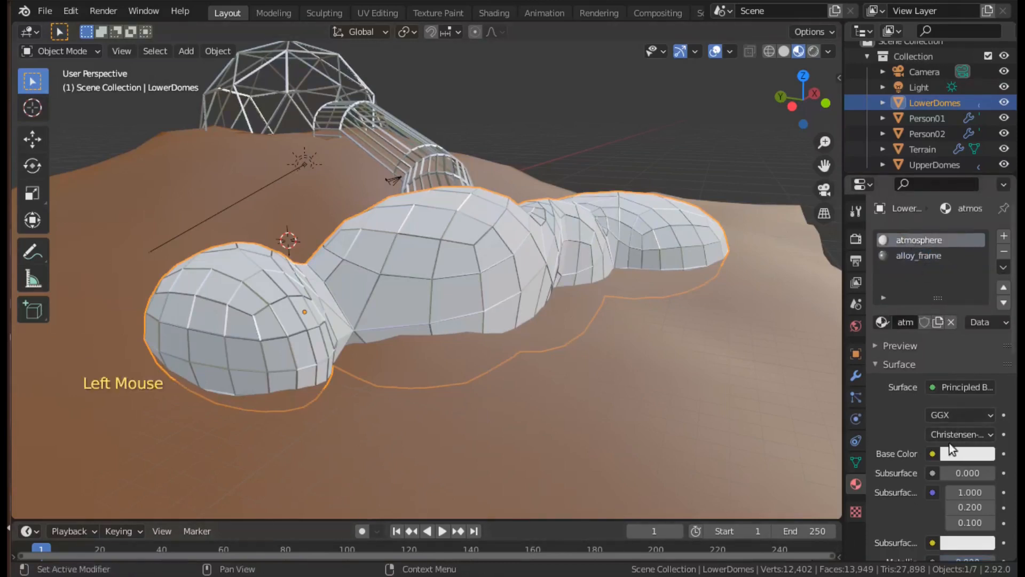
{"action": "left_click", "coordinate": [943, 390]}
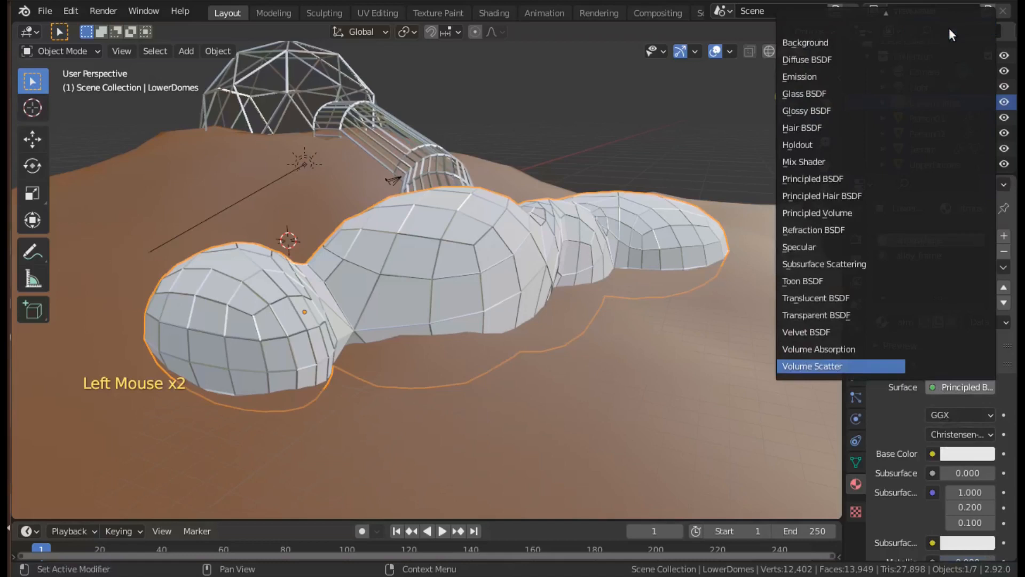
{"action": "left_click", "coordinate": [927, 38]}
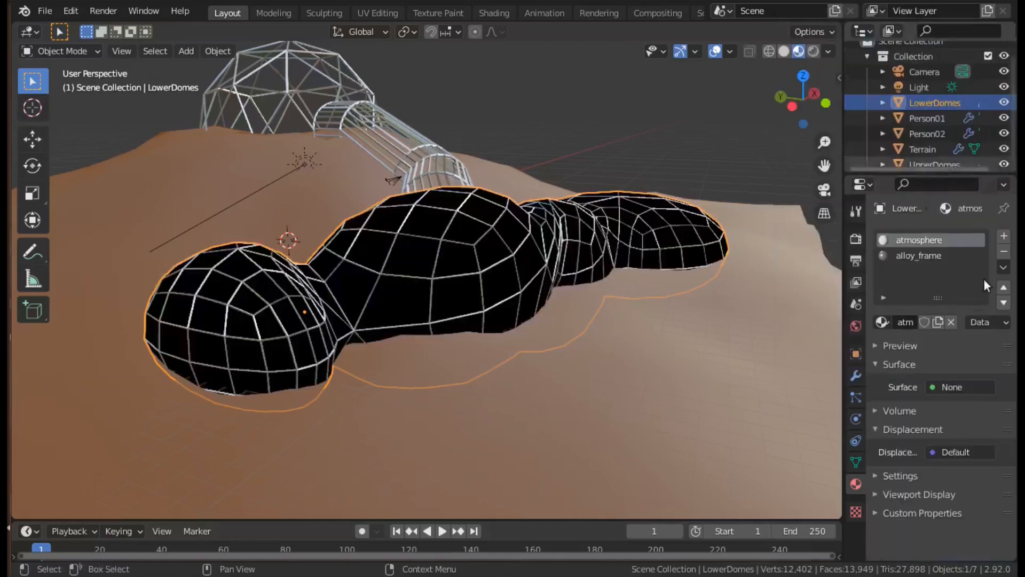
Assign a Volume Scatter shader to the atmosphere material's volume and make its color blue.
{"action": "left_click", "coordinate": [876, 411]}
{"action": "left_click", "coordinate": [937, 433]}
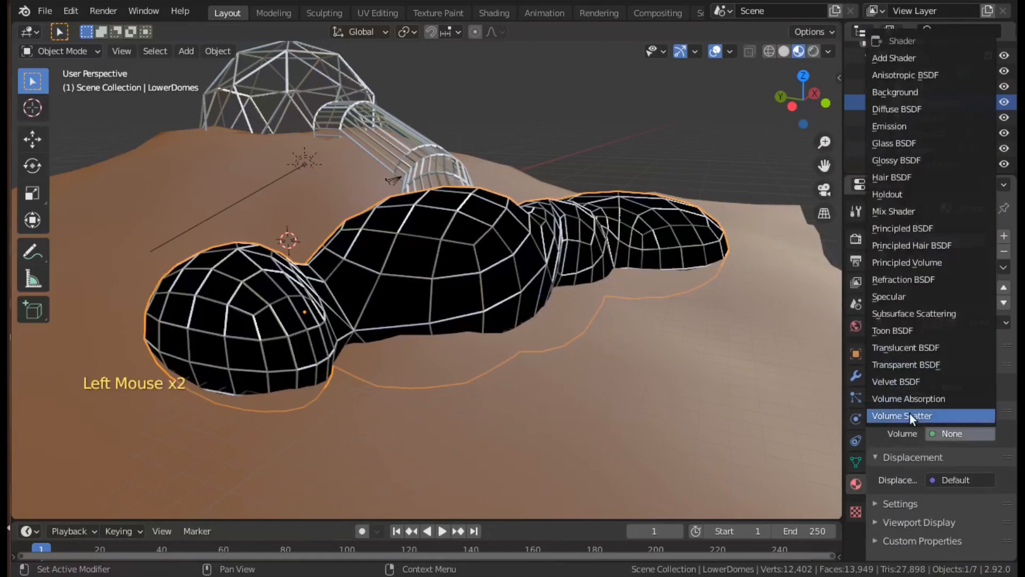
{"action": "left_click", "coordinate": [909, 414]}
{"action": "left_click", "coordinate": [967, 460]}
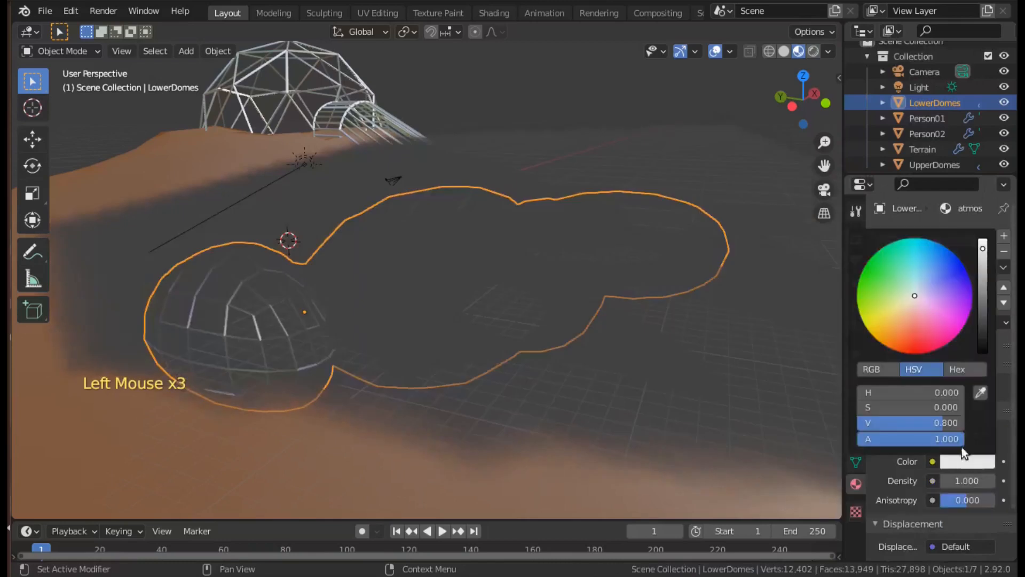
{"action": "left_click", "coordinate": [950, 276]}
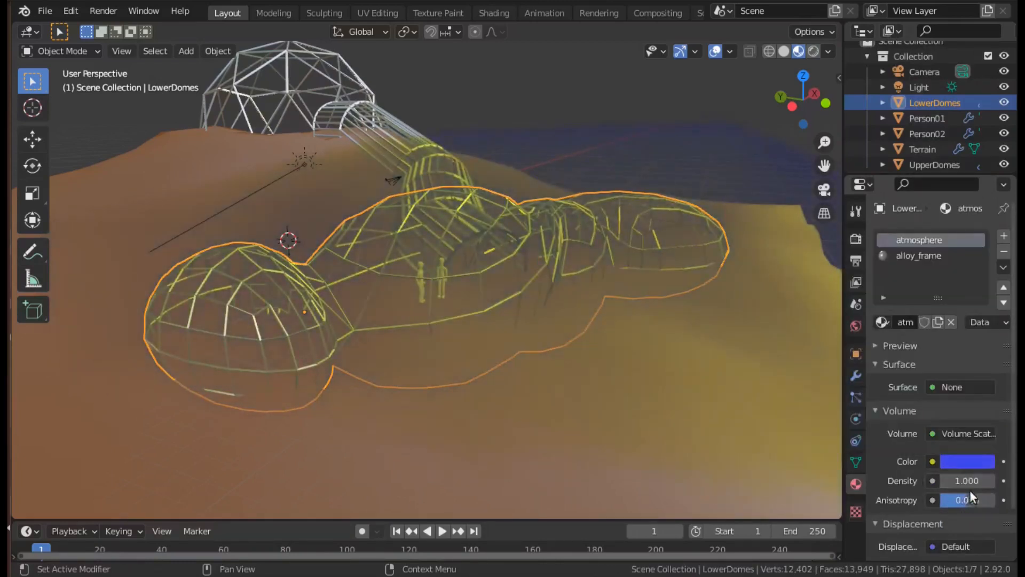
Check that the render engine is Cycles and preview the scene with rendered viewport shading.
{"action": "left_click", "coordinate": [856, 239]}
{"action": "scroll", "coordinate": [959, 242], "scroll_direction": "up", "scroll_amount": 2}
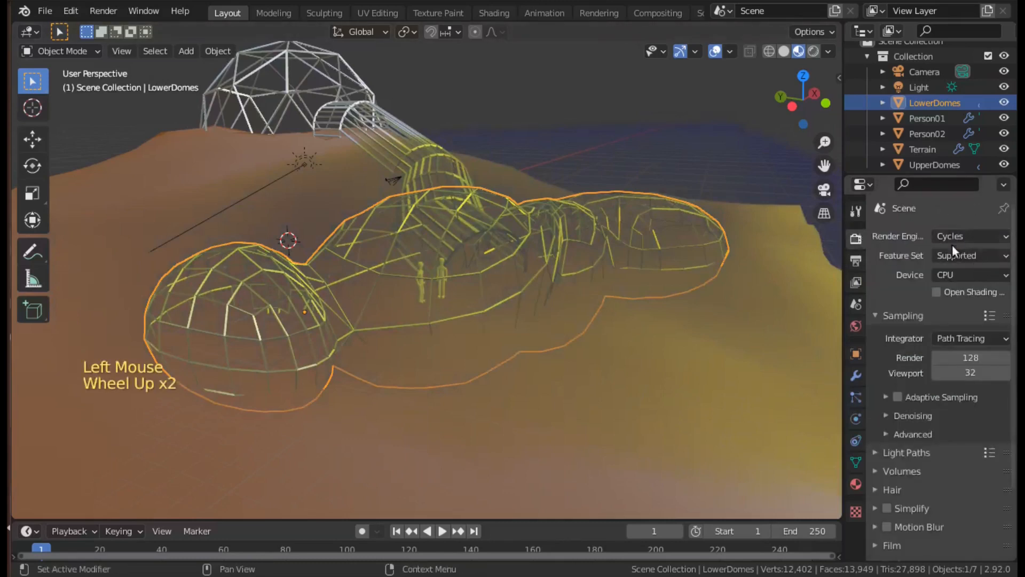
{"action": "left_click", "coordinate": [813, 51]}
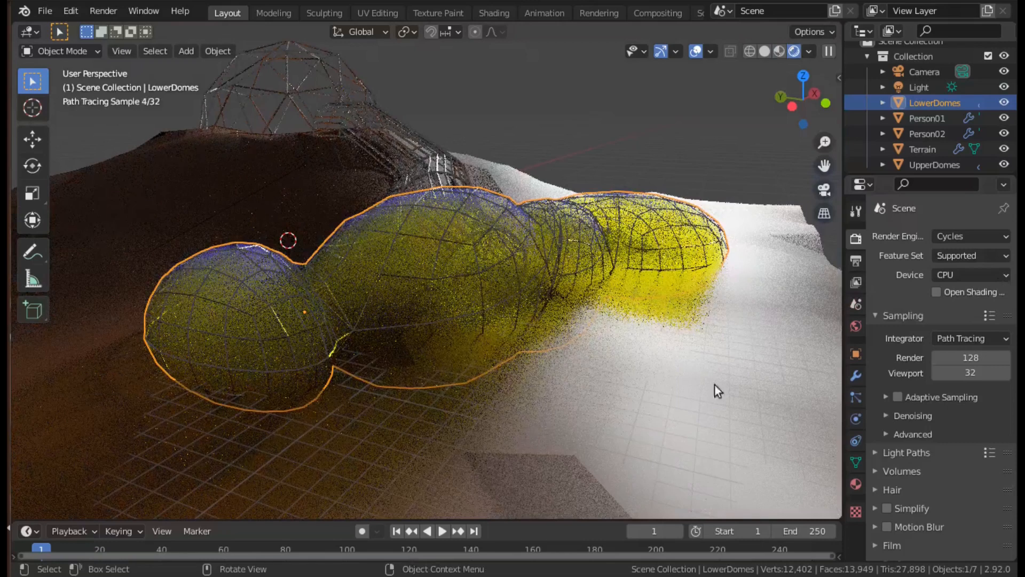
Try a Volume Scatter density of 0.5 for the atmosphere material.
{"action": "left_click", "coordinate": [856, 483]}
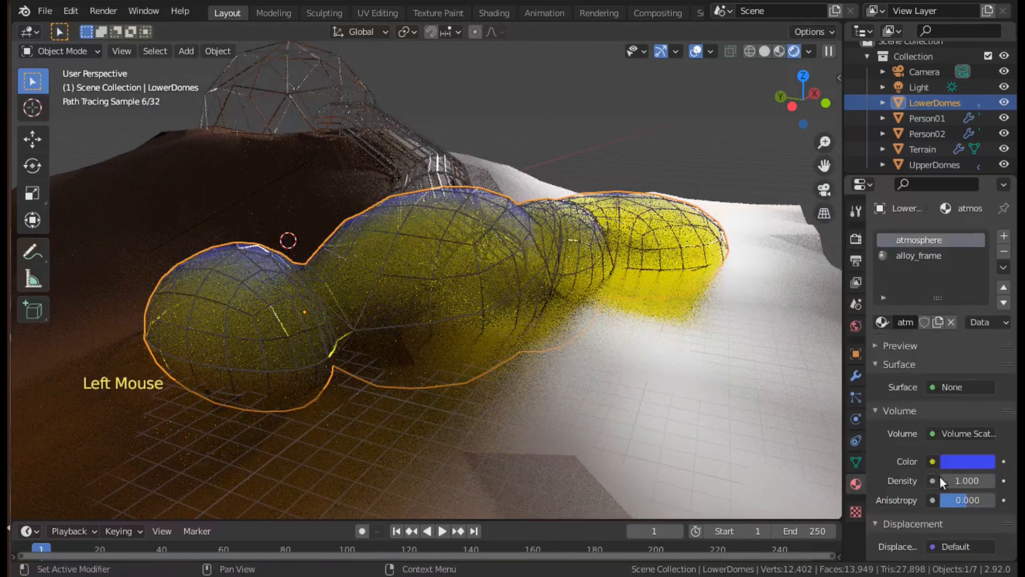
{"action": "double_click", "coordinate": [967, 481]}
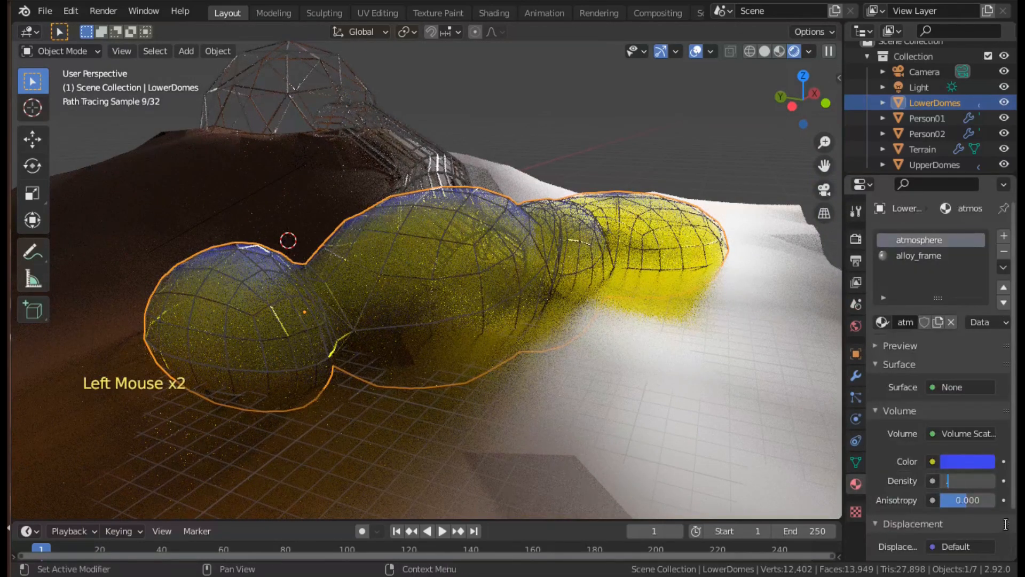
{"action": "type", "text": "0.5"}
{"action": "key", "text": "Return"}
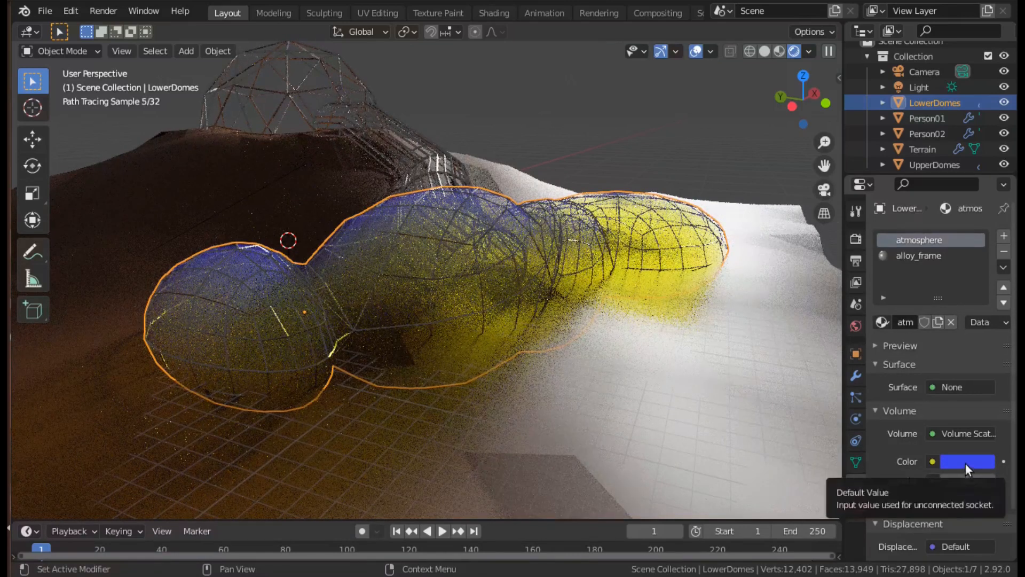
Set the atmosphere material's Volume Scatter density to 0.1 and inspect the lower domes up close.
{"action": "left_click", "coordinate": [966, 480]}
{"action": "type", "text": "0.1"}
{"action": "key", "text": "Return"}
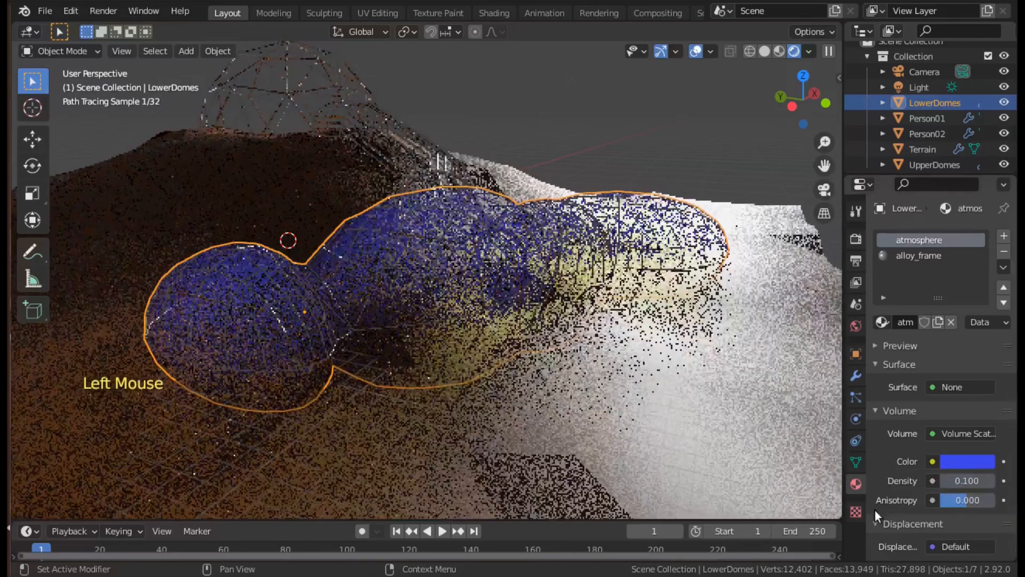
{"action": "scroll", "coordinate": [394, 354], "scroll_direction": "up", "scroll_amount": 4}
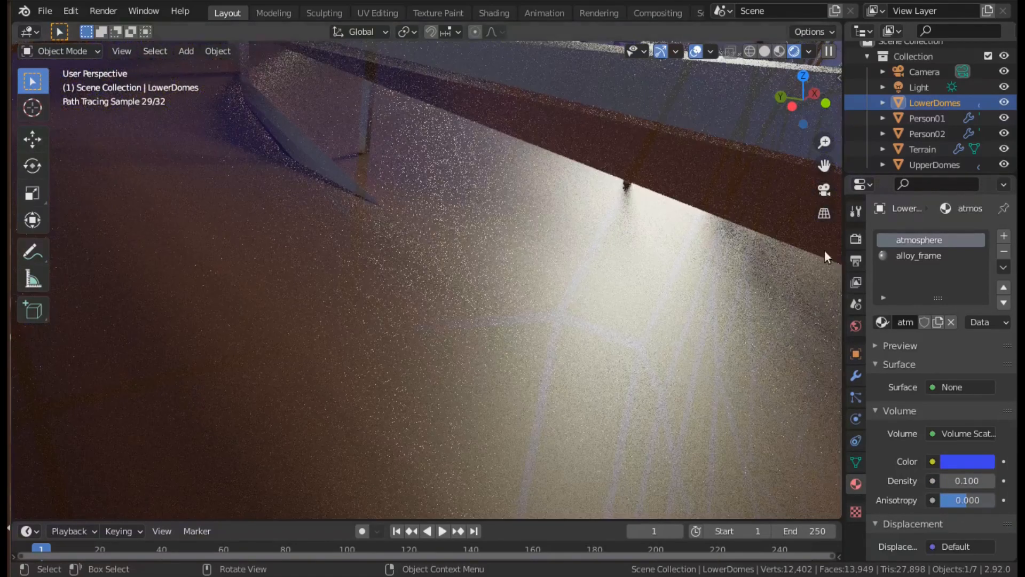
Enable Render Region in the output dimensions and show the lower domes in solid viewport shading.
{"action": "left_click", "coordinate": [855, 260]}
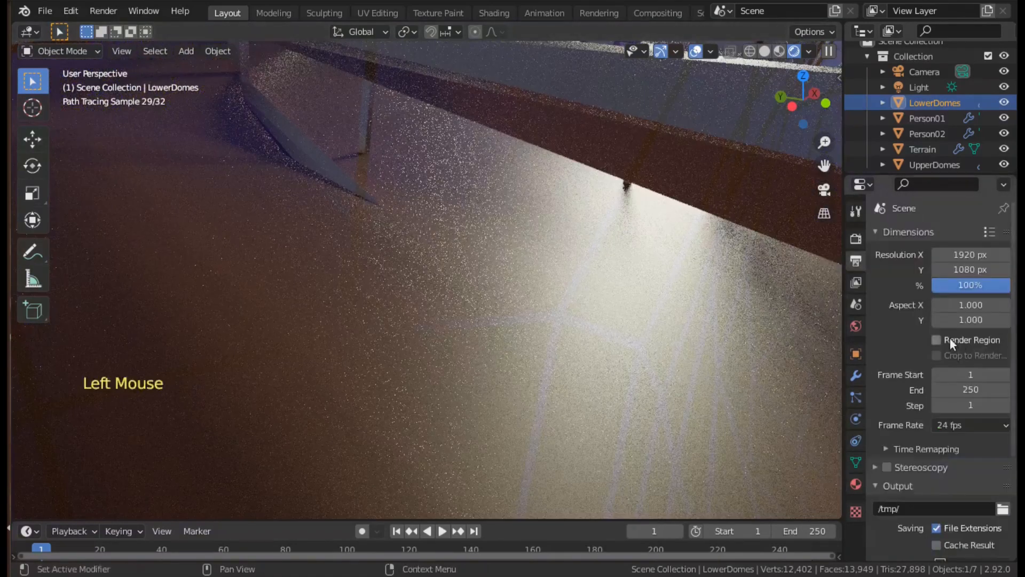
{"action": "left_click", "coordinate": [936, 339]}
{"action": "left_click", "coordinate": [765, 50]}
{"action": "scroll", "coordinate": [415, 296], "scroll_direction": "down", "scroll_amount": 3}
{"action": "scroll", "coordinate": [403, 297], "scroll_direction": "down", "scroll_amount": 2}
{"action": "scroll", "coordinate": [404, 296], "scroll_direction": "up", "scroll_amount": 1}
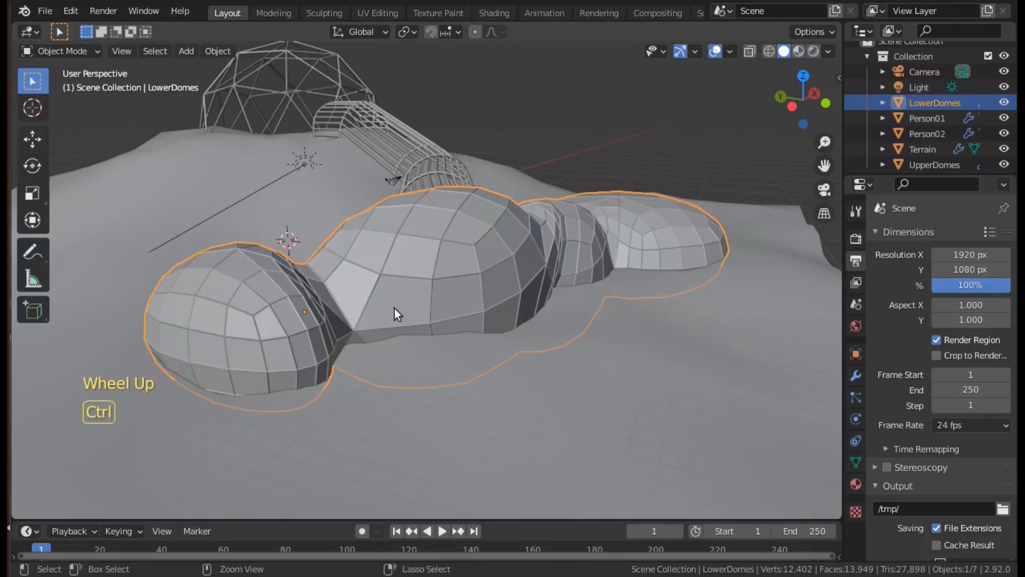
Try a region render of the narrow area where the two nearest lower domes meet.
{"action": "key", "text": "ctrl+b"}
{"action": "left_click_drag", "start_coordinate": [347, 257], "coordinate": [391, 367]}
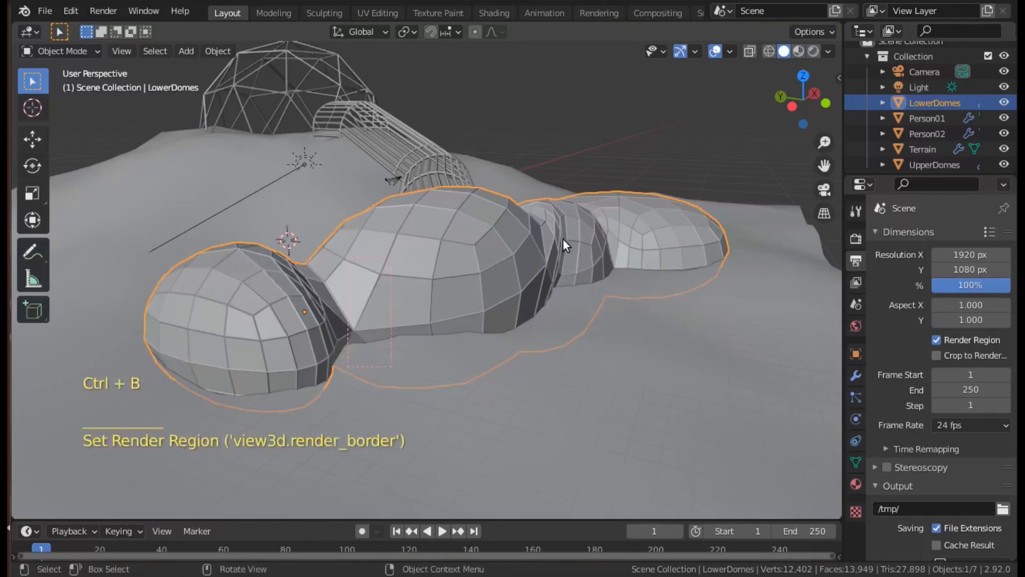
{"action": "key", "text": "F12"}
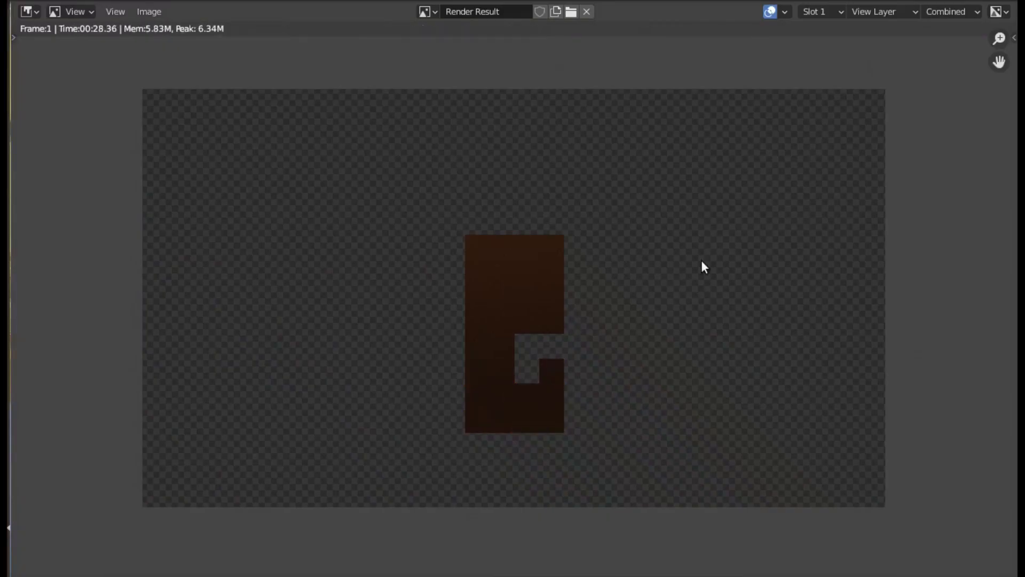
{"action": "key", "text": "Escape"}
Fly the camera back until its view frames the lower domes, the tunnel and the upper dome on the hill.
{"action": "left_click", "coordinate": [824, 190]}
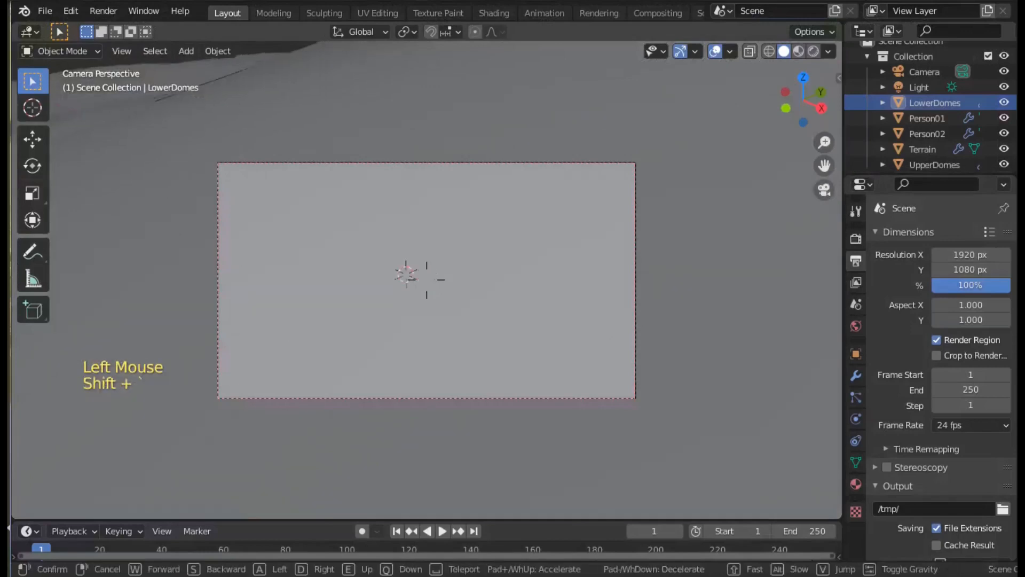
{"action": "key", "text": "shift+grave"}
{"action": "key", "text": "w"}
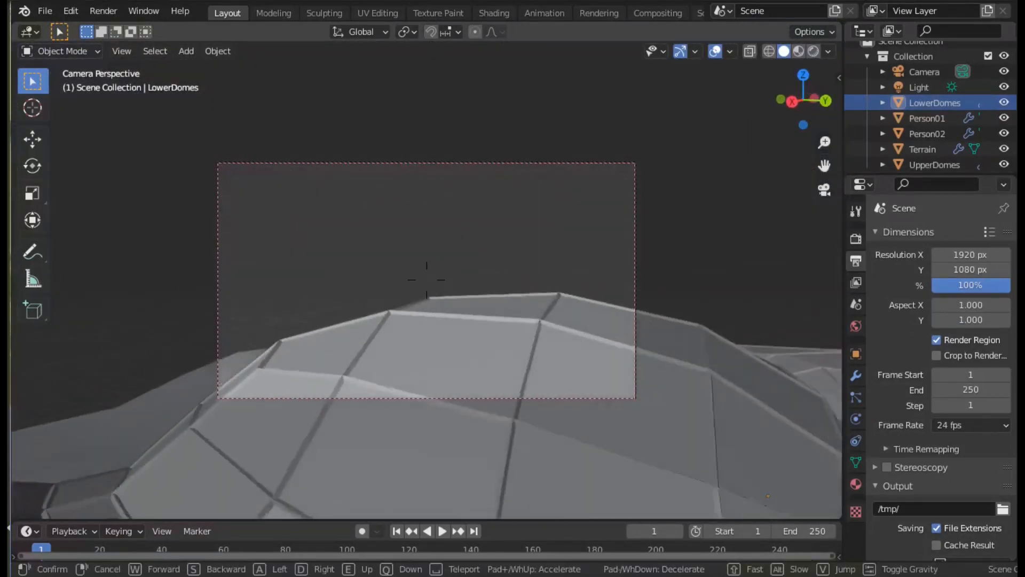
{"action": "key", "text": "s"}
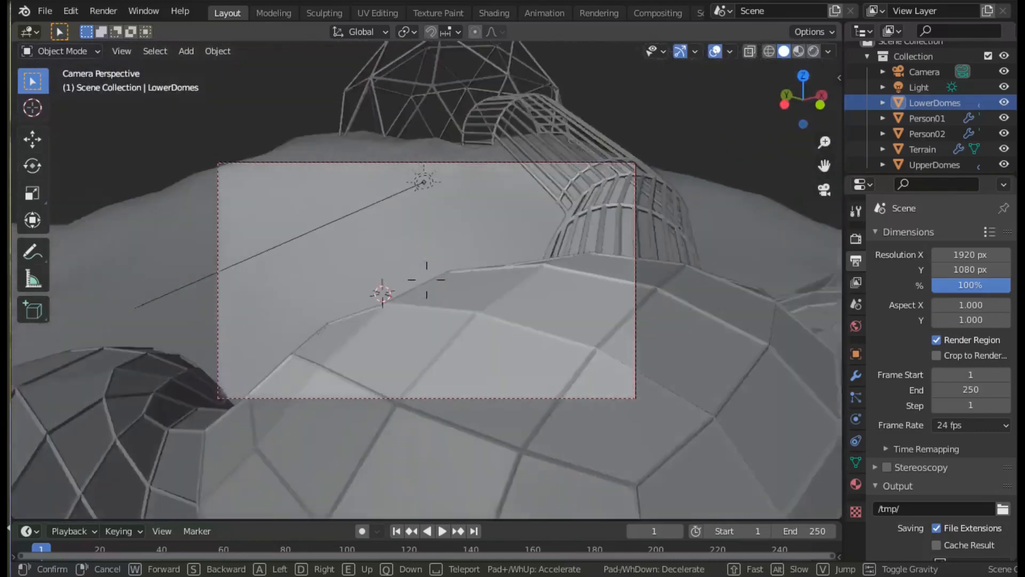
{"action": "key", "text": "s"}
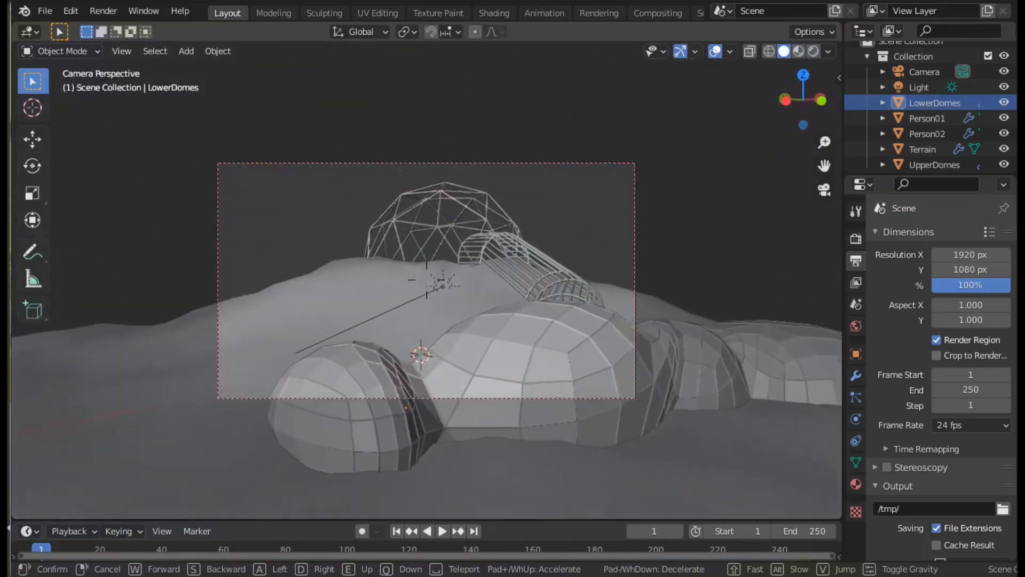
{"action": "left_click", "coordinate": [372, 308]}
Mark a narrow render region over the large lower dome in the camera view and test-render it.
{"action": "key", "text": "ctrl+b"}
{"action": "left_click_drag", "start_coordinate": [389, 283], "coordinate": [549, 280]}
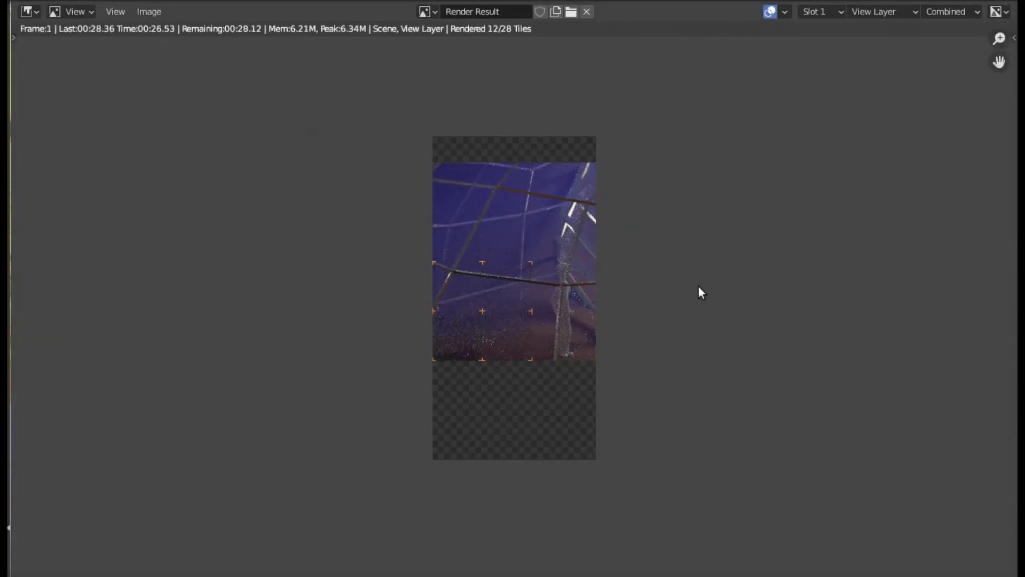
{"action": "scroll", "coordinate": [701, 283], "scroll_direction": "up", "scroll_amount": 3}
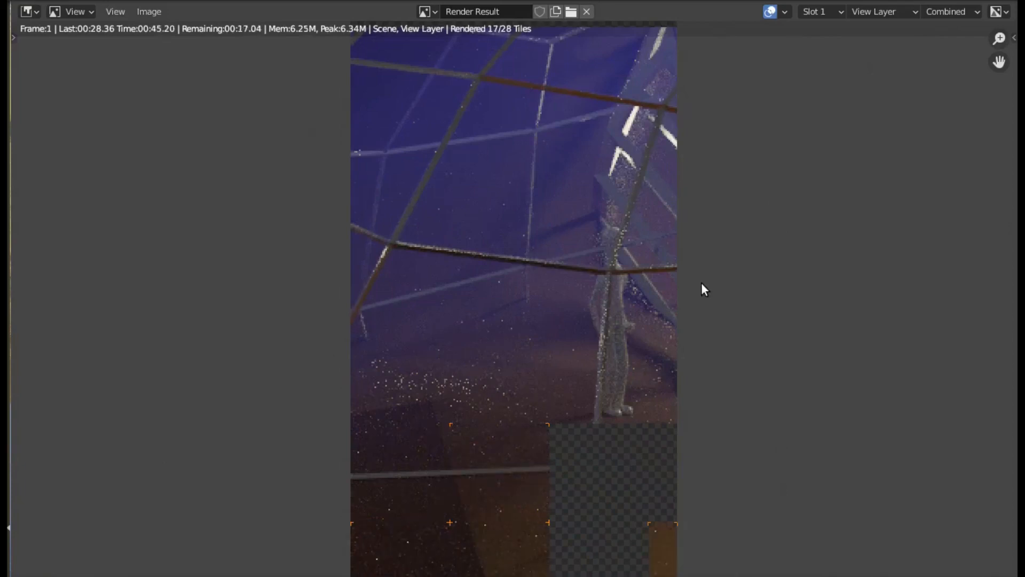
{"action": "key", "text": "Escape"}
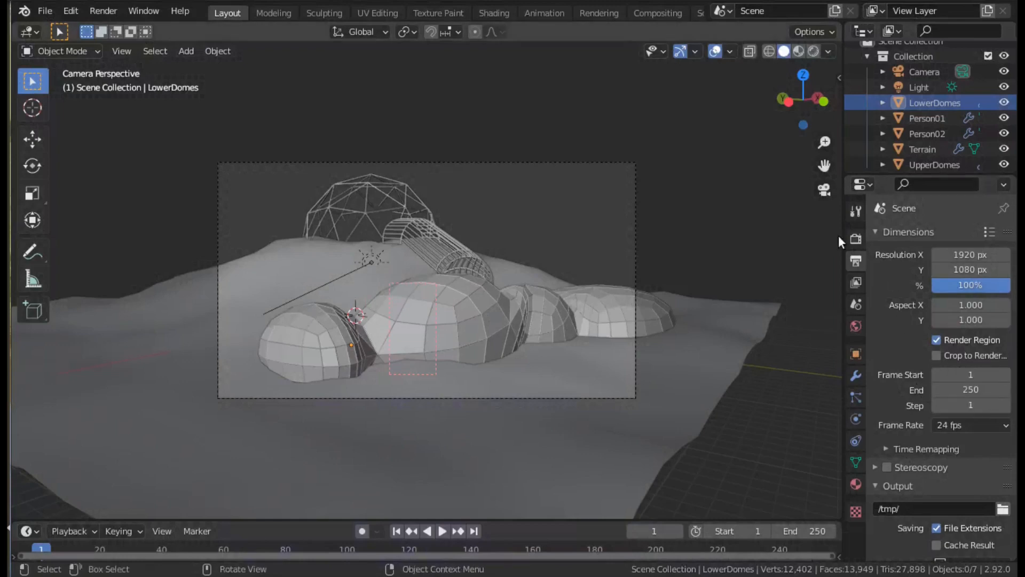
Set the render samples to 64, enable render denoising, and render the region again for closer inspection.
{"action": "left_click", "coordinate": [854, 238]}
{"action": "double_click", "coordinate": [973, 359]}
{"action": "type", "text": "64"}
{"action": "left_click", "coordinate": [885, 414]}
{"action": "left_click", "coordinate": [937, 437]}
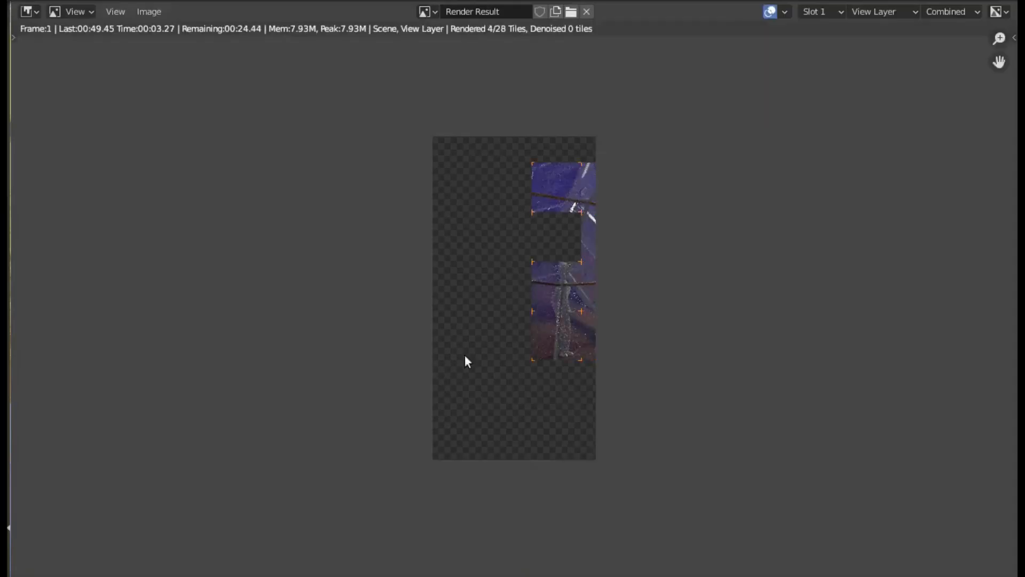
{"action": "scroll", "coordinate": [623, 412], "scroll_direction": "up", "scroll_amount": 2}
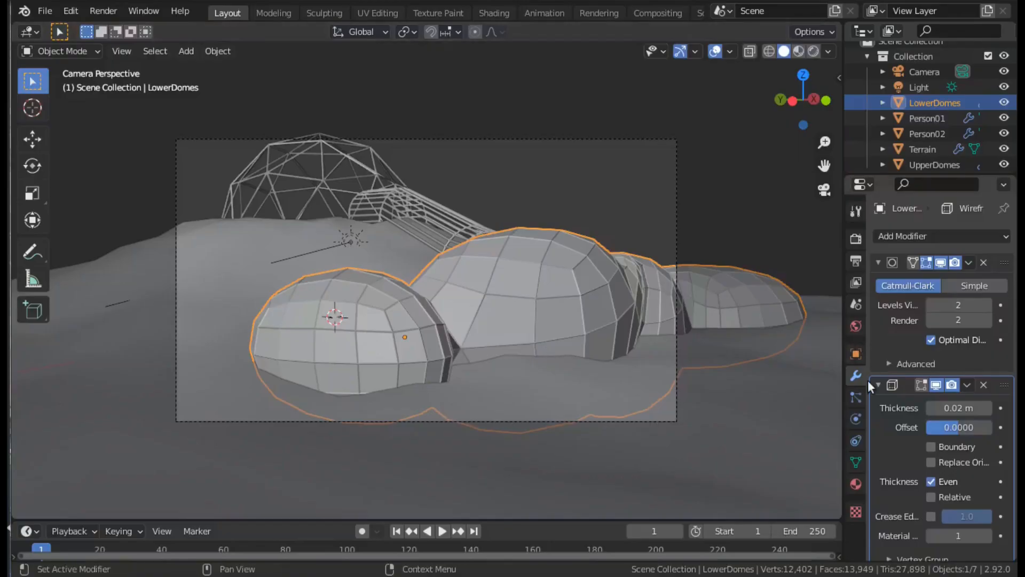
Set the Wireframe modifier thickness of the lower domes to 0.05 m.
{"action": "left_click_drag", "start_coordinate": [956, 409], "coordinate": [967, 409]}
{"action": "left_click", "coordinate": [968, 409]}
{"action": "type", "text": ".05"}
{"action": "key", "text": "Return"}
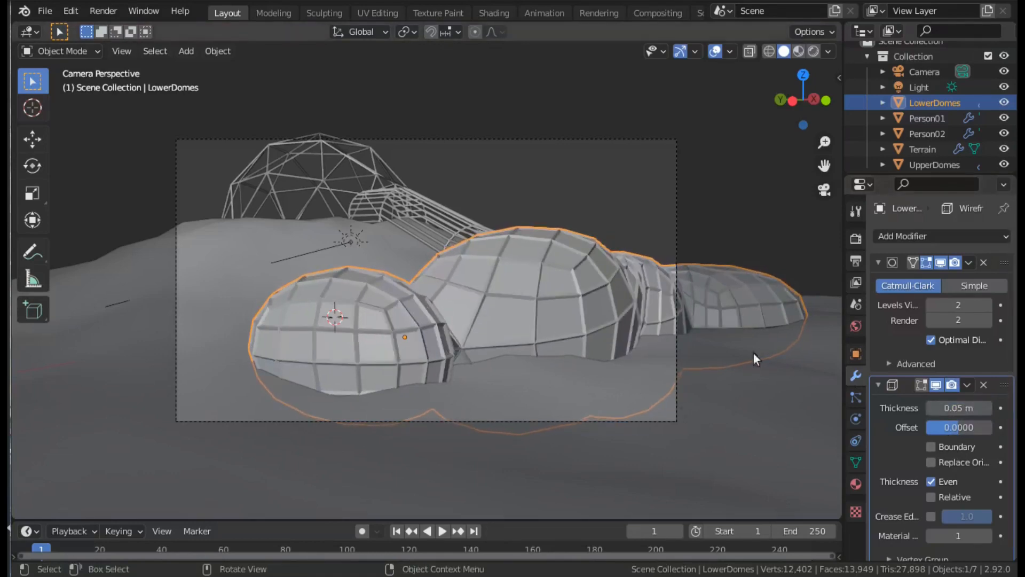
Use a Nishita Sky Texture with a sun elevation of -7.5° as the world background color and preview it in rendered shading.
{"action": "left_click", "coordinate": [855, 326]}
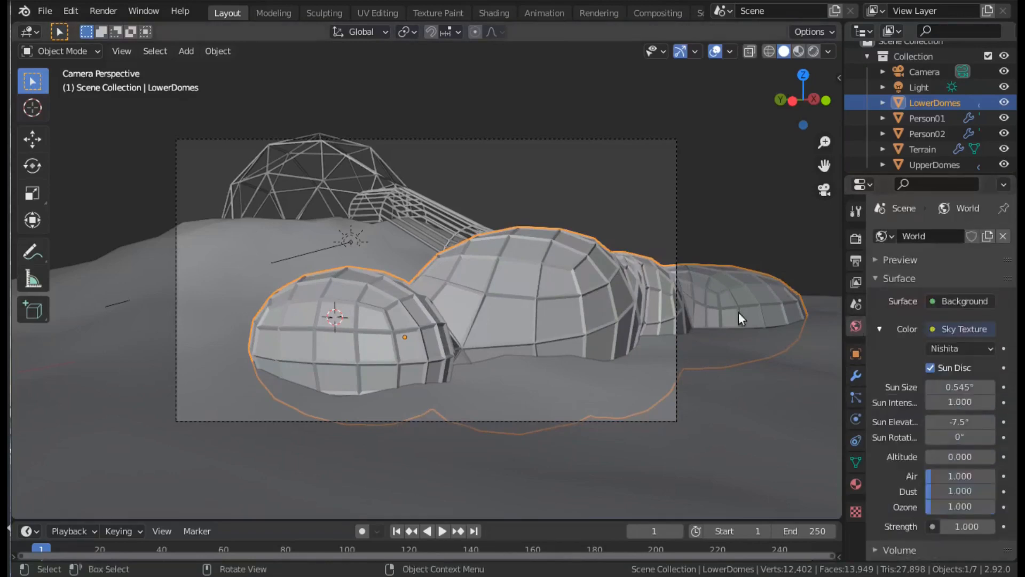
{"action": "left_click", "coordinate": [933, 327]}
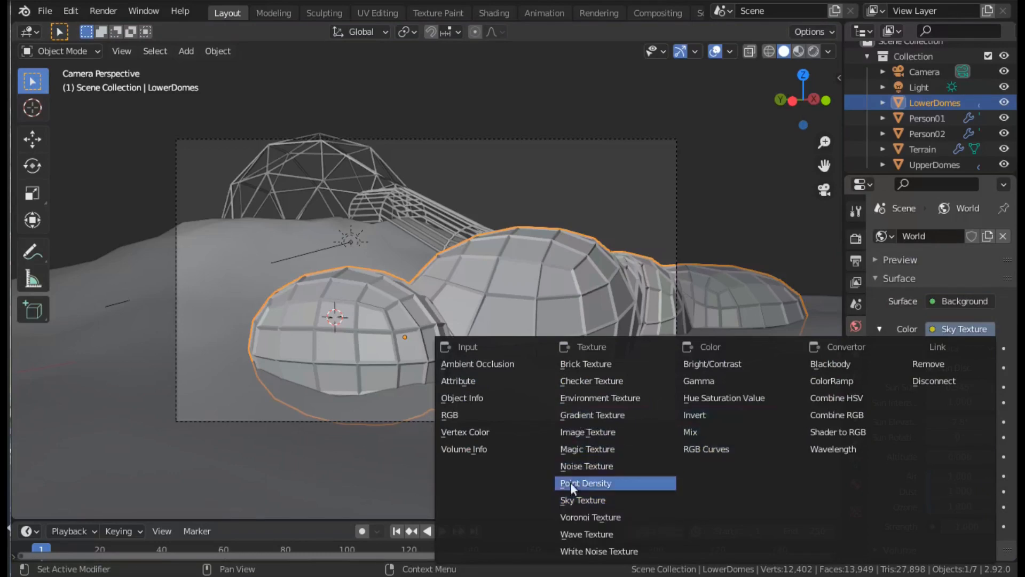
{"action": "left_click", "coordinate": [580, 500]}
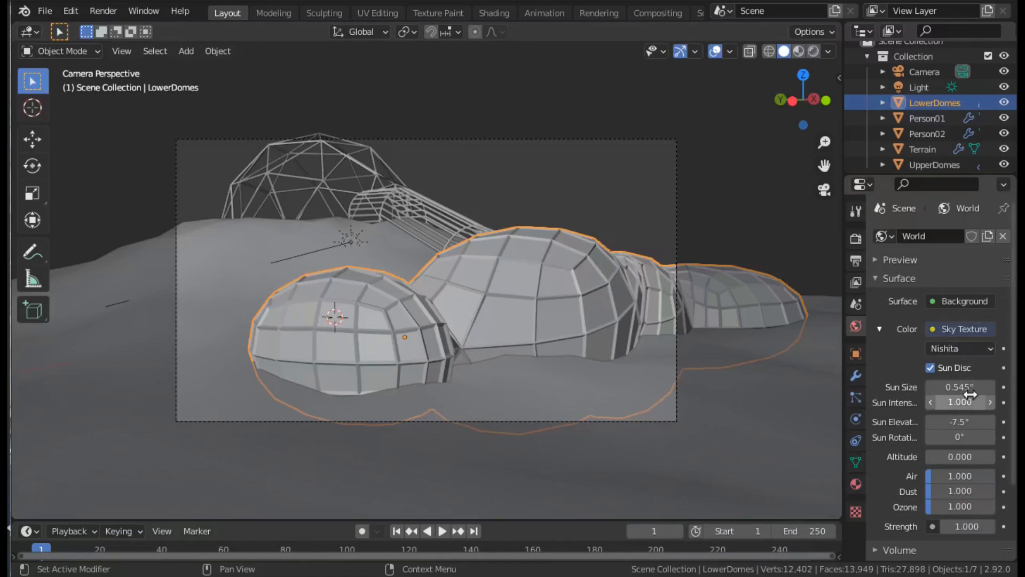
{"action": "left_click", "coordinate": [964, 423]}
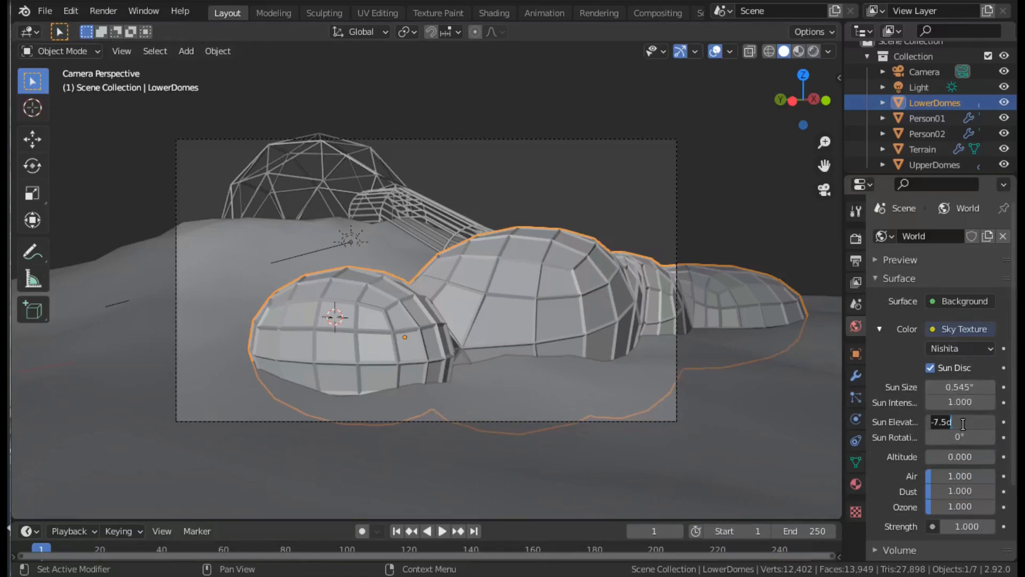
{"action": "key", "text": "Return"}
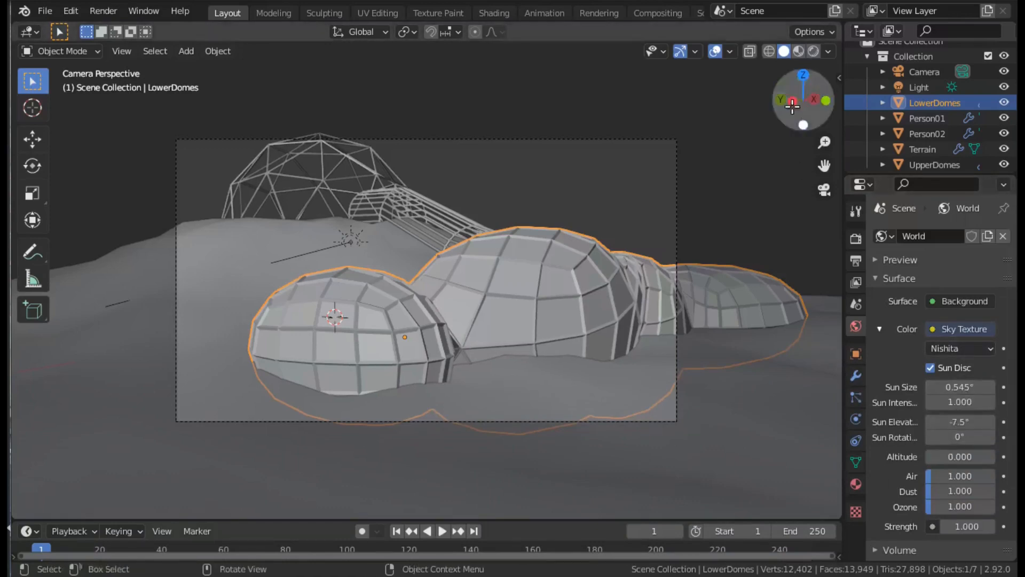
{"action": "left_click", "coordinate": [814, 52]}
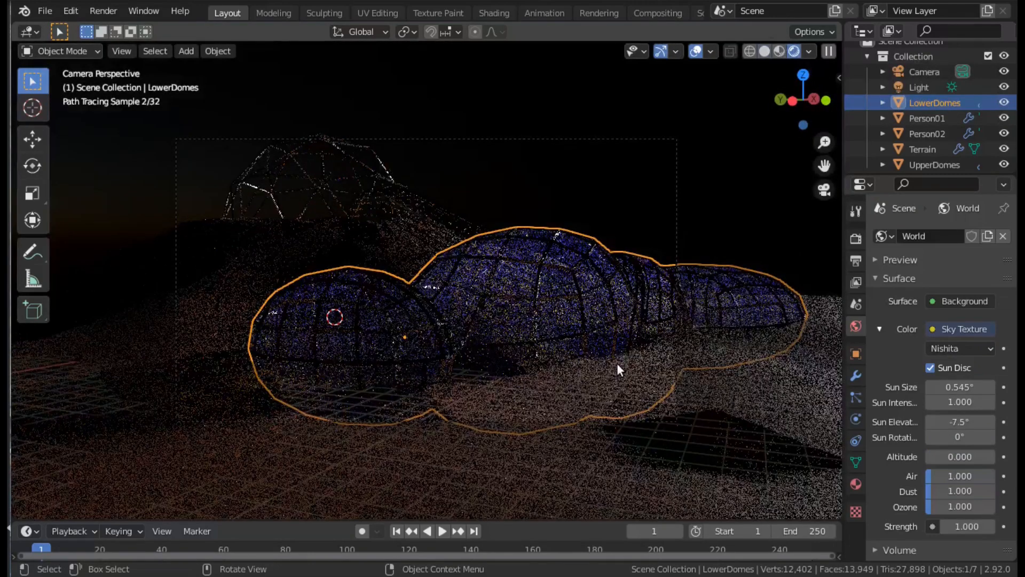